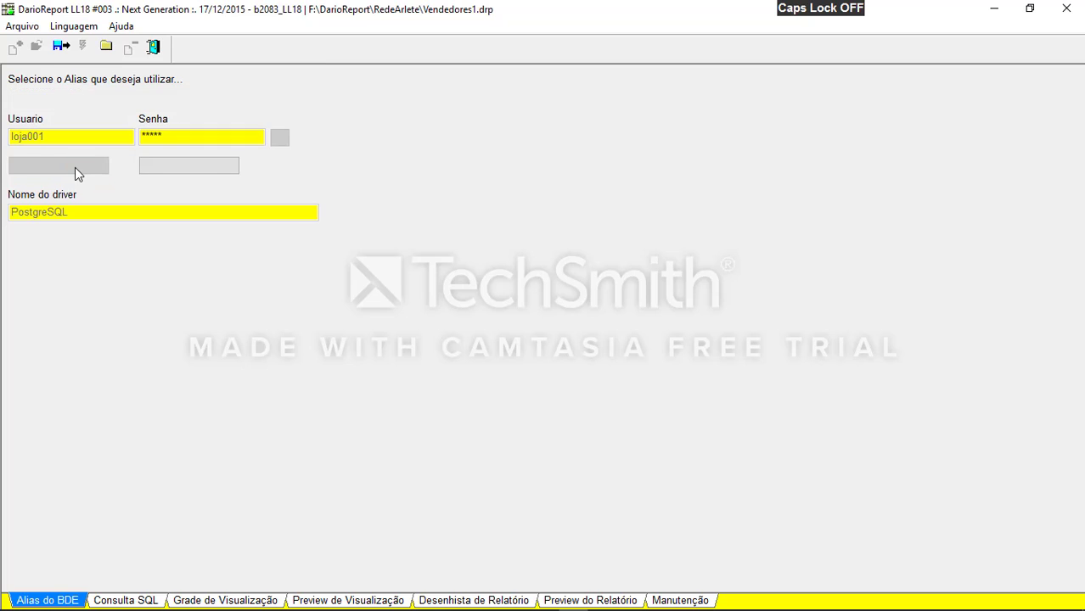
Review the vendedor SQL query and scroll through the name and code records it returns in the display grid
click(127, 600)
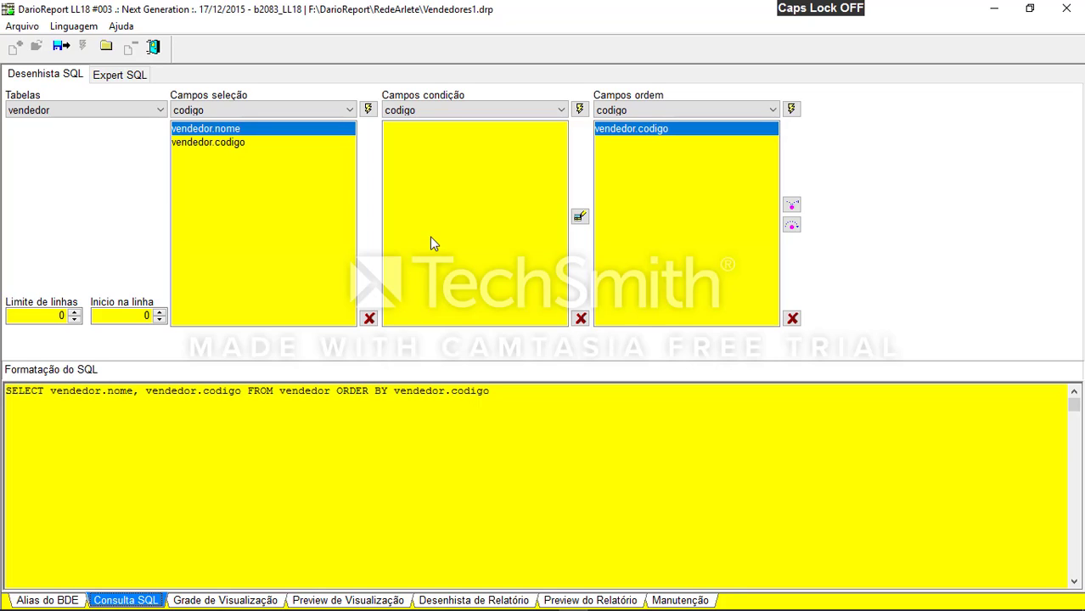
click(219, 600)
click(648, 349)
click(326, 195)
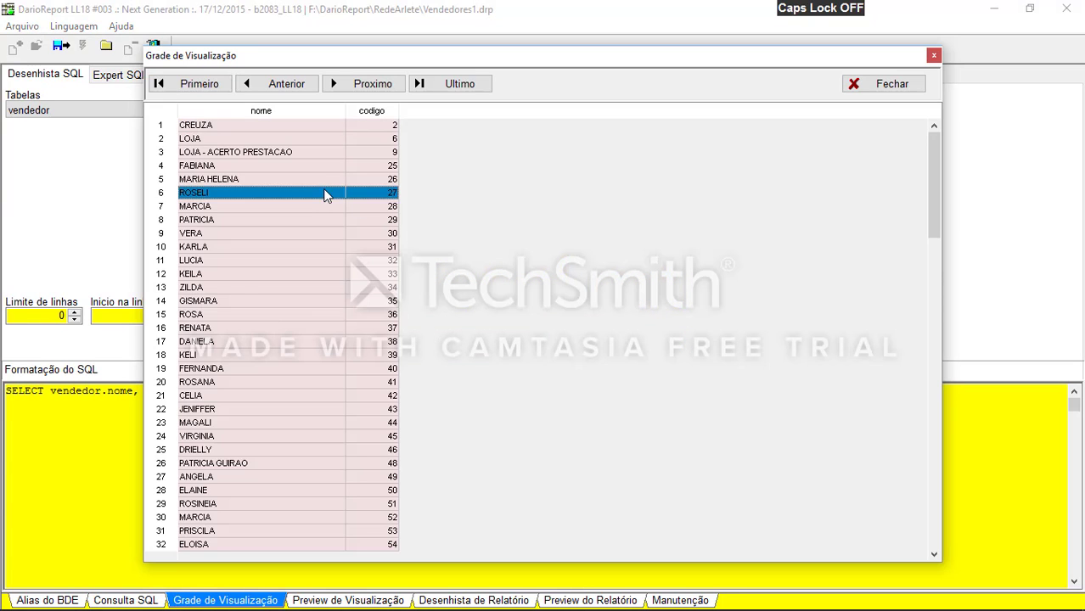
scroll(325, 195, down, 14)
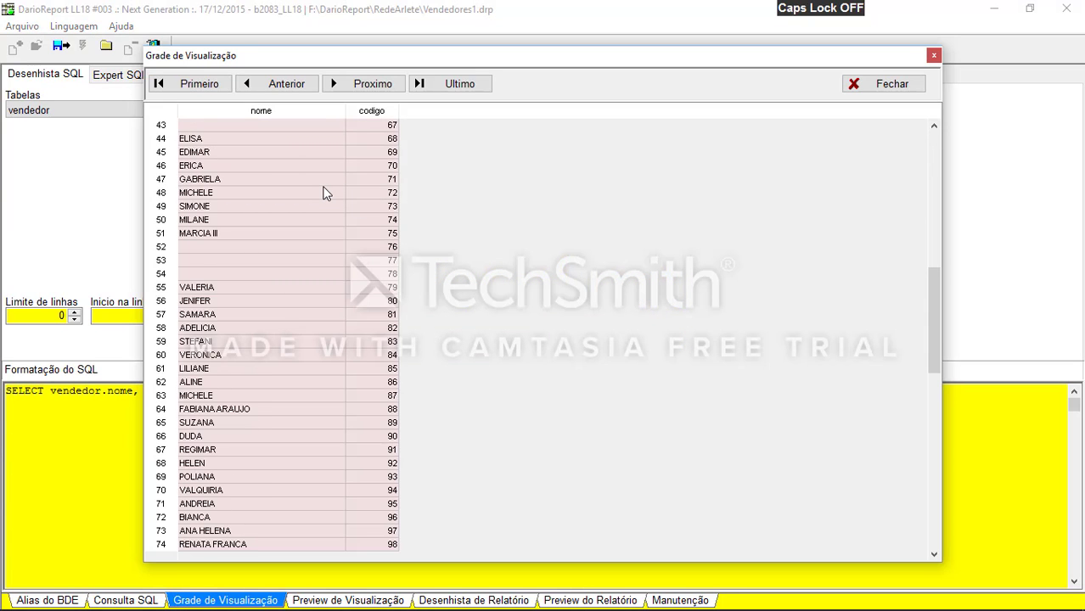
click(888, 84)
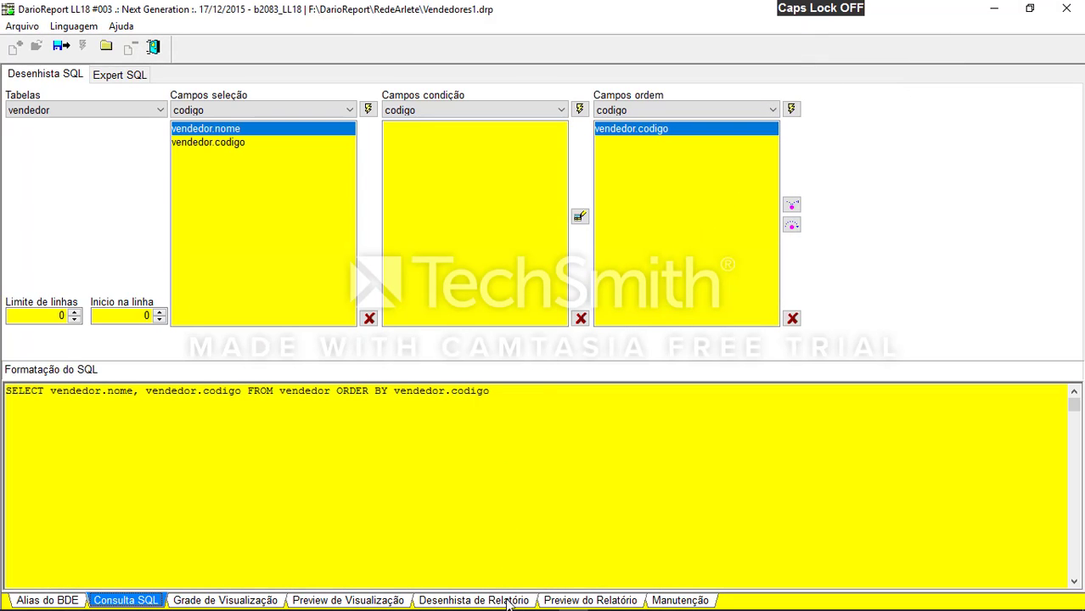
Open the report designer and shorten the report container from its lower edge to about 170 mm high
click(507, 601)
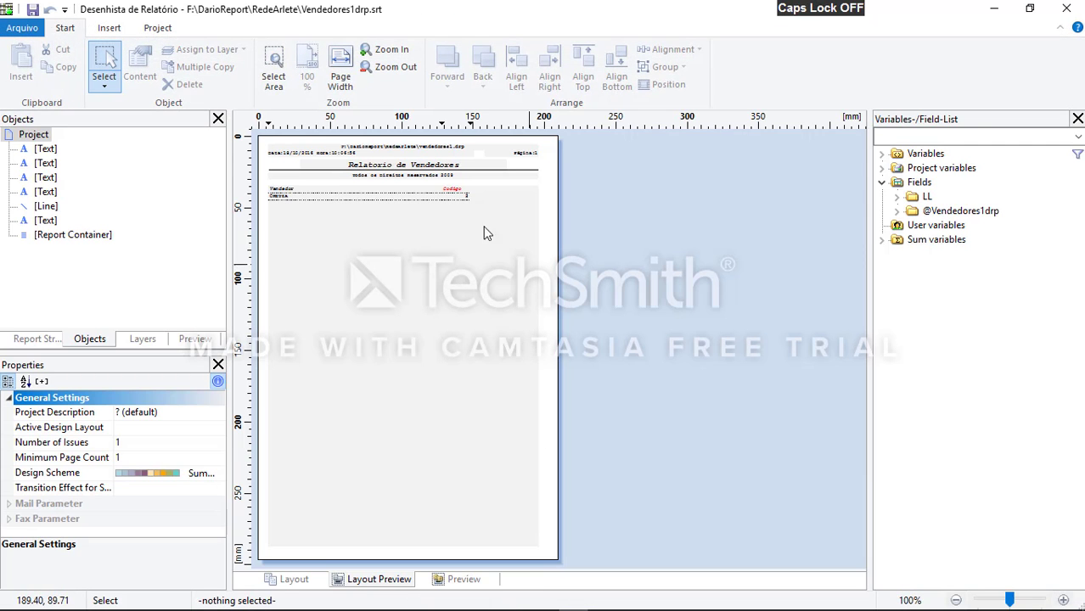
click(386, 49)
click(568, 355)
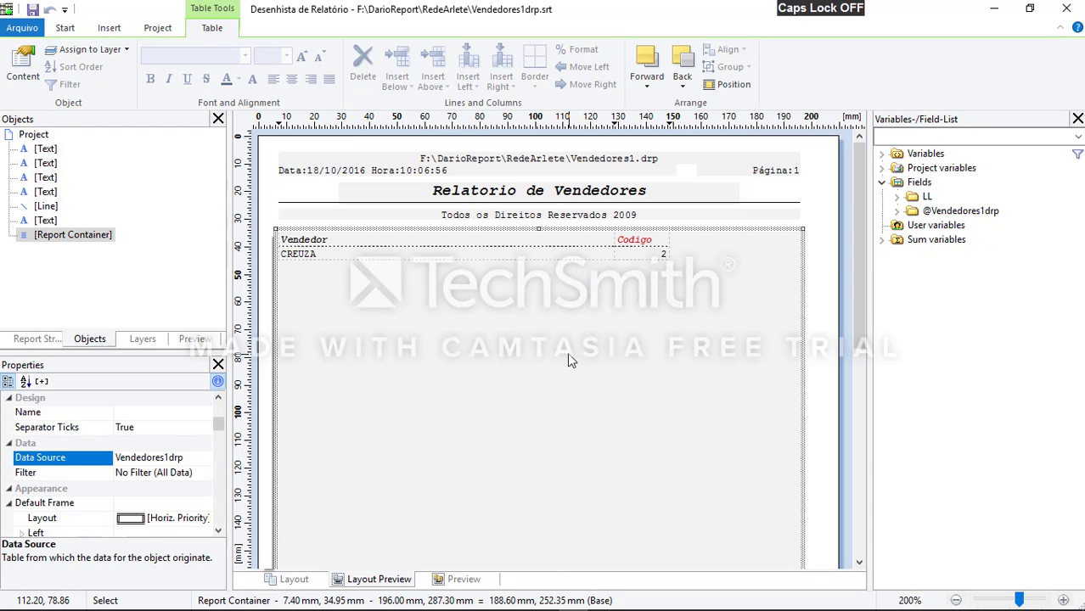
drag(859, 292, 852, 510)
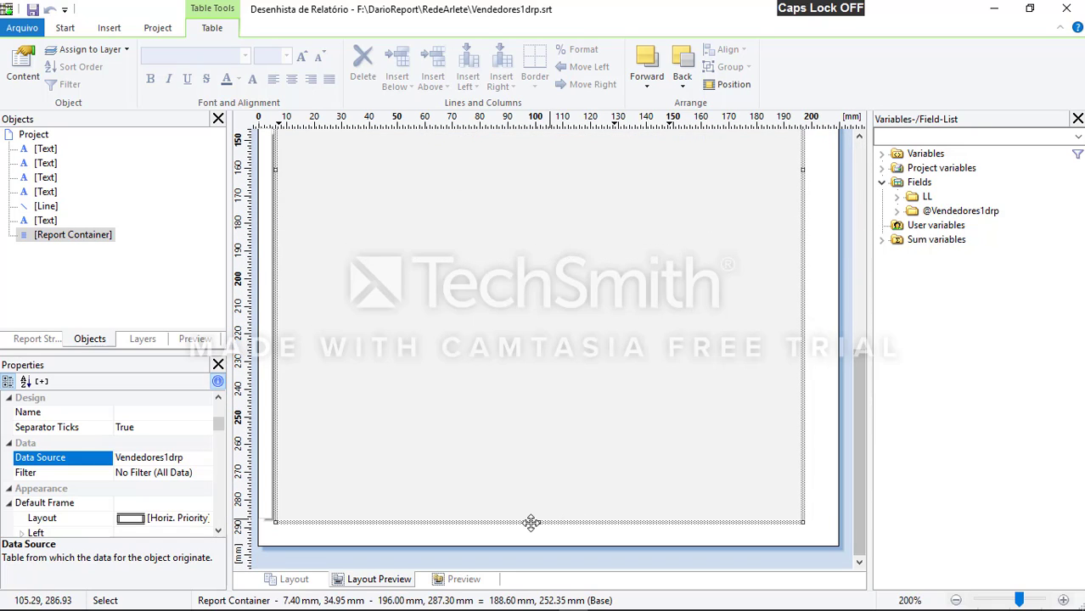
drag(537, 522, 529, 296)
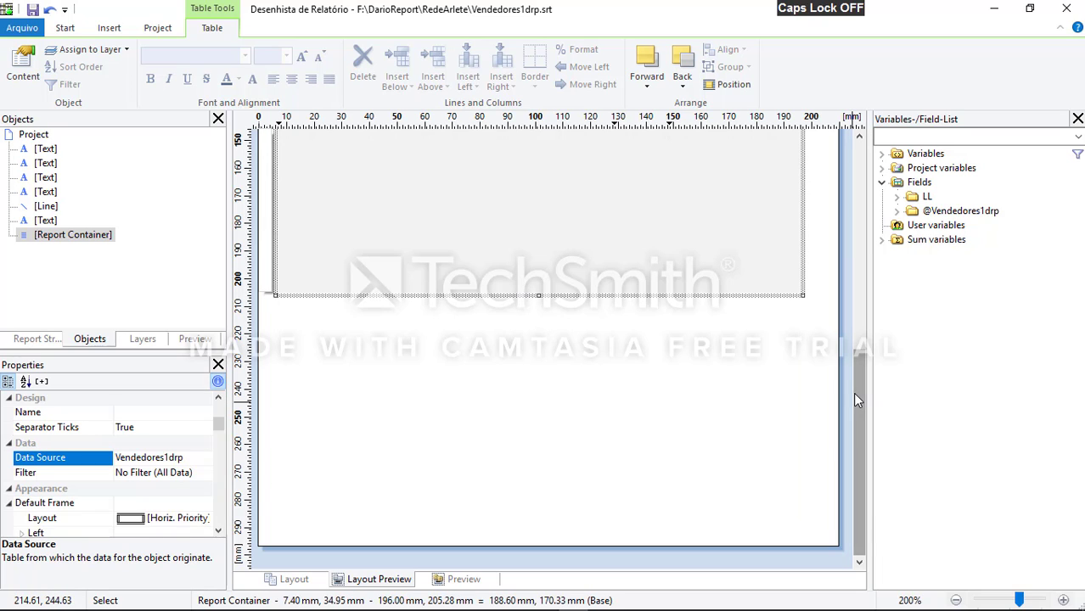
drag(858, 392, 848, 178)
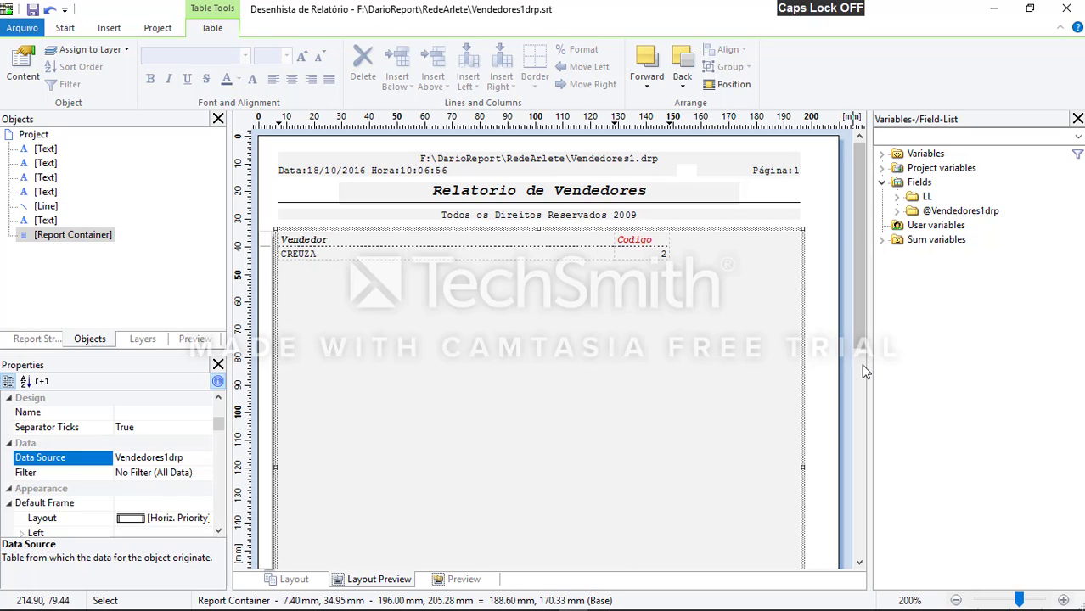
Draw a text object about 120 x 42 mm in the empty area below the report container
click(107, 28)
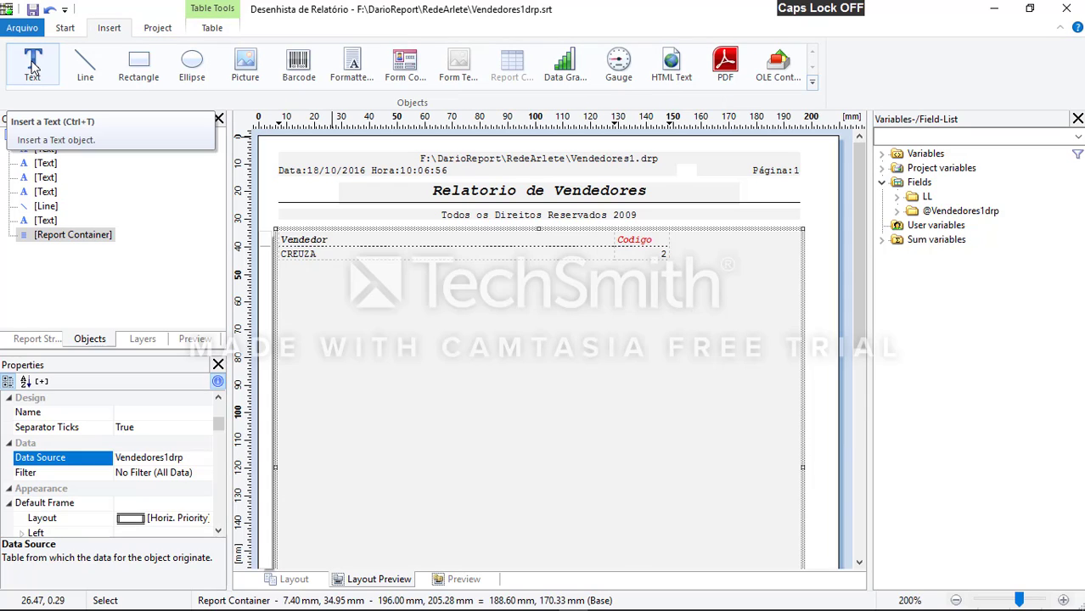
click(33, 67)
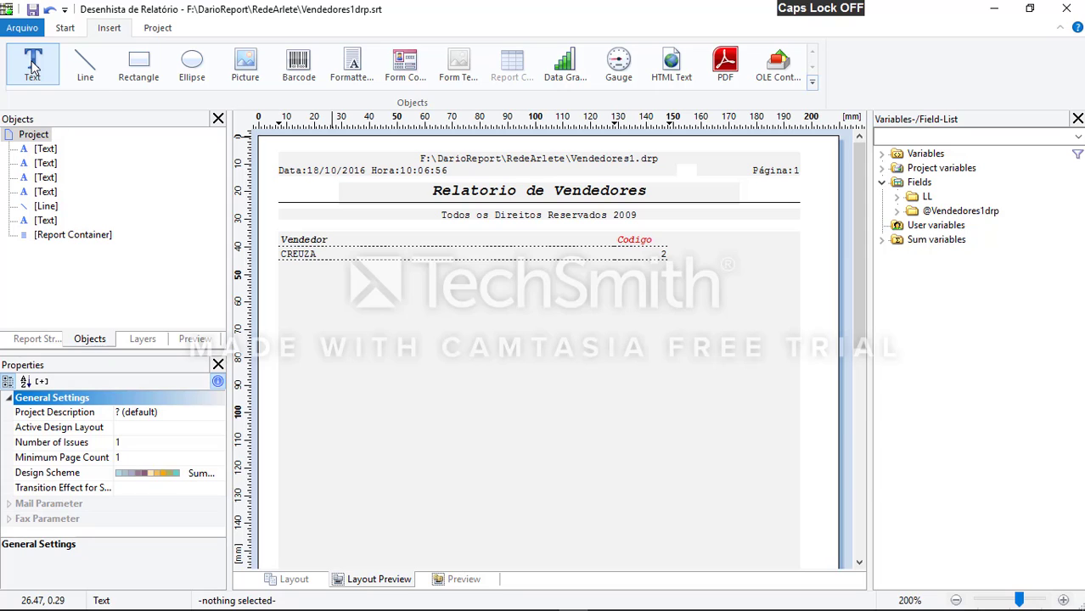
click(856, 370)
drag(355, 356, 689, 476)
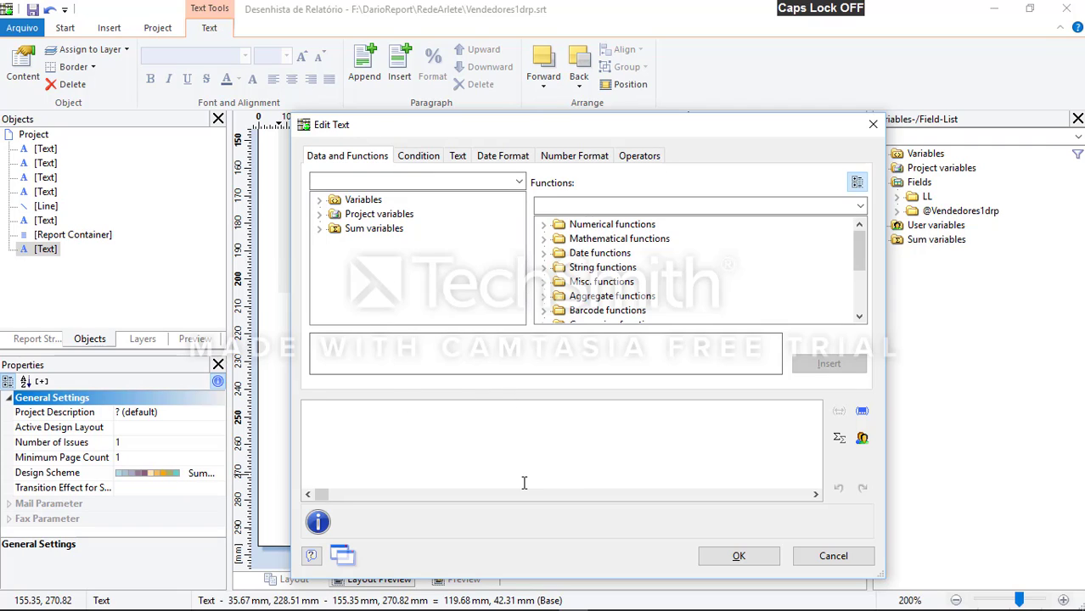
Enter "Fim do relatorio" as the quoted content of the new text object and confirm it
text(")
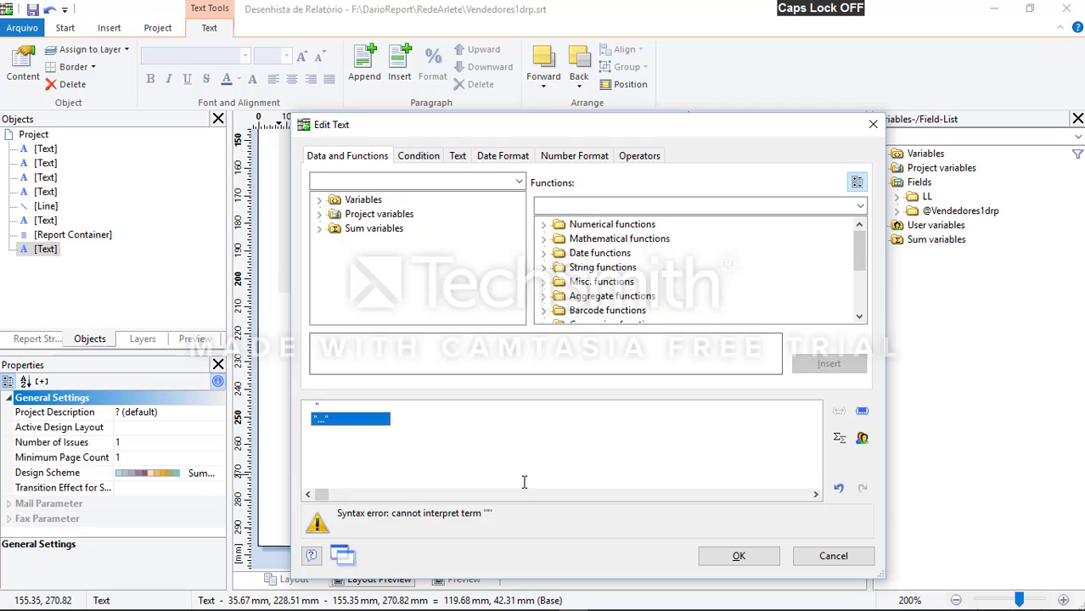
text(Fim do r)
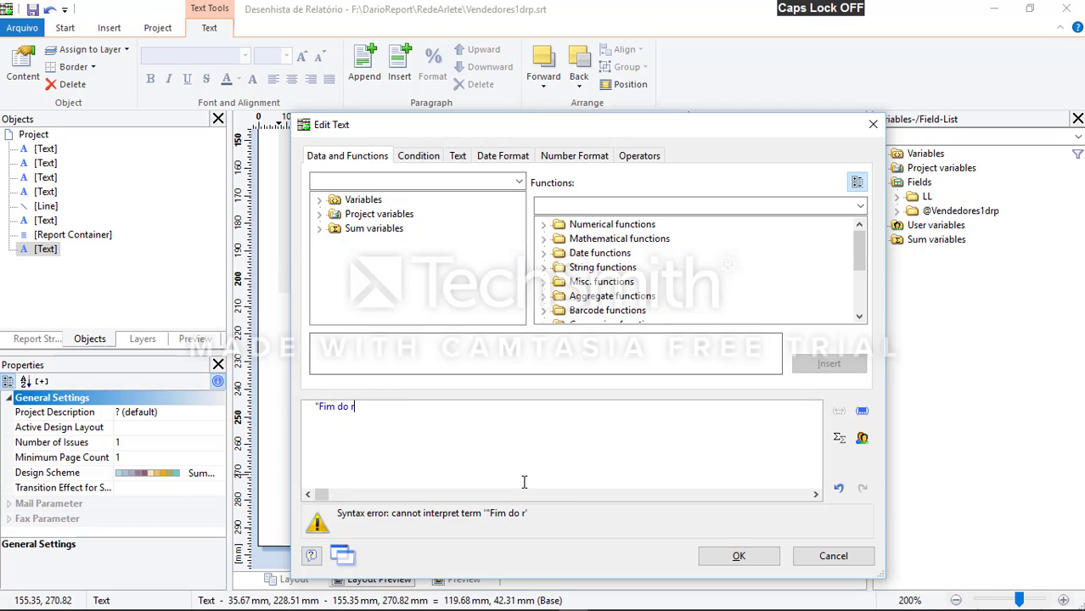
text(elatorio")
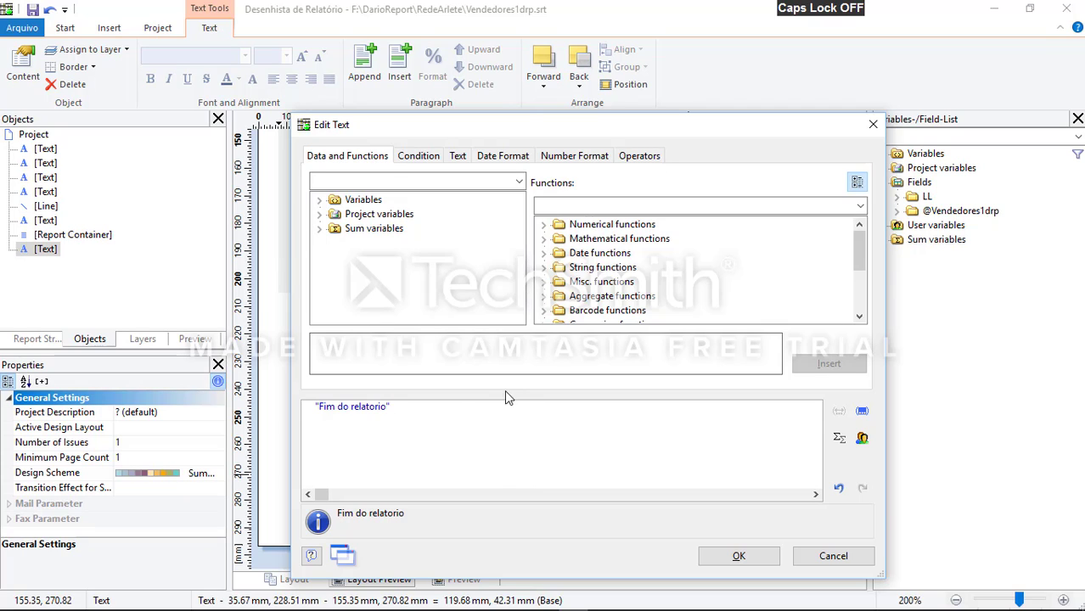
drag(406, 416, 297, 409)
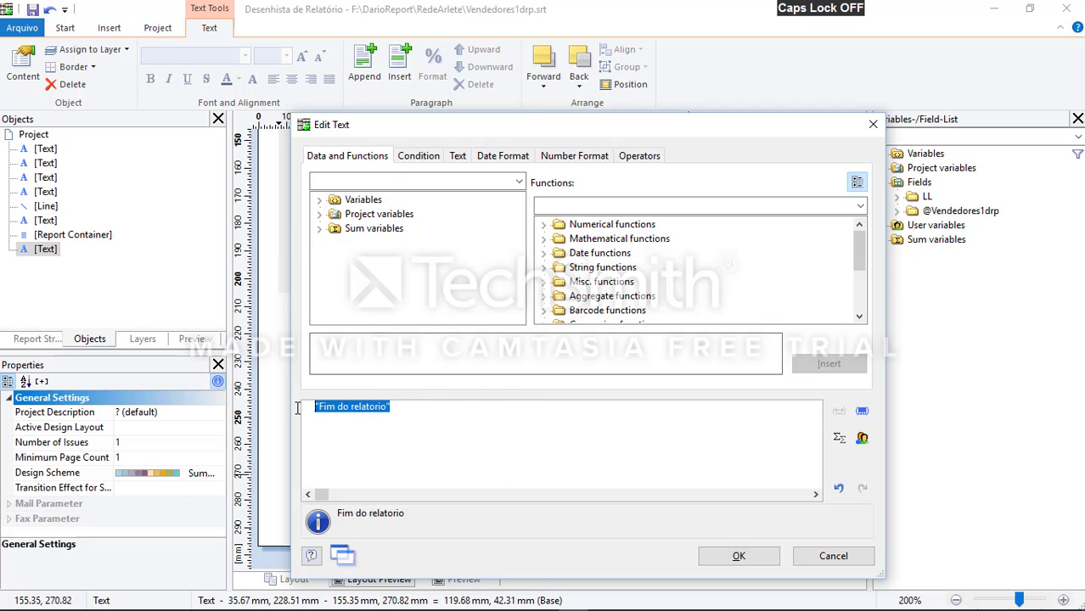
click(392, 413)
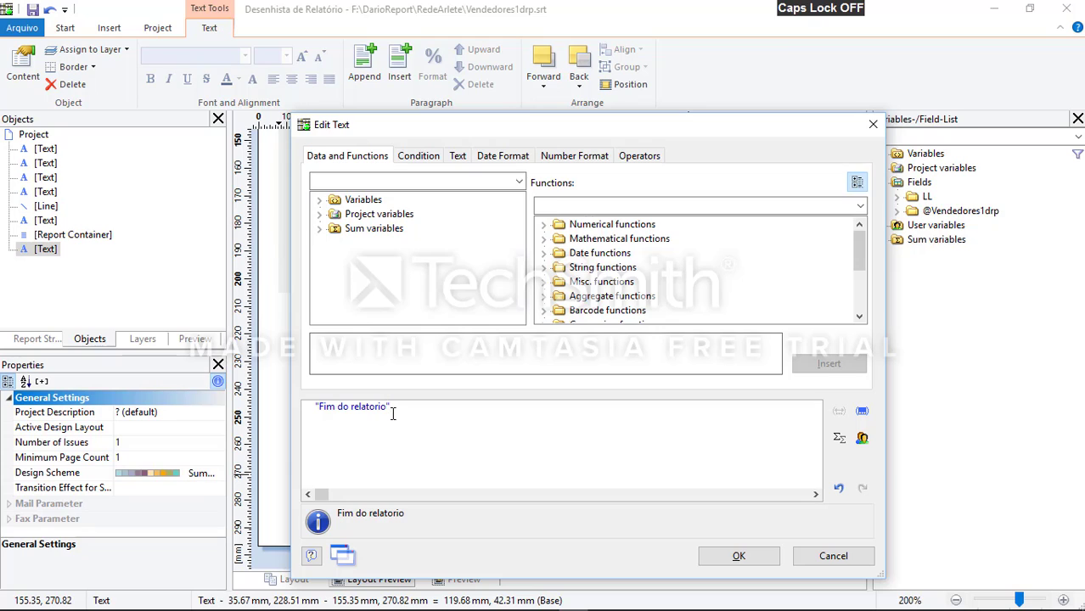
click(739, 556)
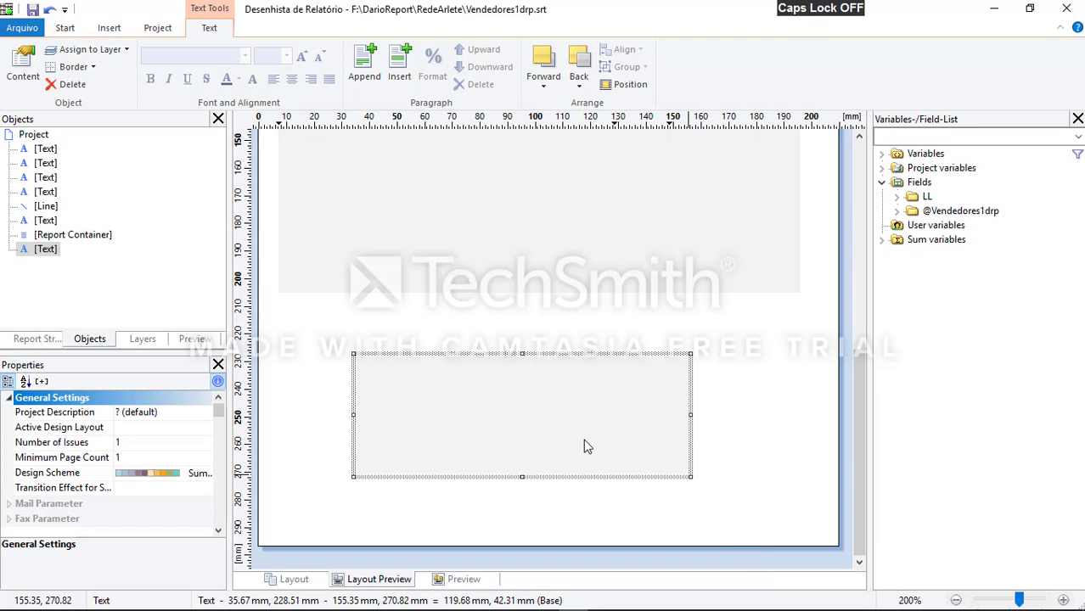
click(696, 332)
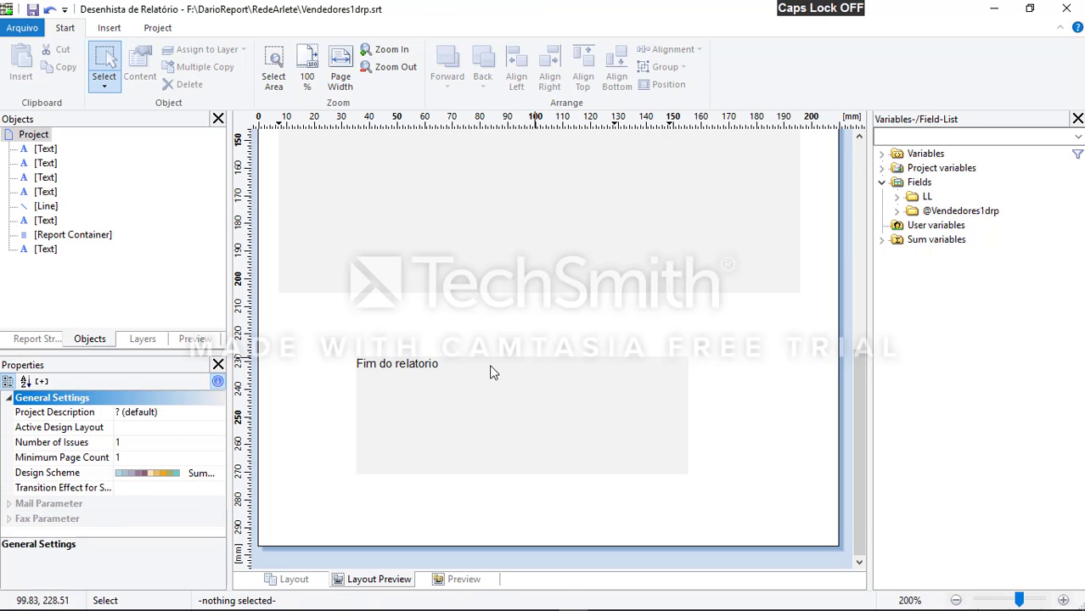
Look through the properties of the "Fim do relatorio" text object, down to its table of contents level
click(444, 378)
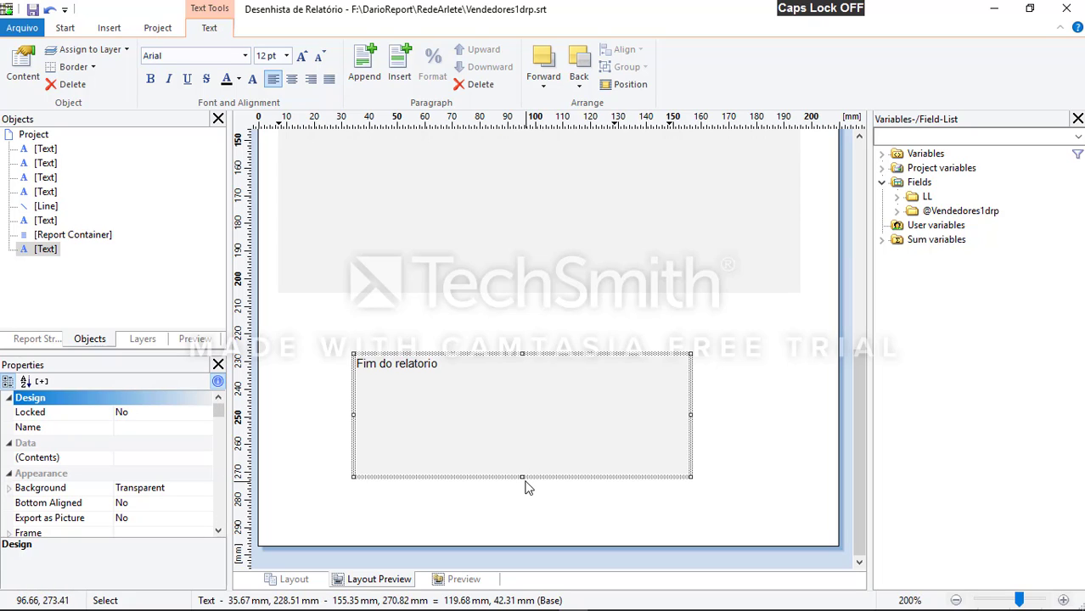
click(219, 532)
click(219, 532)
key(Down)
key(Down)
key(Down)
key(Down)
key(Down)
key(Down)
key(Down)
key(Down)
key(Down)
key(Down)
key(Down)
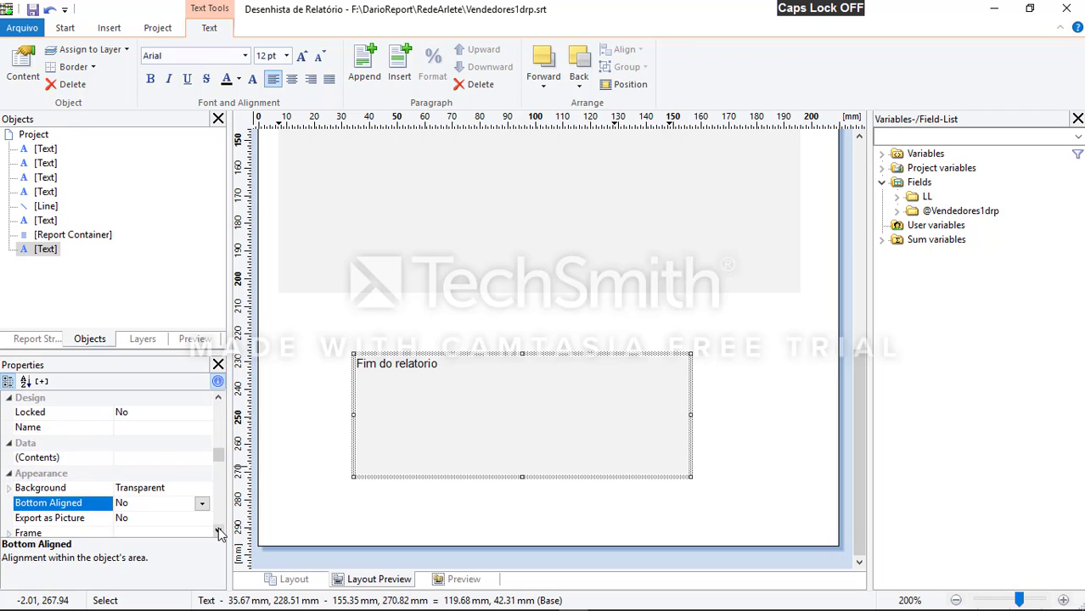
key(Down)
key(Down)
key(Down)
key(Down)
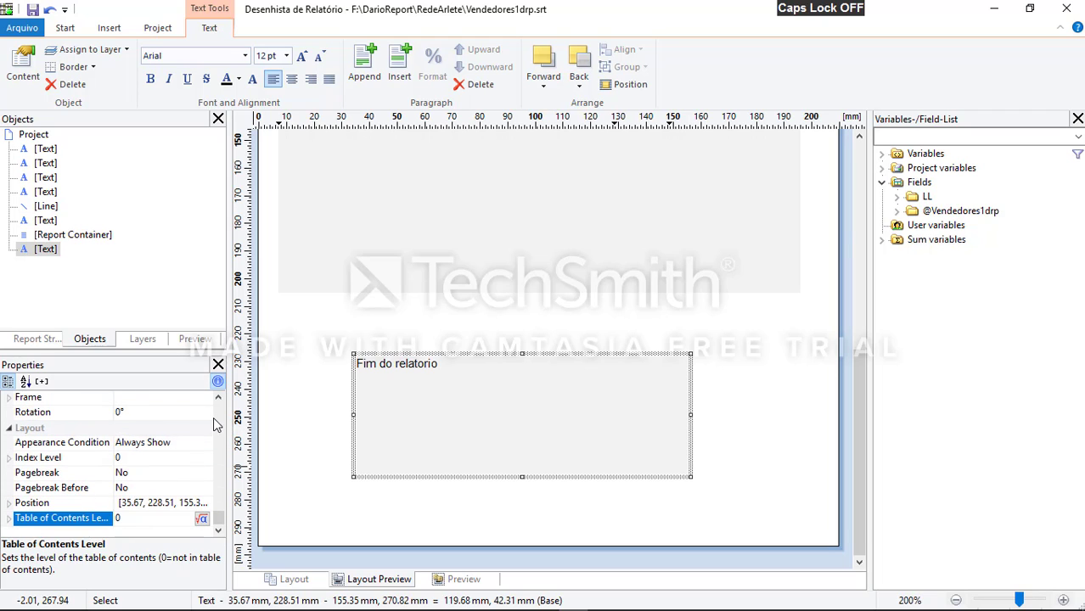
click(563, 299)
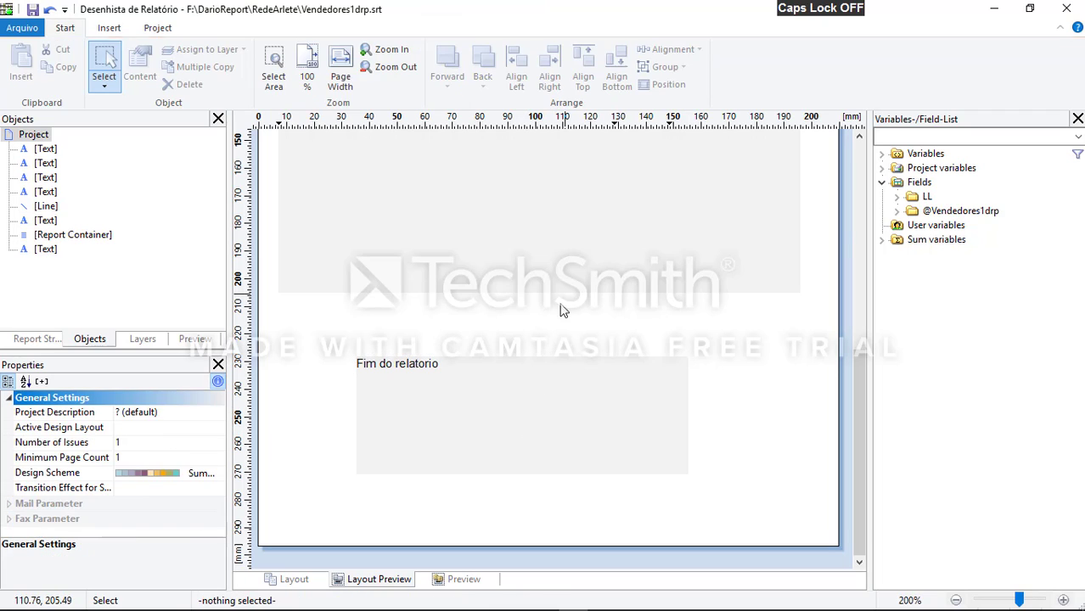
Try the "Fim do relatorio" text at rotations of 90°, 180° and 270°, and set it back to 0°
click(580, 393)
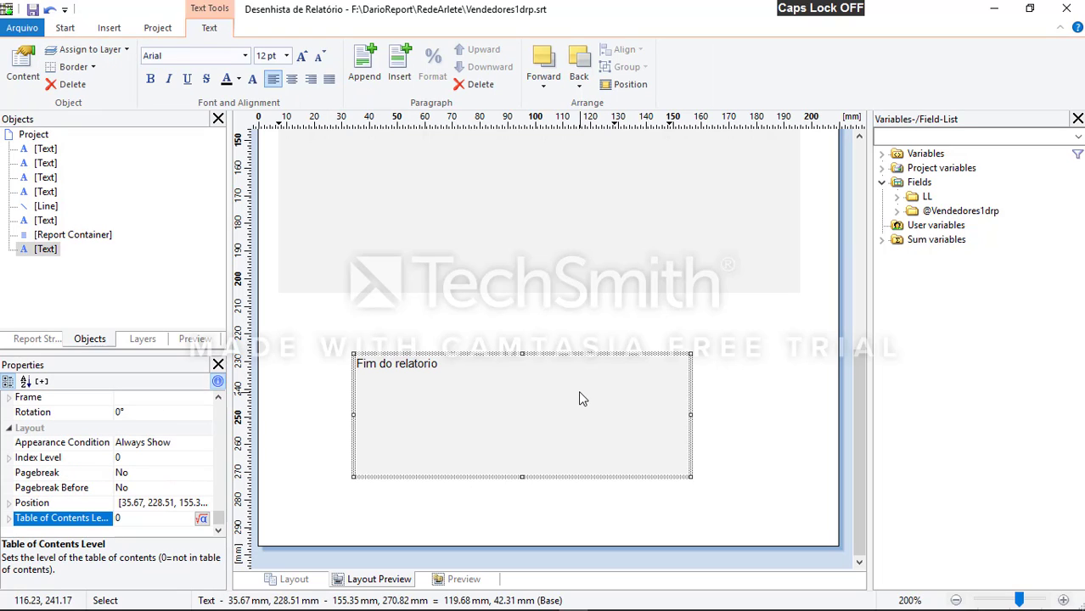
click(169, 414)
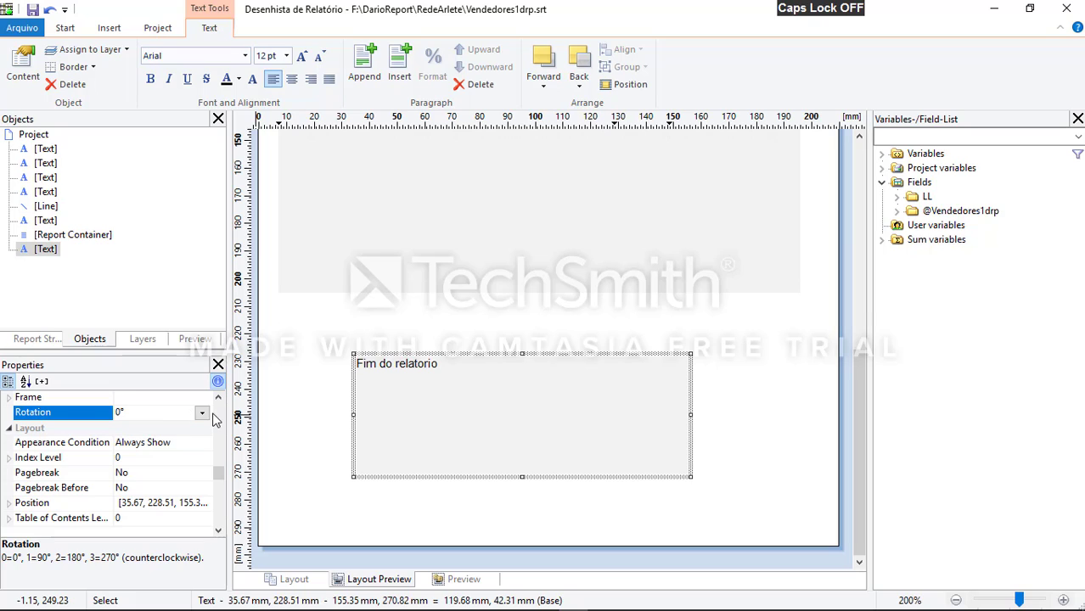
click(202, 413)
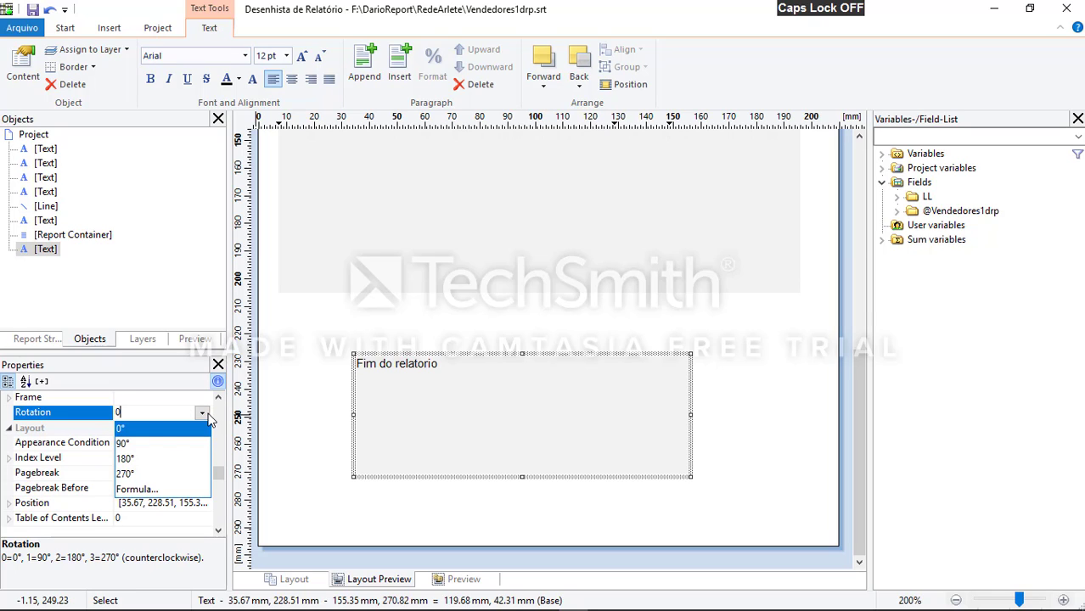
click(165, 444)
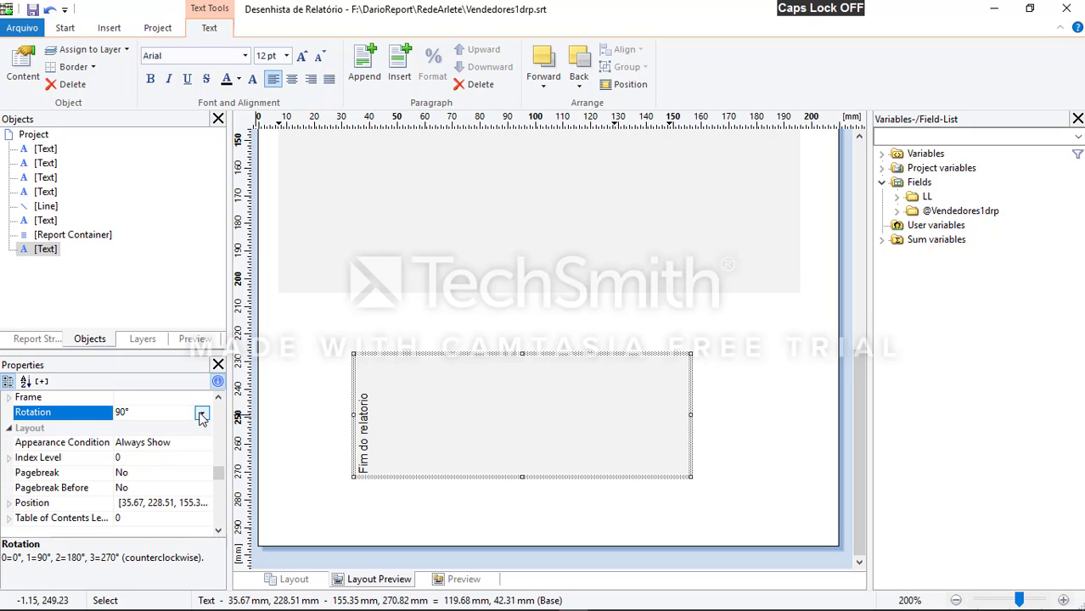
click(202, 412)
click(165, 459)
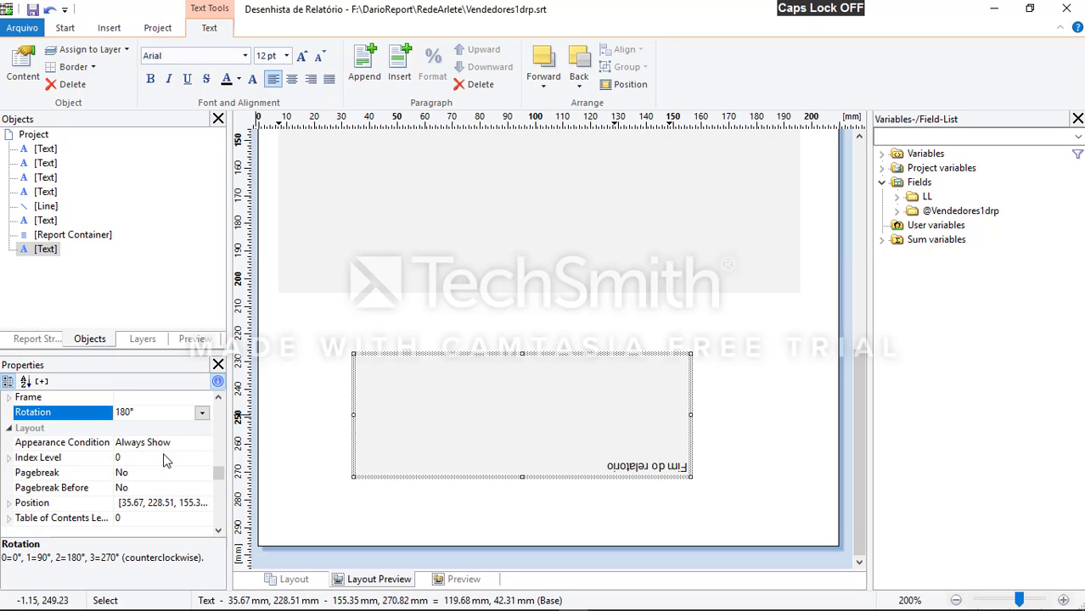
click(200, 413)
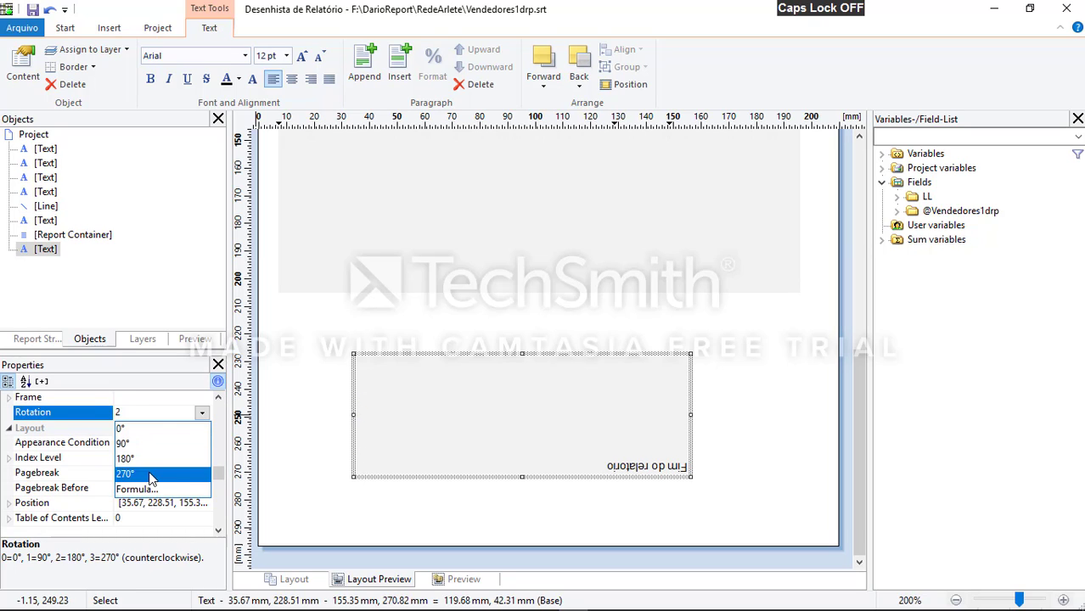
click(153, 474)
click(202, 412)
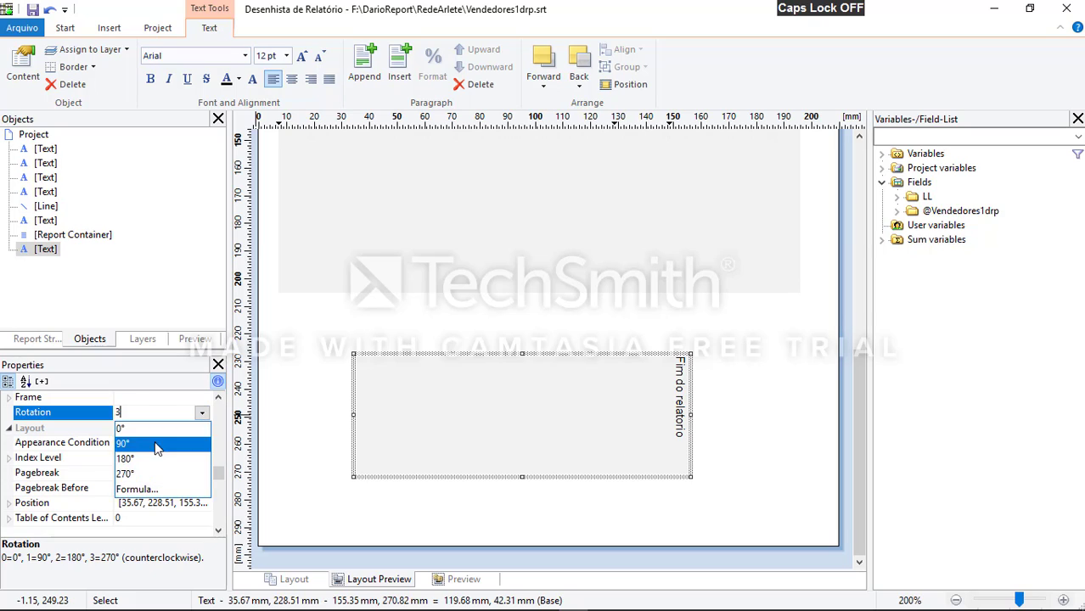
click(162, 431)
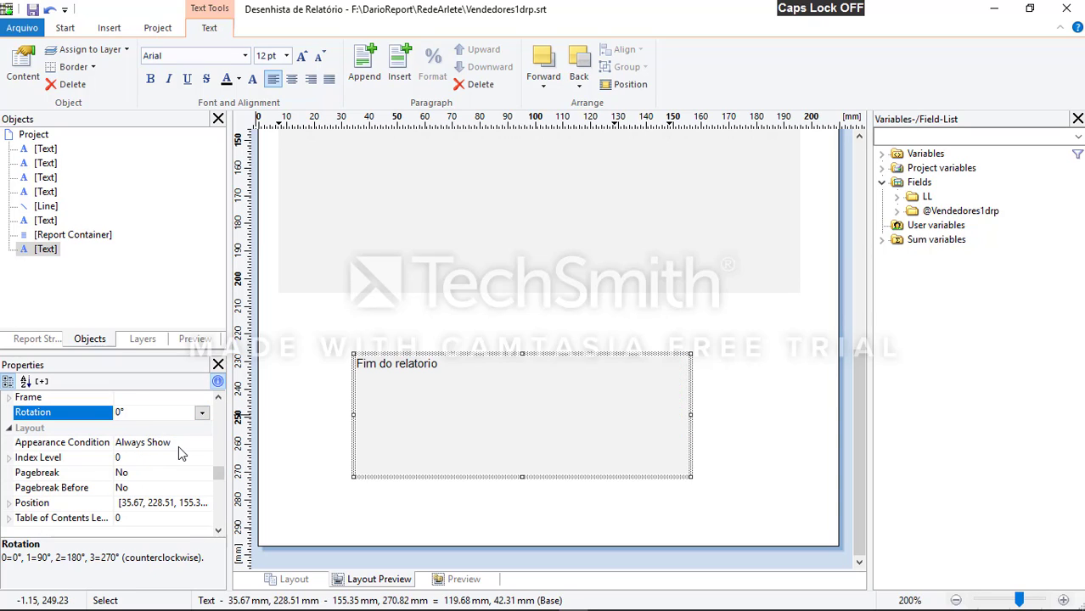
Give the "Fim do relatorio" text an outline frame on all four sides, using the 0.60 mm black line type
click(129, 399)
click(9, 398)
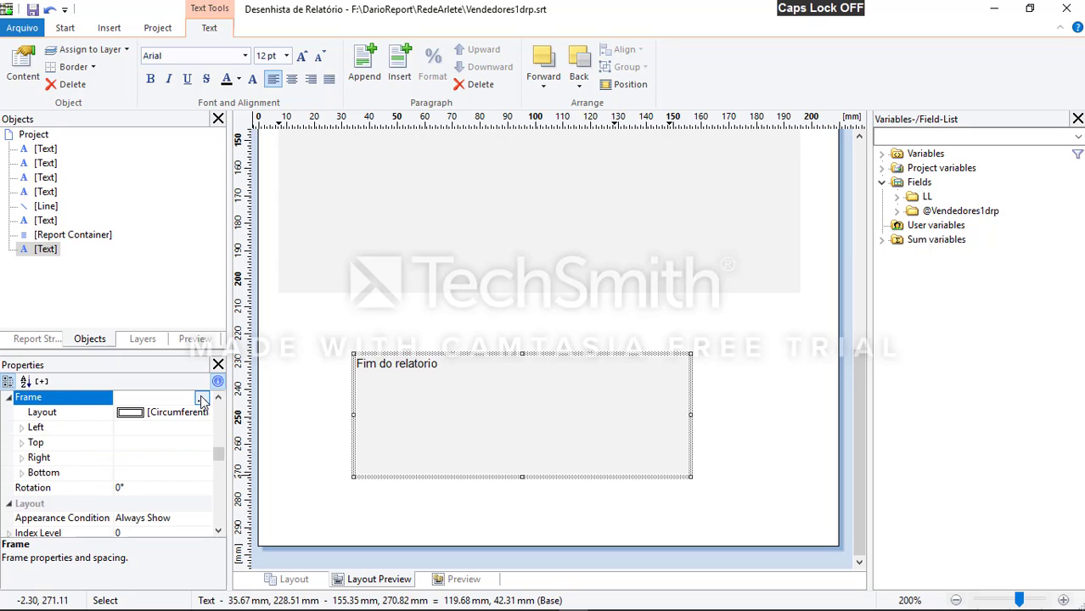
click(202, 399)
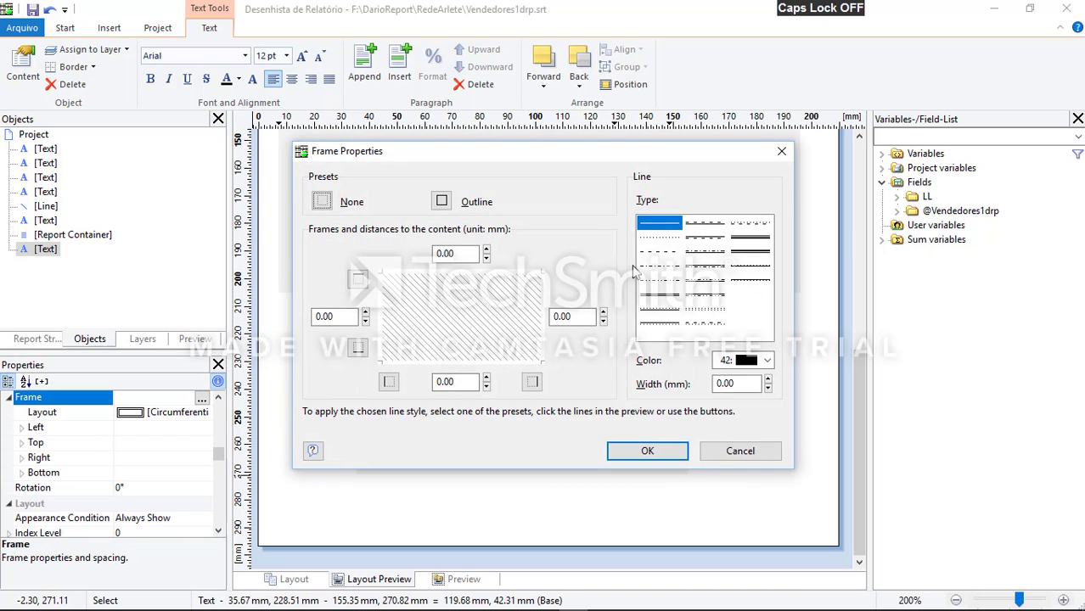
click(751, 239)
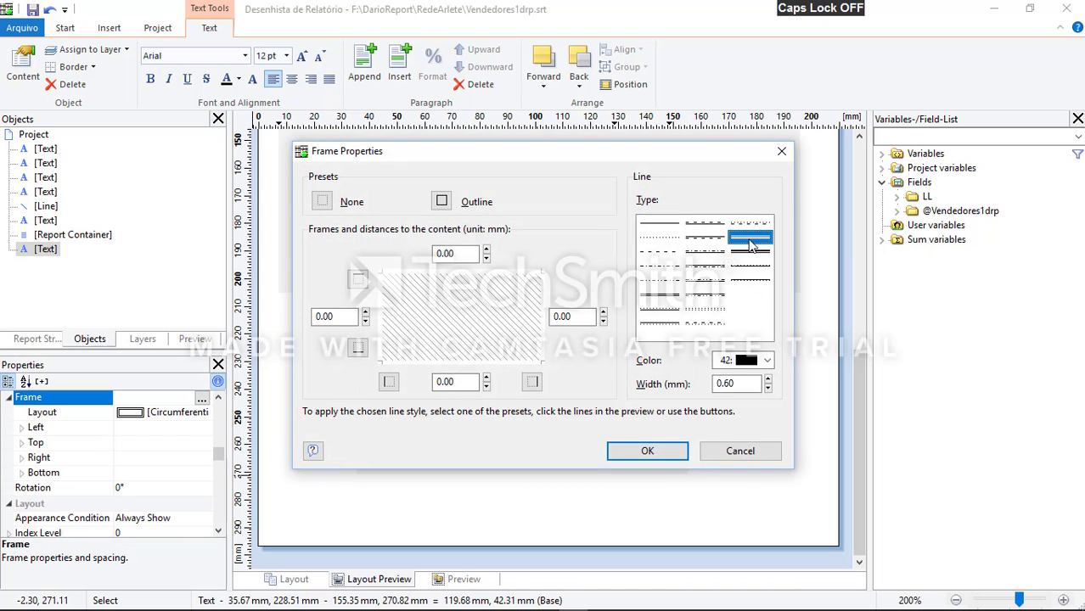
click(441, 202)
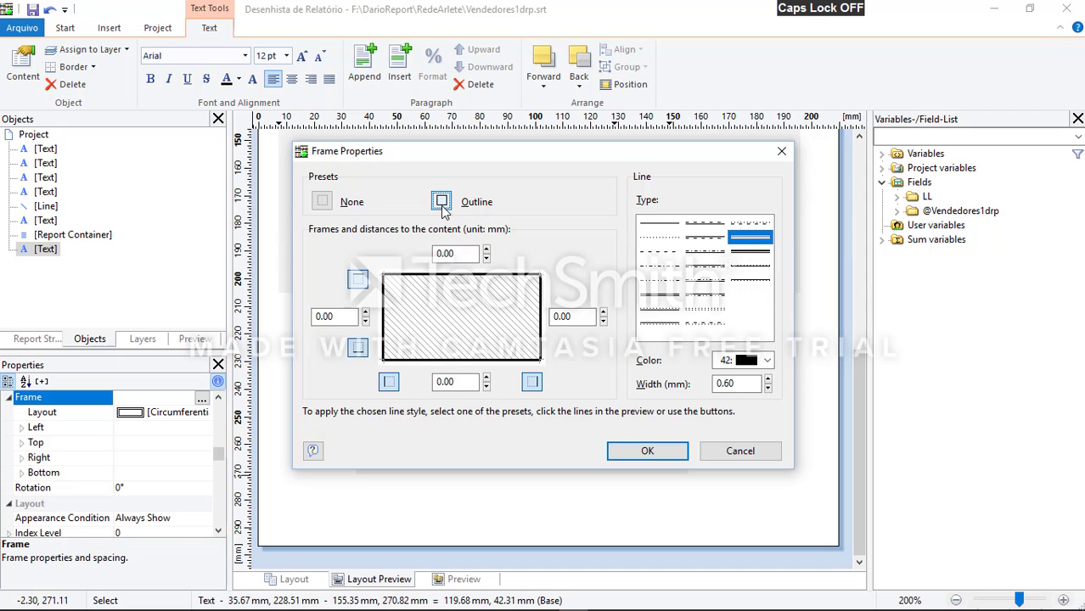
click(667, 459)
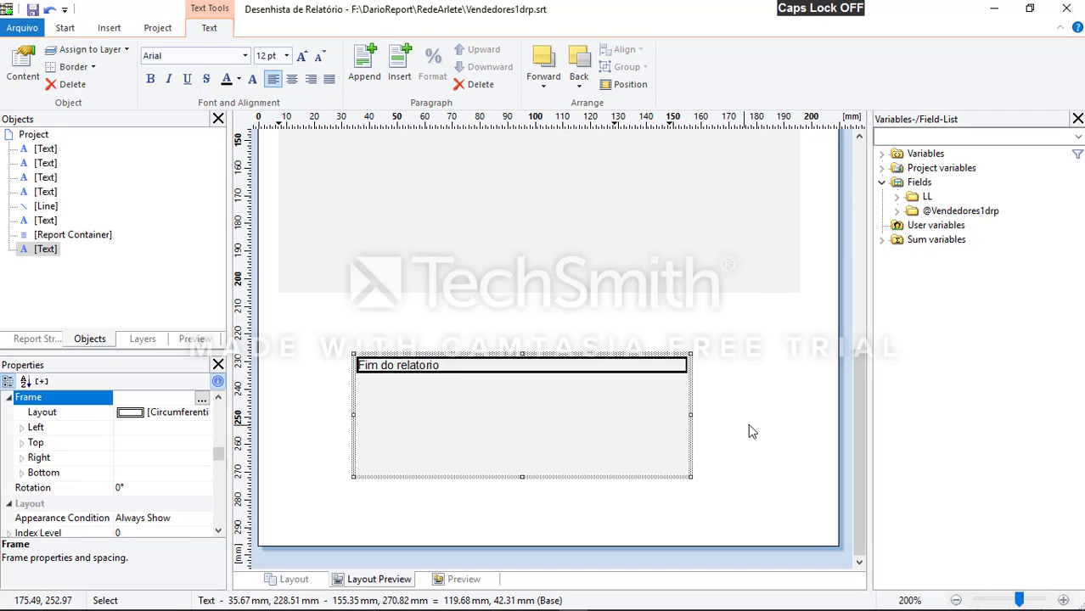
click(709, 459)
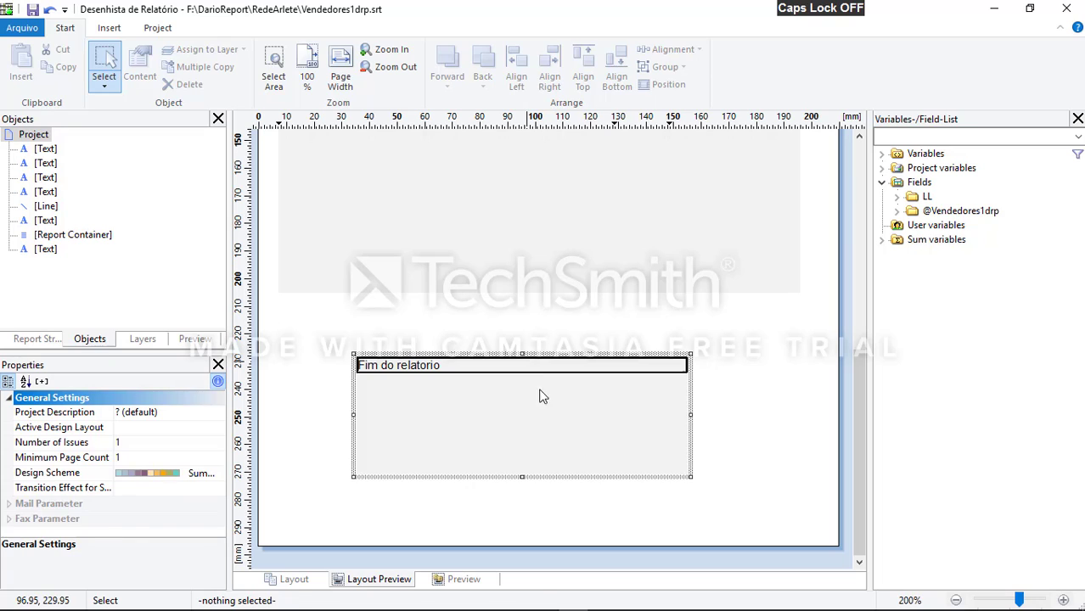
Review the frame and layout properties of the "Fim do relatorio" text object, down to its table of contents level
click(558, 447)
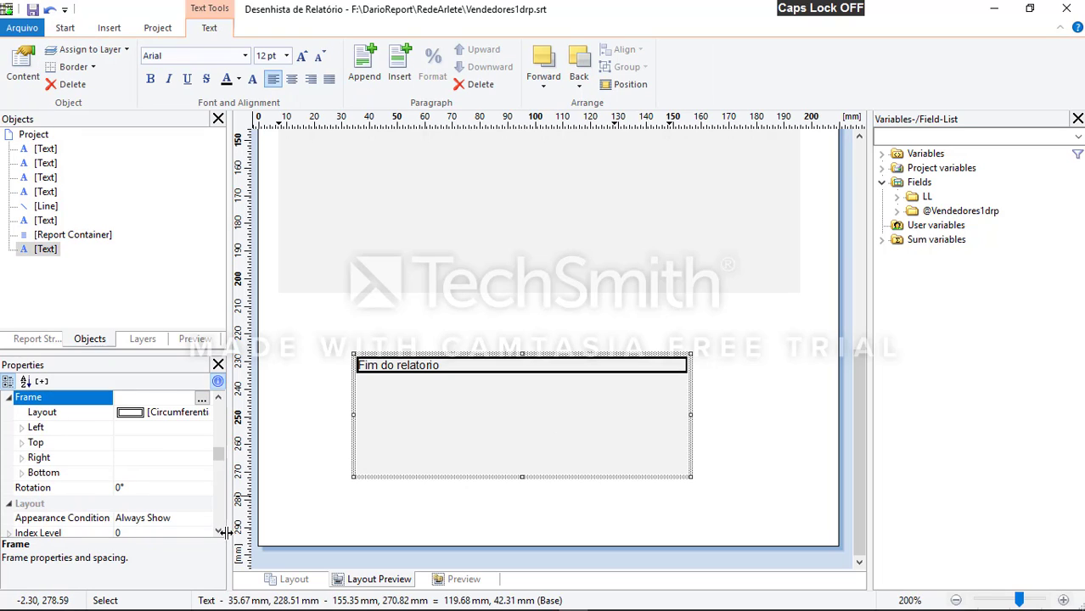
key(Down)
key(Down)
key(Down)
key(Down)
key(Down)
key(Down)
key(Down)
key(Down)
key(Down)
key(Down)
key(Down)
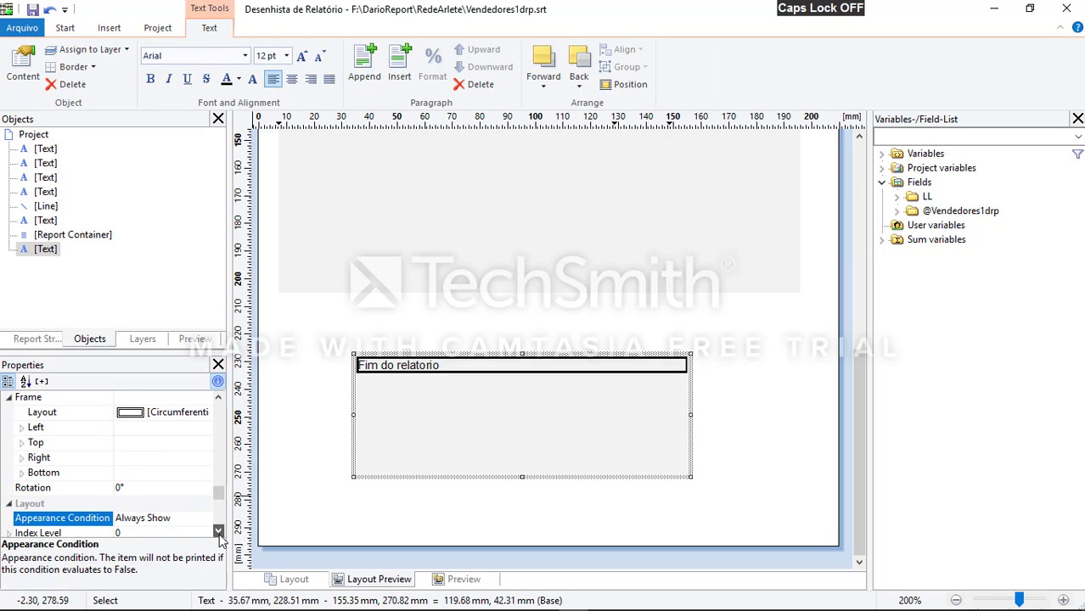
key(Down)
key(Down)
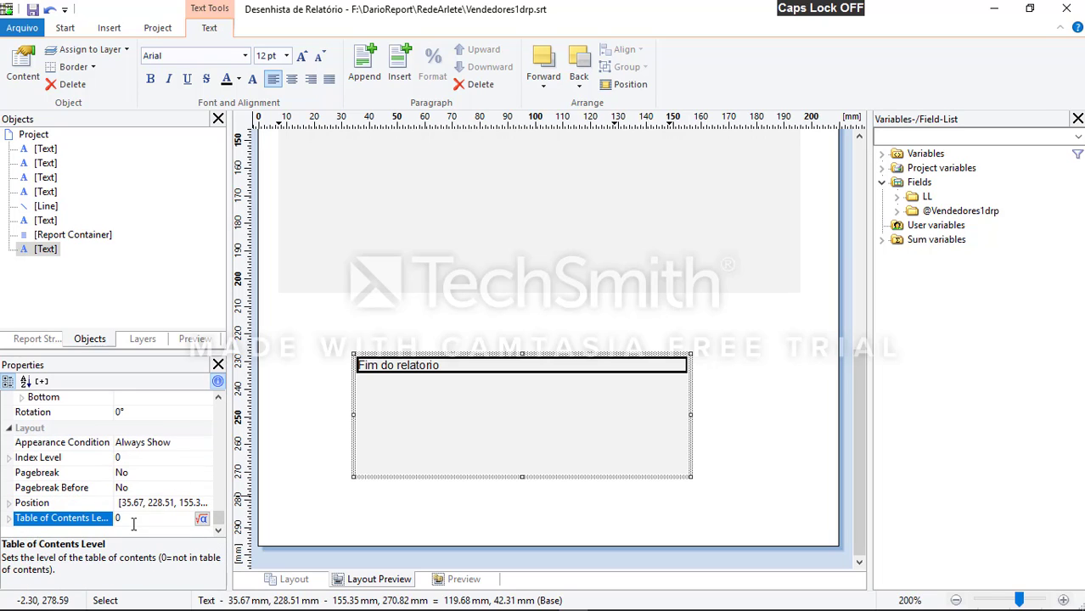
Set the font of the "Fim do relatorio" text to Bodoni MT Black at 24 pt
click(575, 508)
click(519, 366)
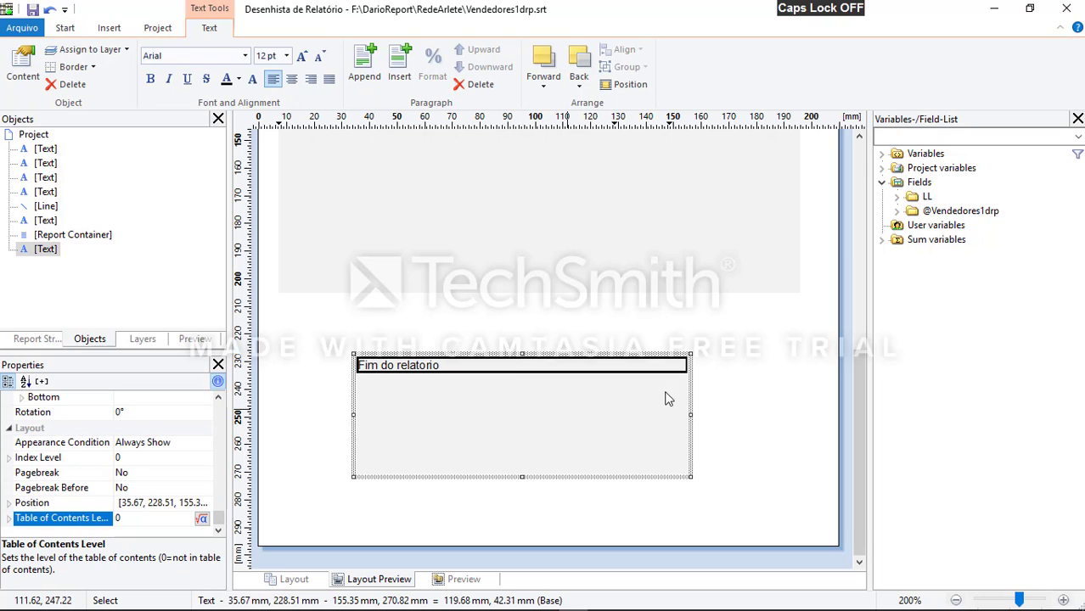
click(244, 55)
click(428, 339)
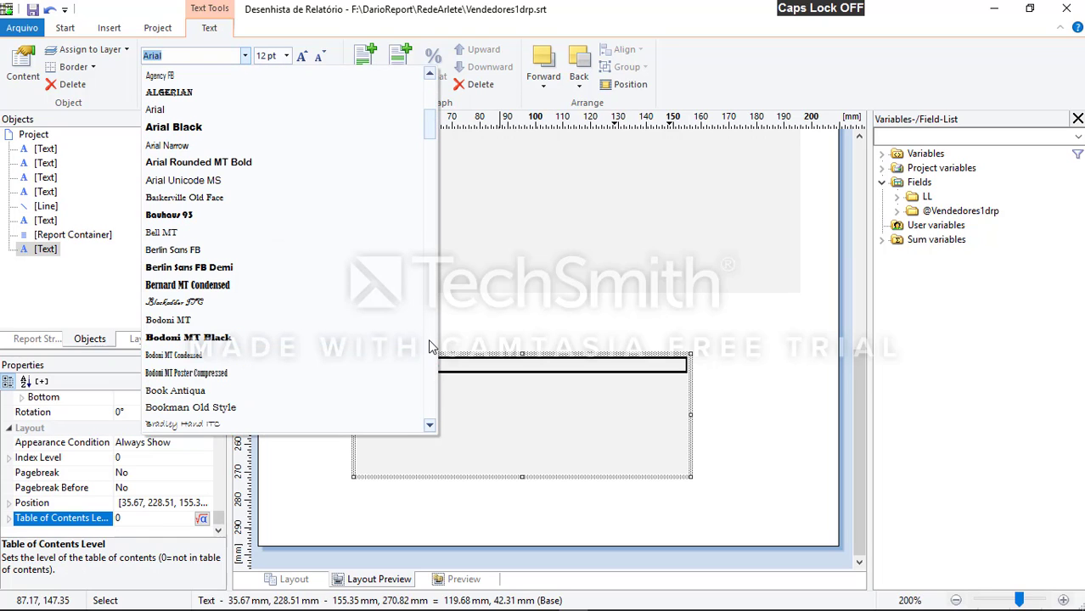
click(158, 338)
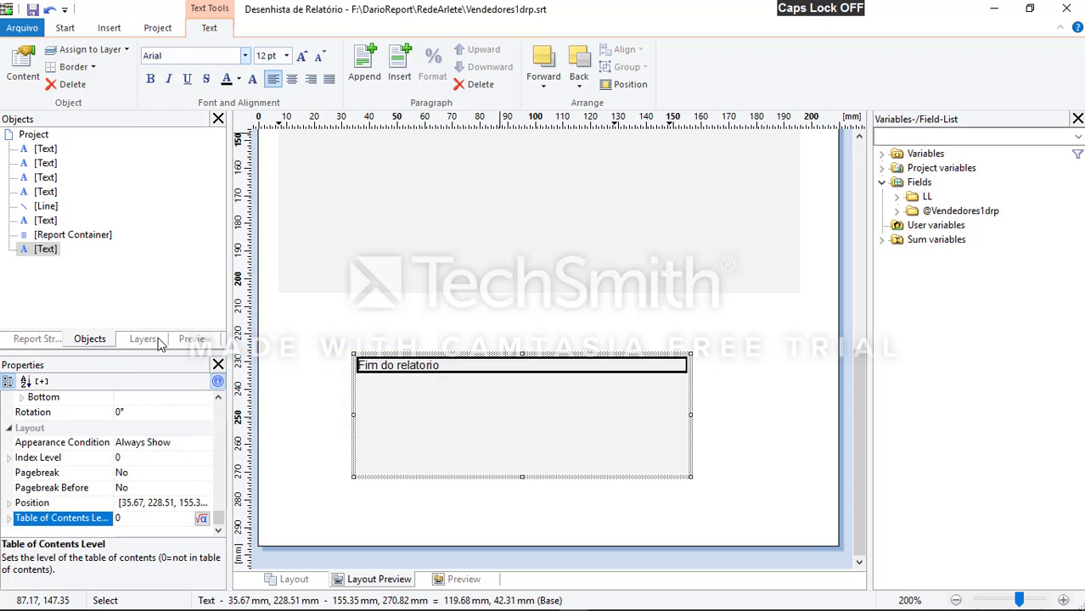
click(287, 55)
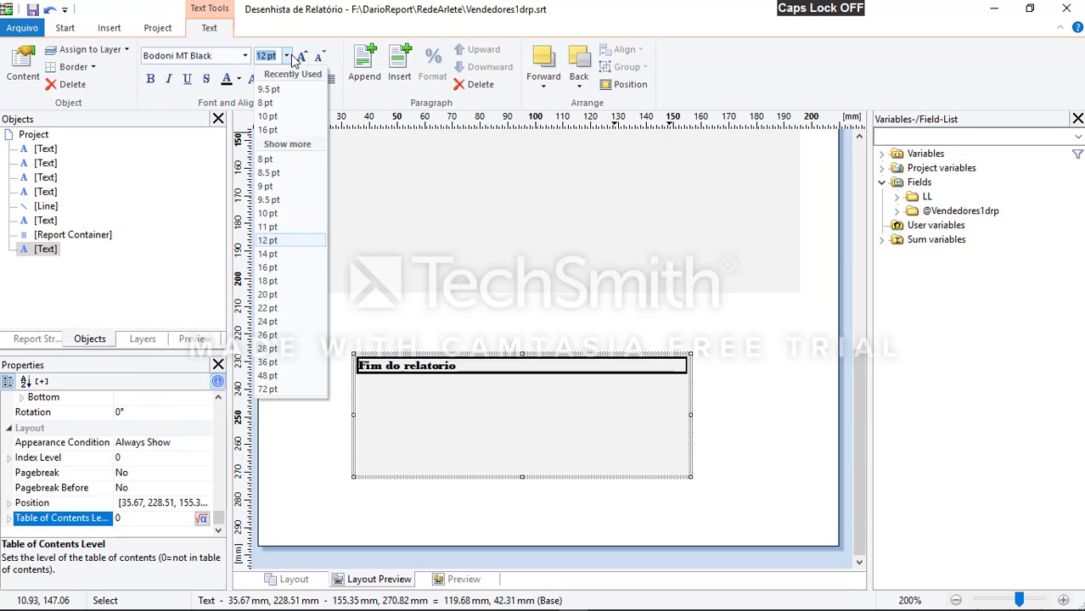
click(276, 329)
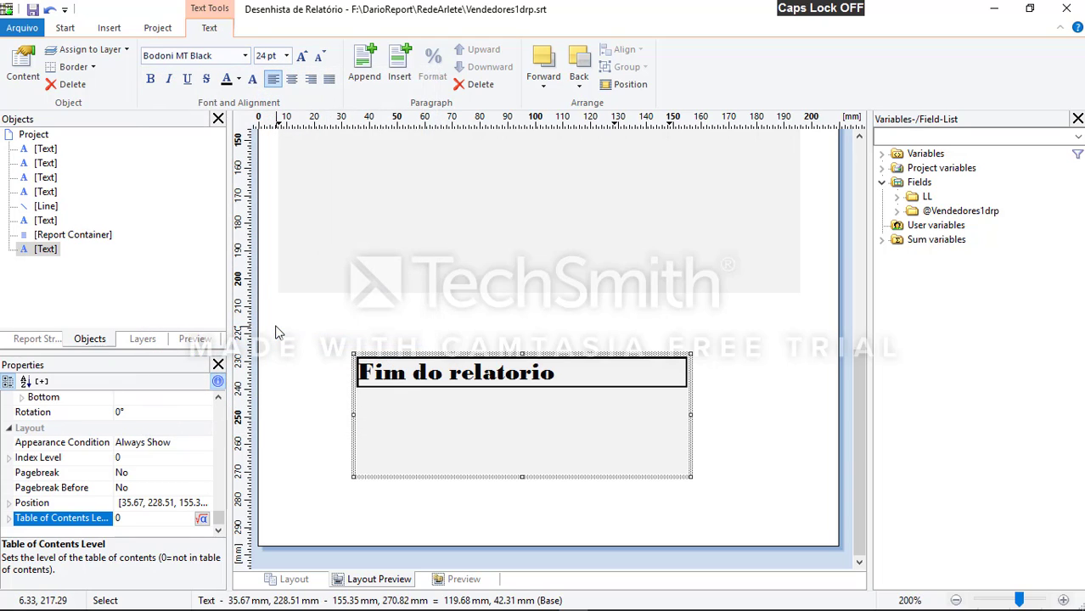
Centre the "Fim do relatorio" text and make it bold italic
click(292, 79)
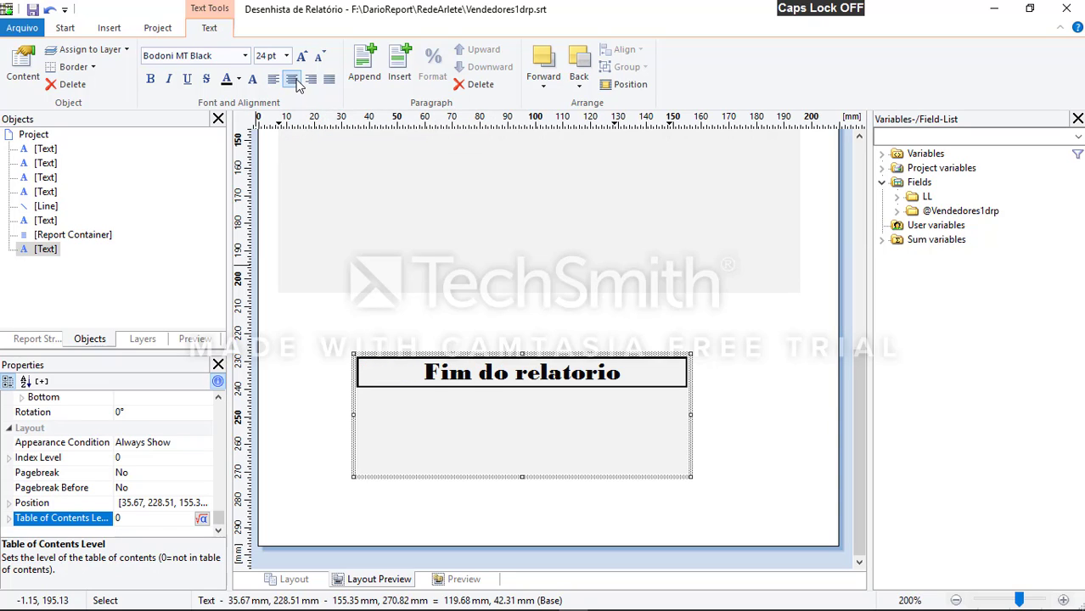
click(168, 80)
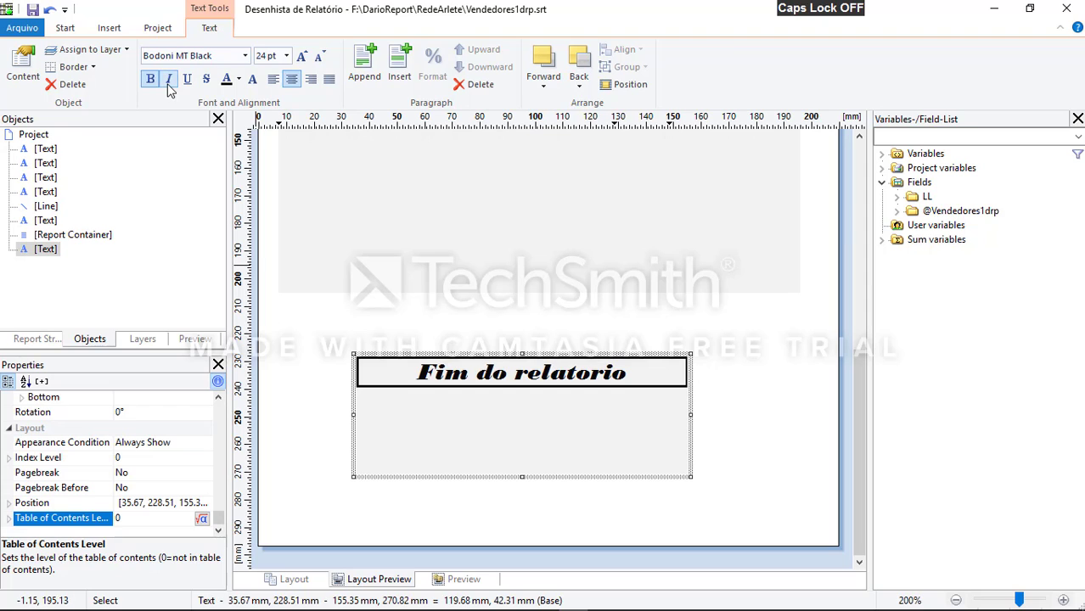
click(492, 225)
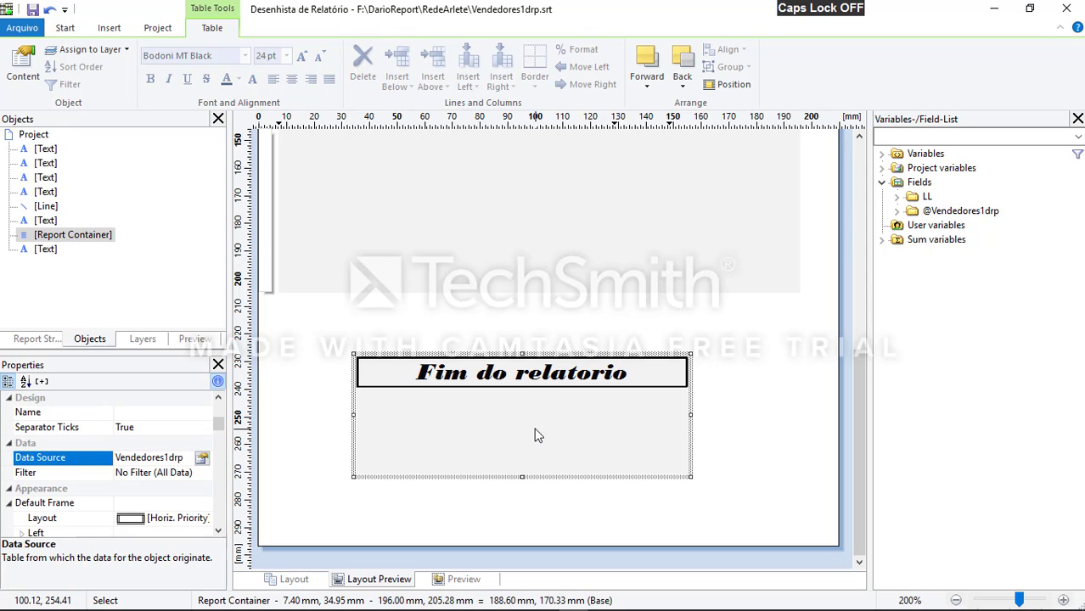
Reduce the "Fim do relatorio" object's height to about 15 mm and move it near the page's bottom edge, at about 48, 273 mm
click(519, 472)
drag(521, 477, 545, 491)
click(519, 336)
click(525, 391)
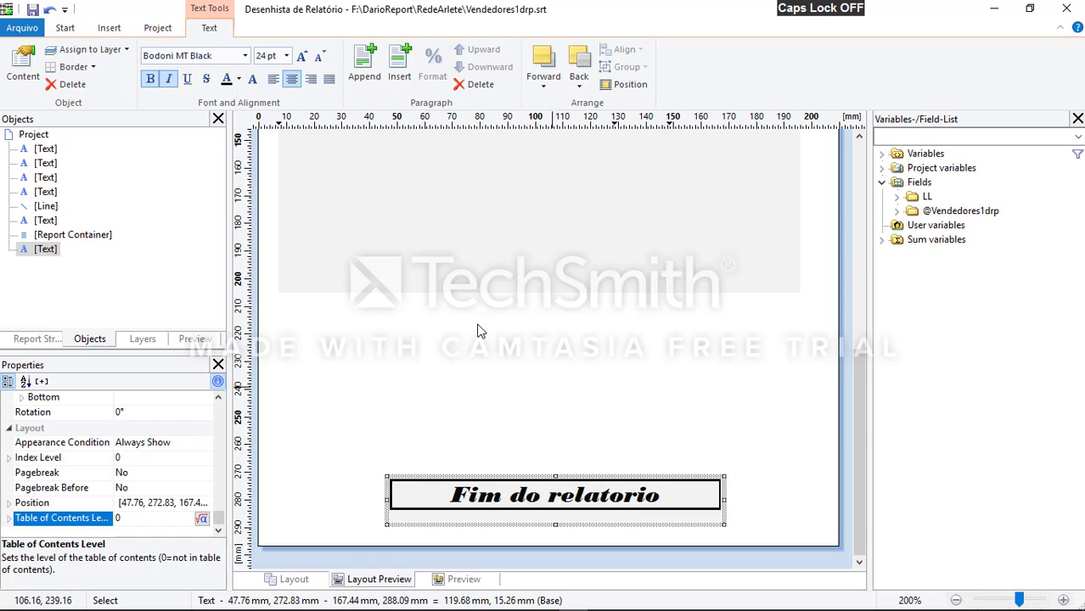
Colour the "Fim do relatorio" text red and deselect the object
click(239, 80)
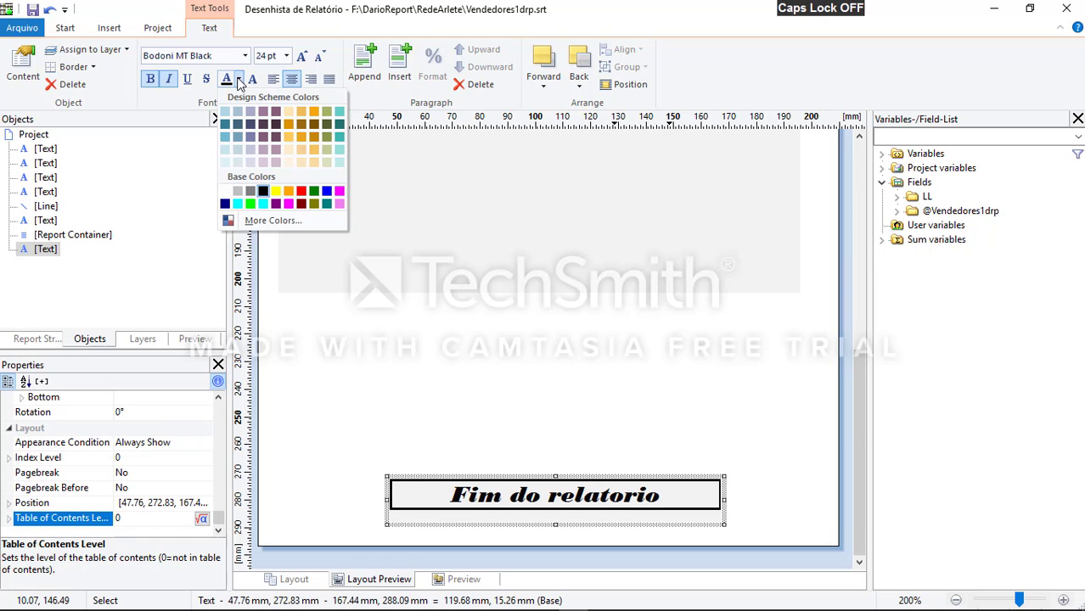
click(303, 192)
click(618, 352)
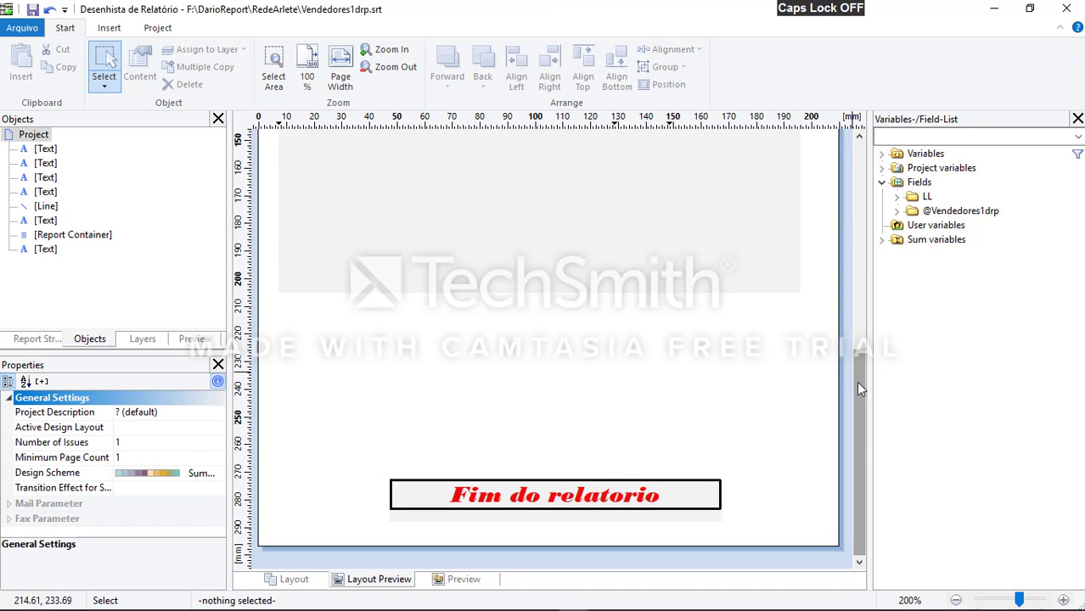
Extend the report container downwards to just above the "Fim do relatorio" text, making it about 234 mm high
drag(856, 381, 877, 476)
click(577, 189)
drag(544, 295, 562, 471)
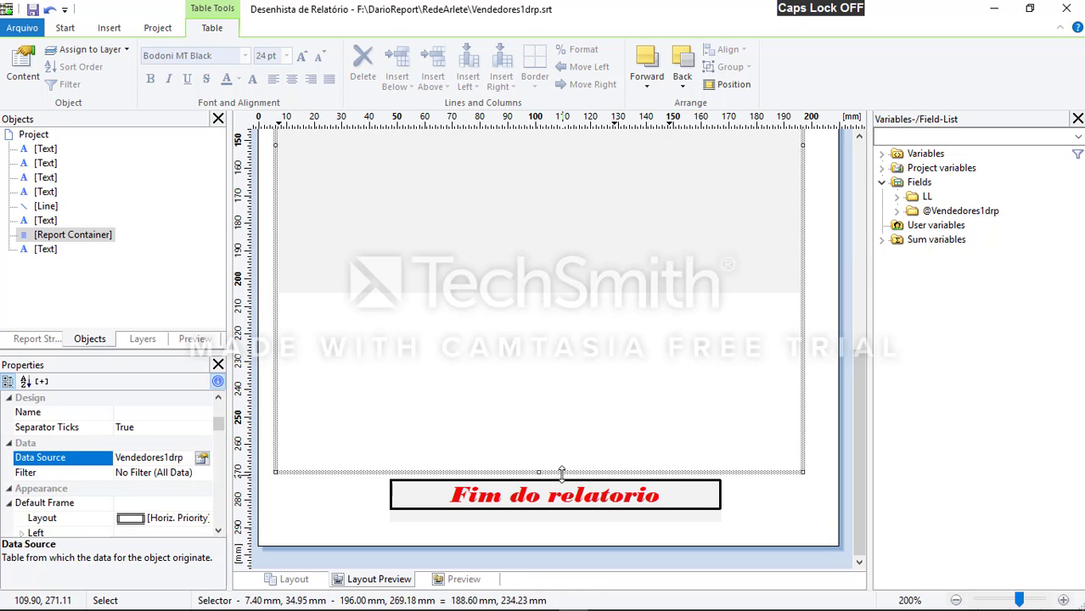
click(858, 151)
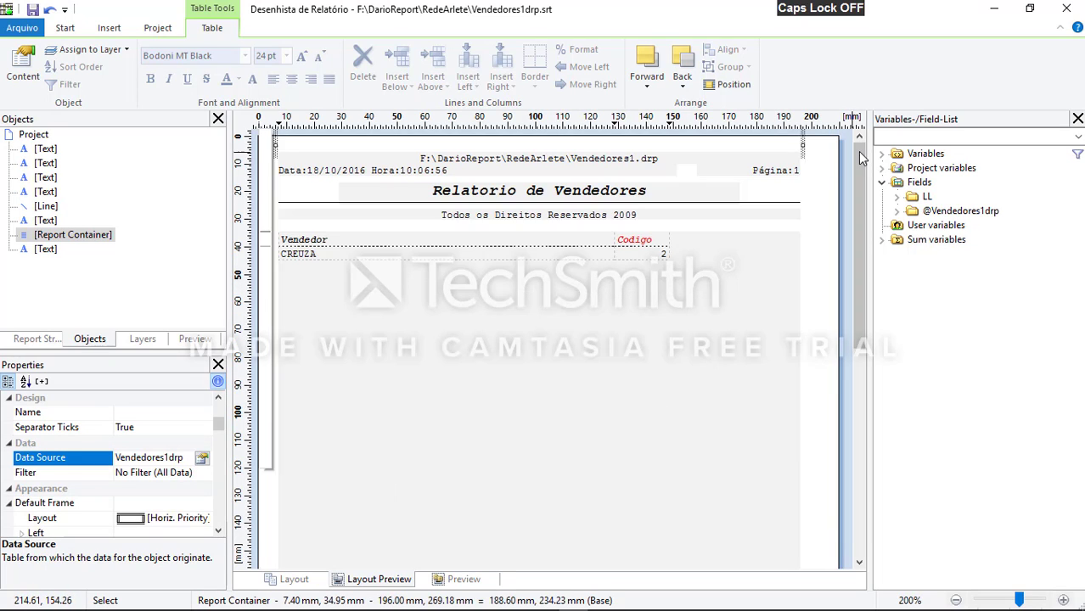
click(724, 219)
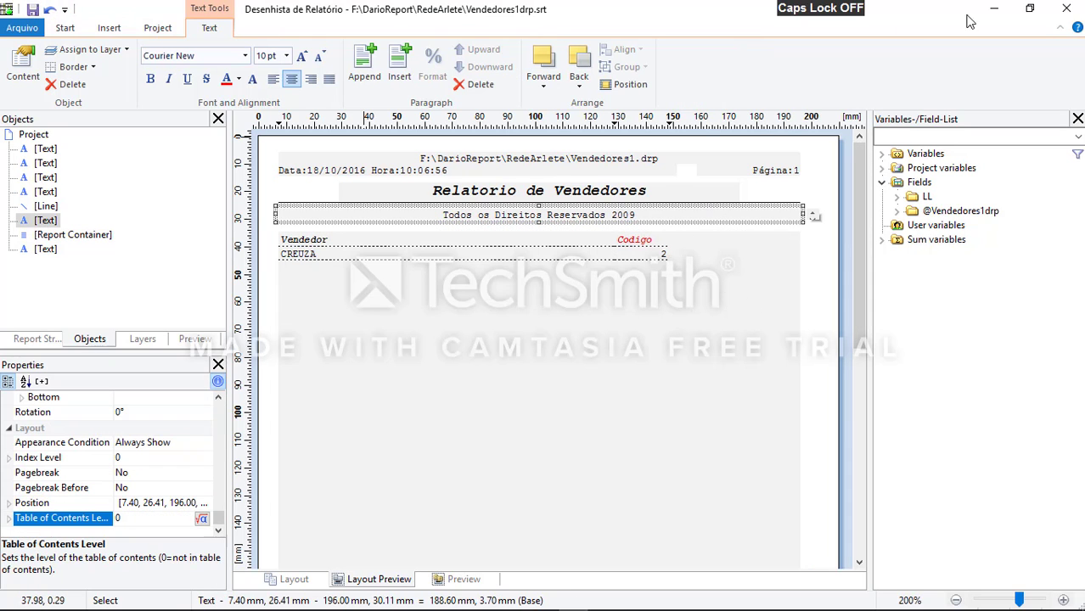
Close the report designer and generate the report with Preview as the print target
click(1071, 12)
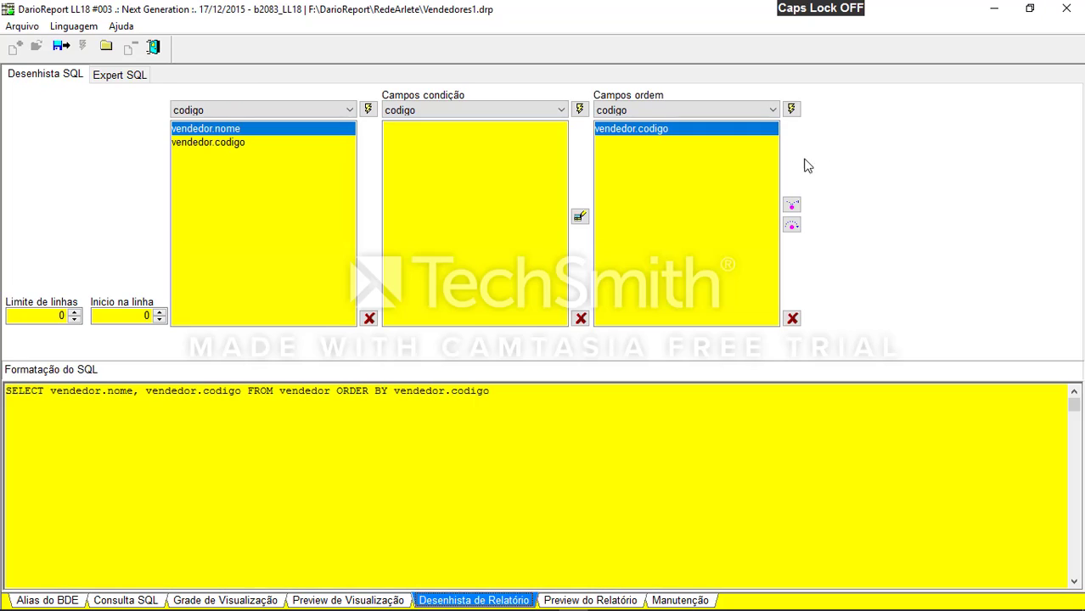
click(628, 601)
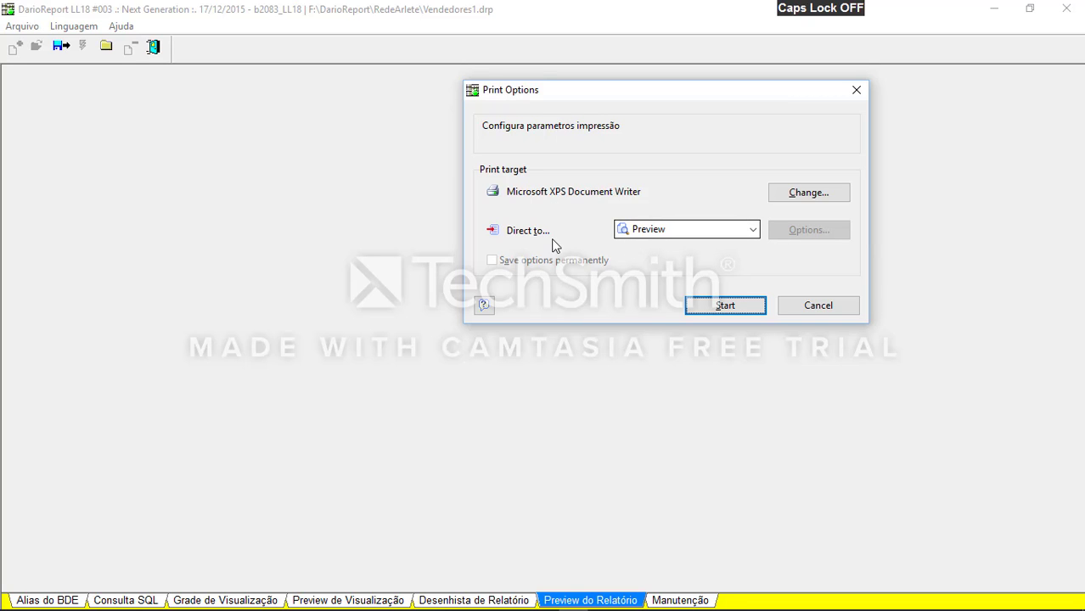
click(738, 305)
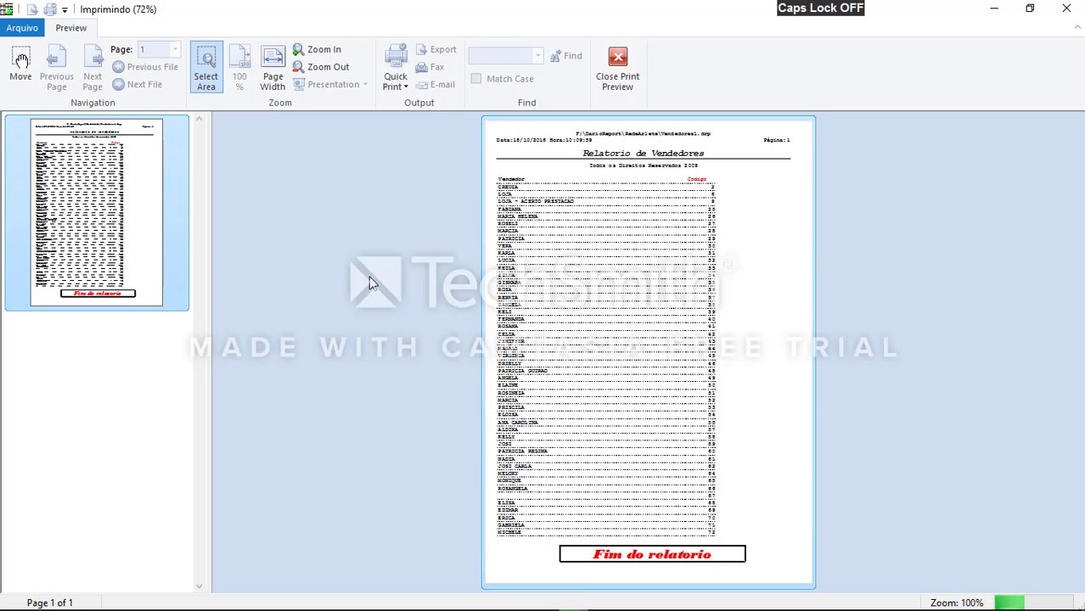
Examine pages 1 to 3 of the previewed report, checking the "Fim do relatorio" text on each, and close the preview
click(116, 394)
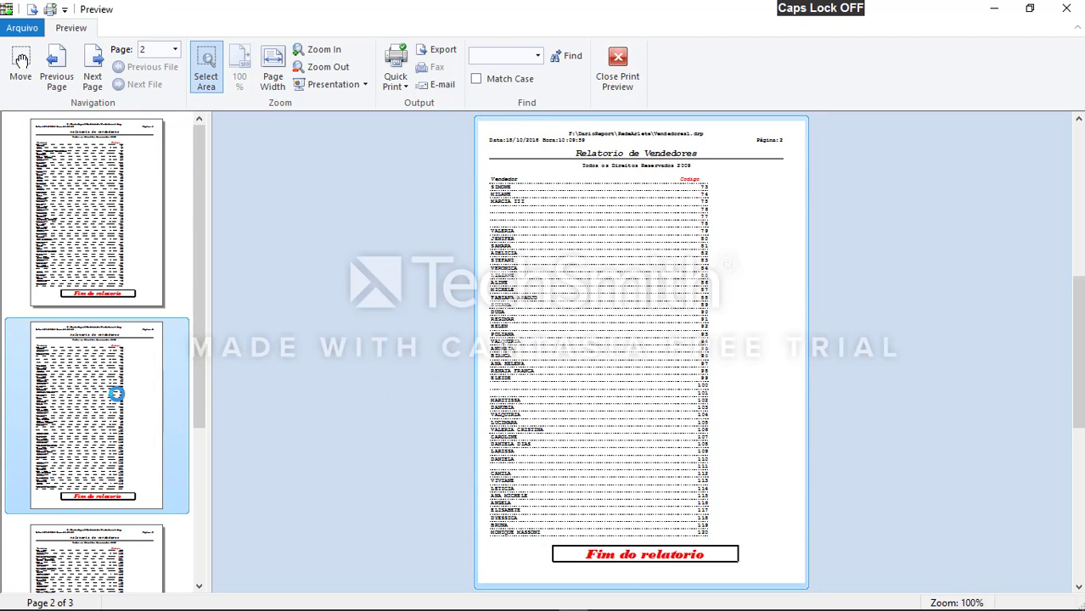
click(121, 216)
click(94, 378)
click(99, 541)
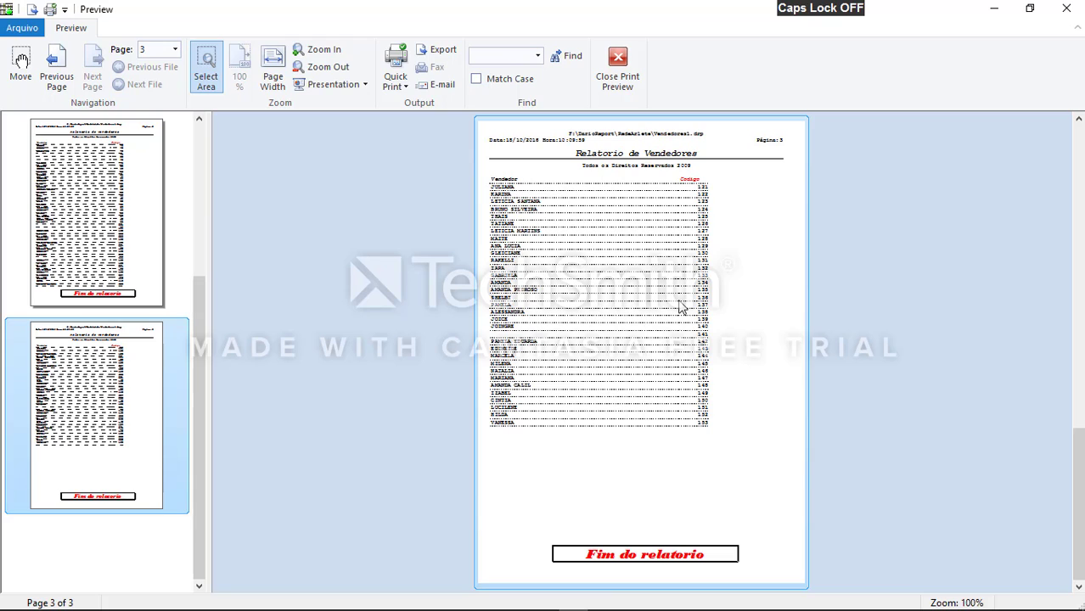
click(151, 245)
click(199, 155)
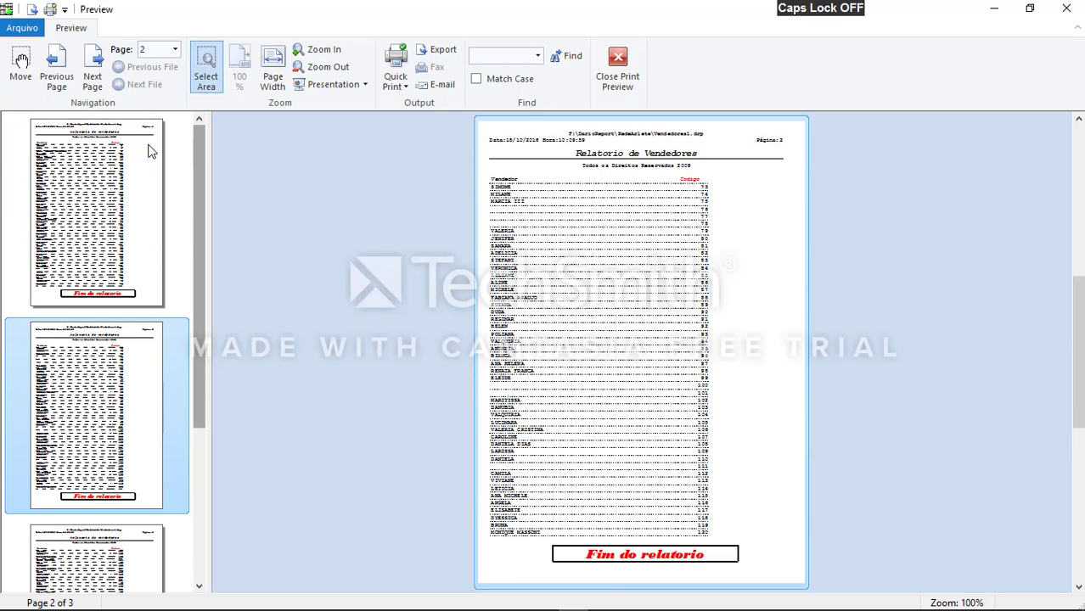
click(156, 186)
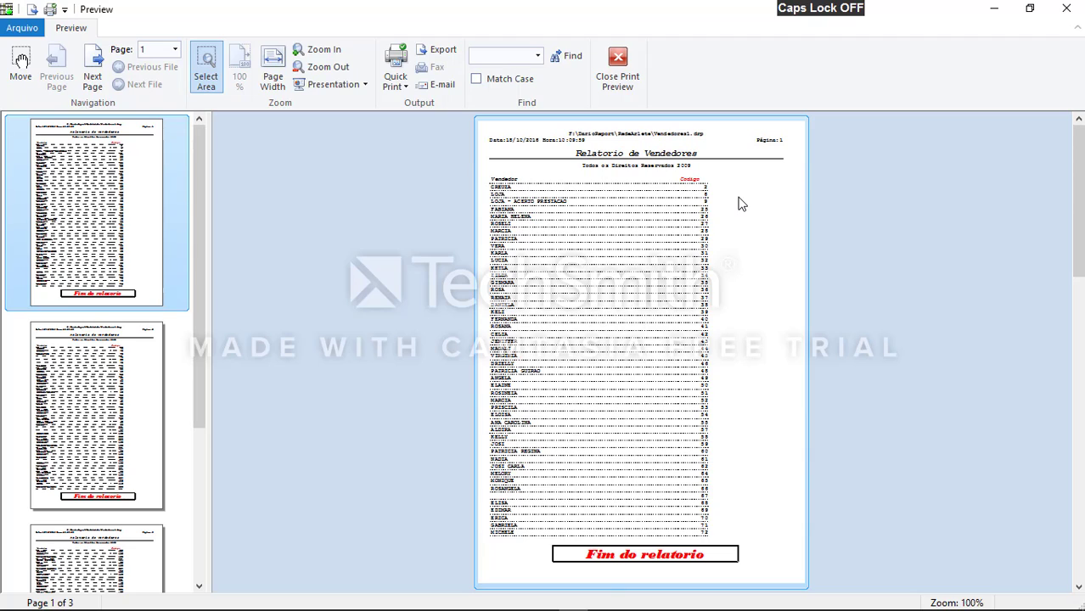
click(618, 61)
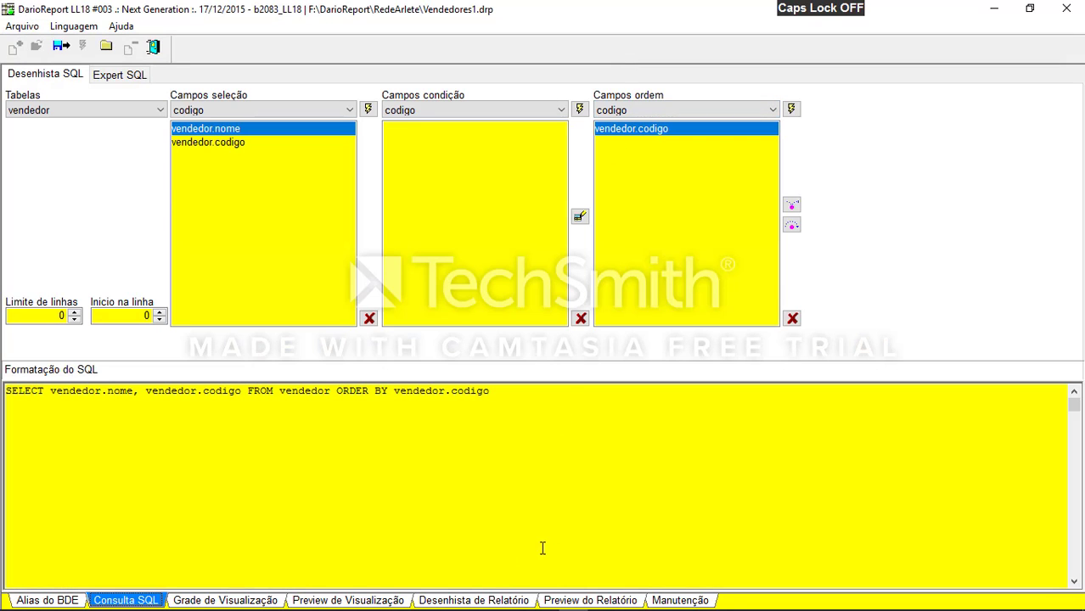
Open the report designer and enlarge the view of the selected report container to 200%
click(513, 601)
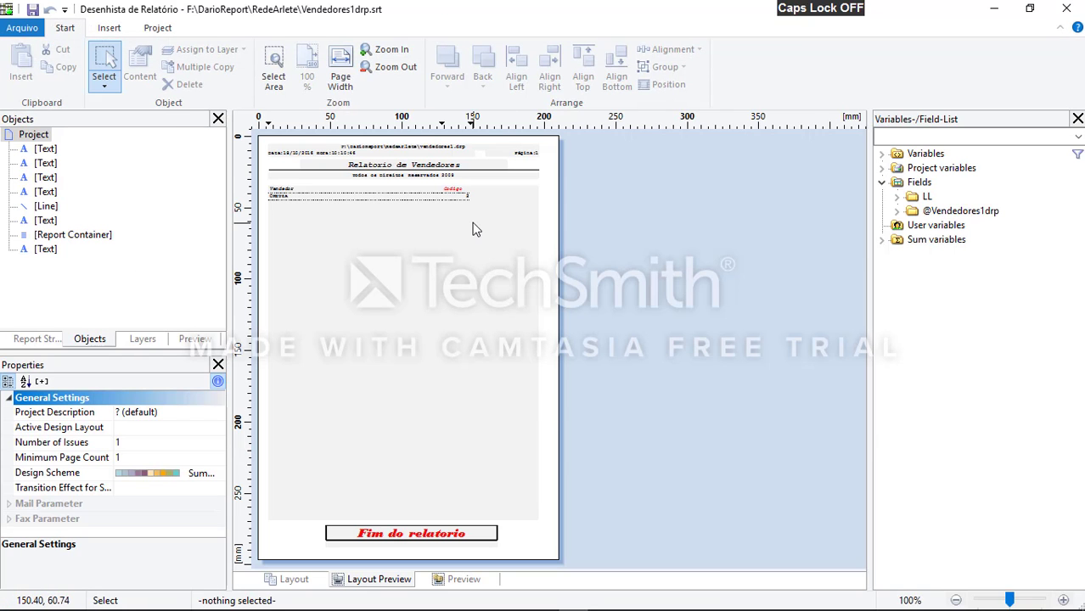
click(477, 250)
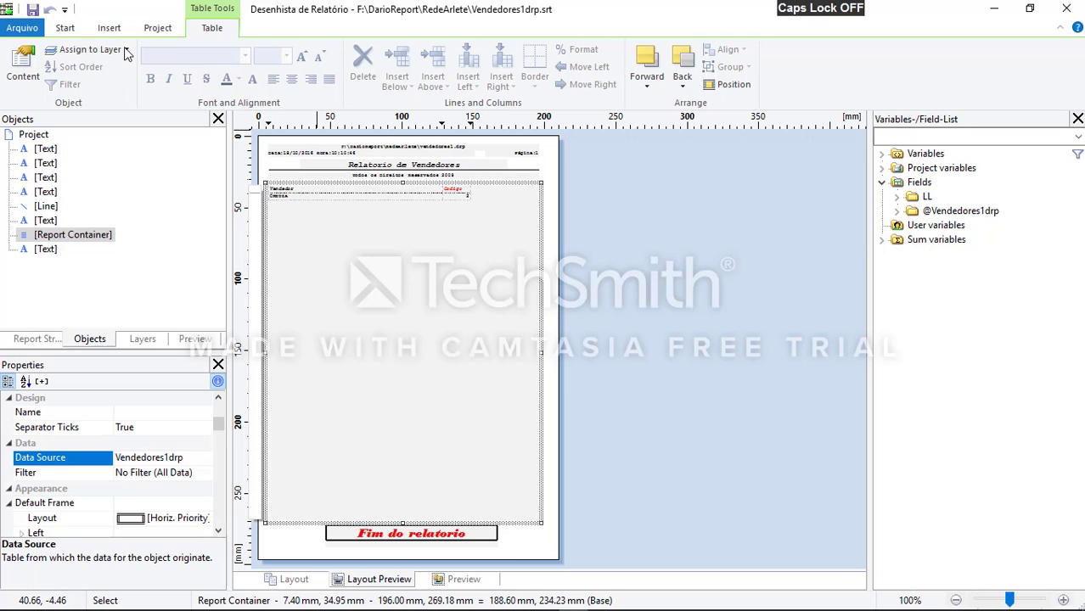
click(149, 30)
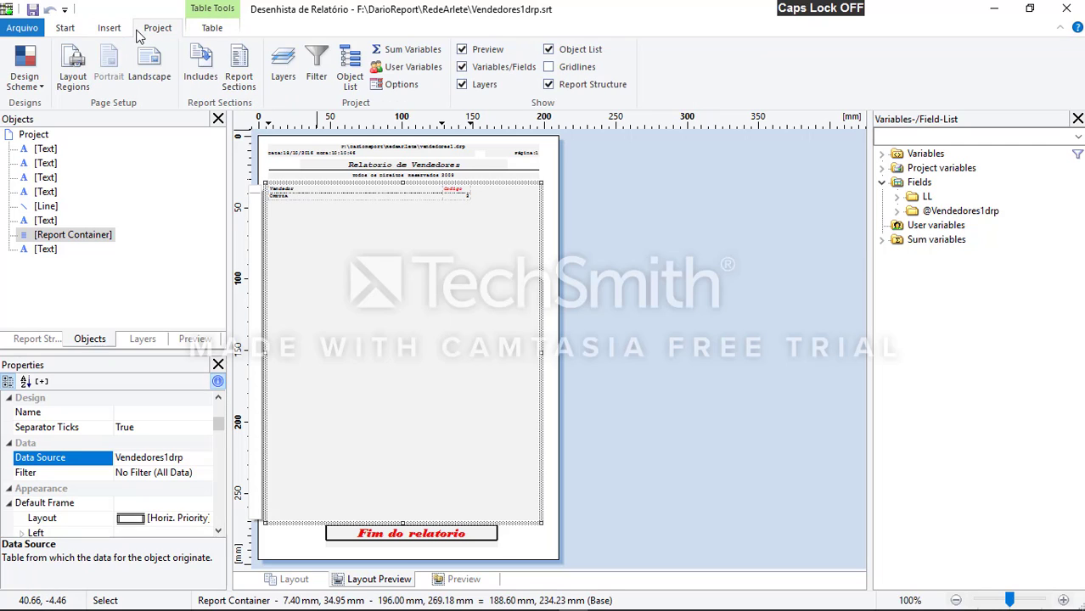
click(109, 30)
click(59, 32)
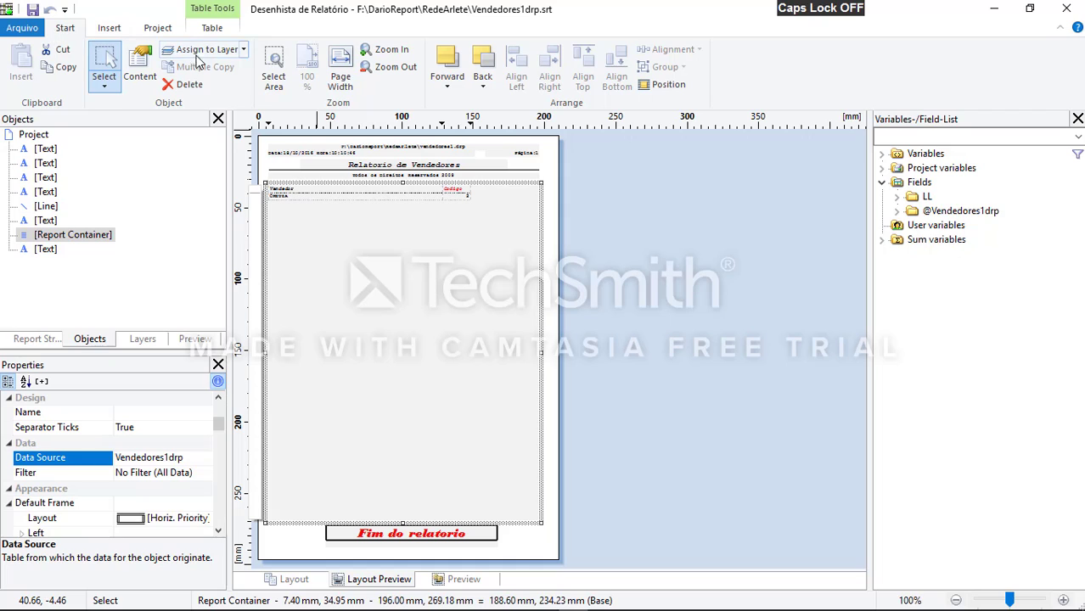
click(392, 52)
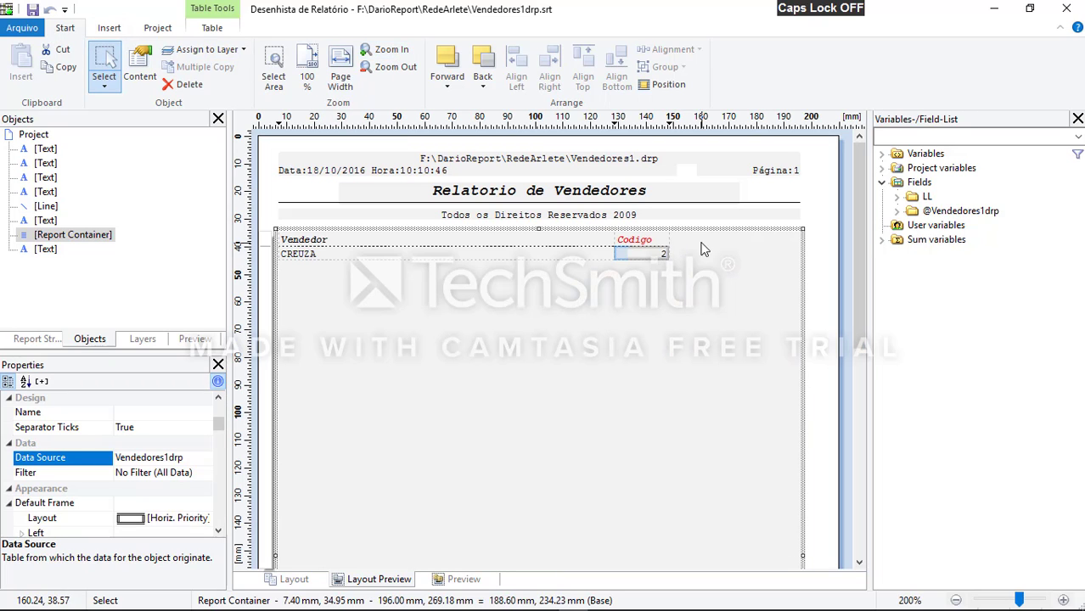
Open the table contents and examine the column entries of the header line and data line definitions
double_click(651, 246)
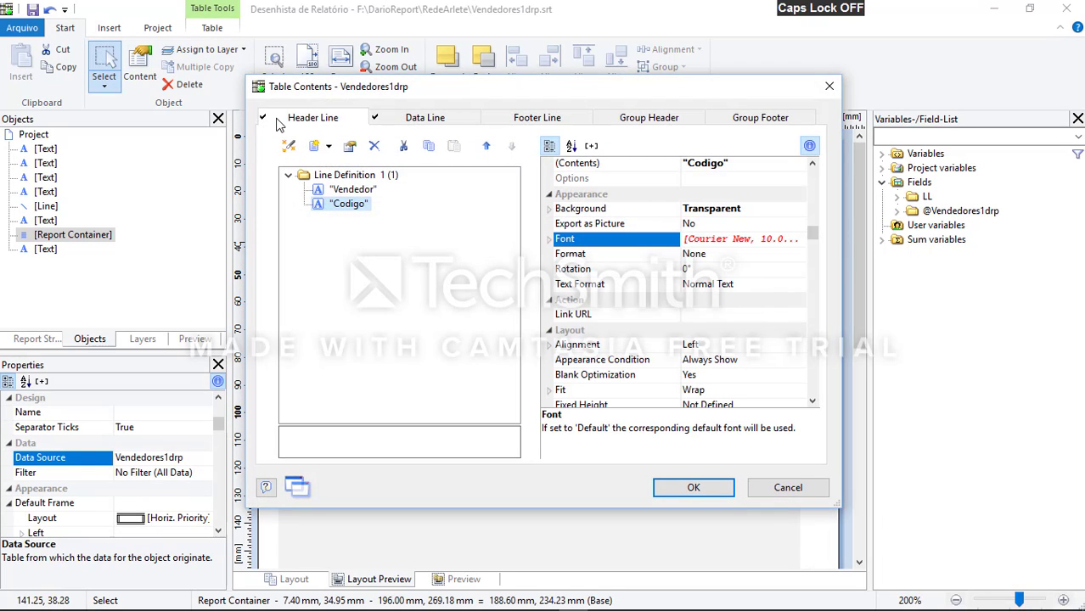
click(355, 190)
click(357, 203)
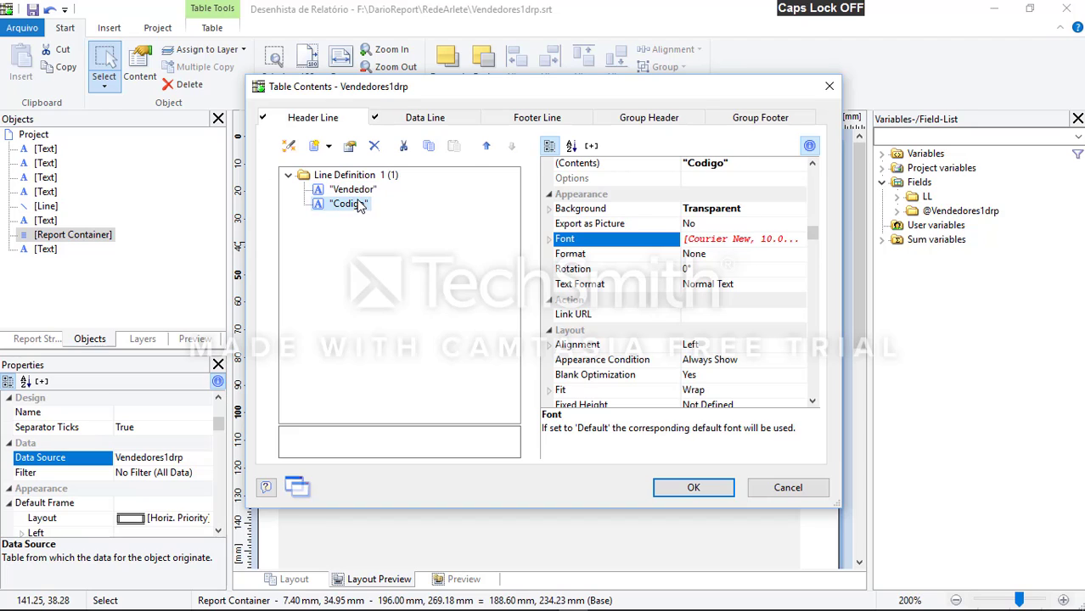
click(410, 122)
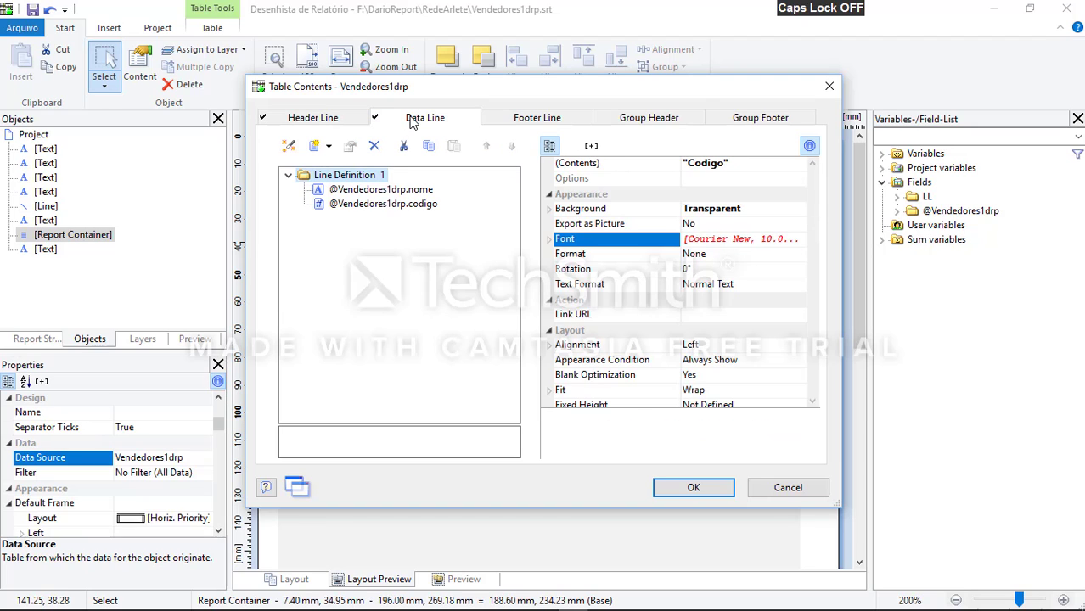
click(407, 204)
click(357, 121)
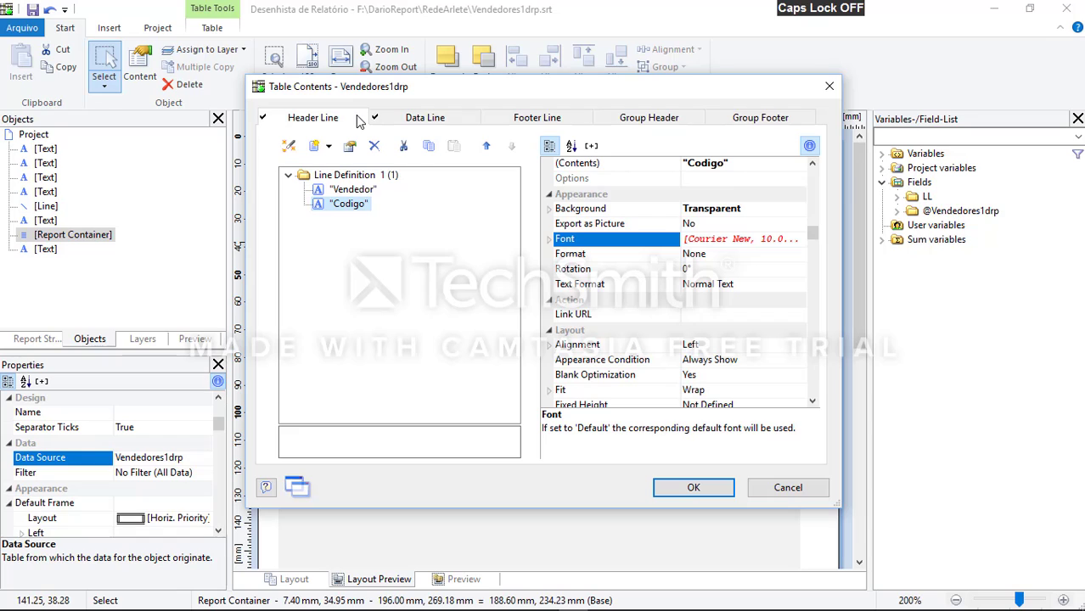
click(355, 189)
click(355, 203)
click(356, 190)
click(353, 202)
click(355, 174)
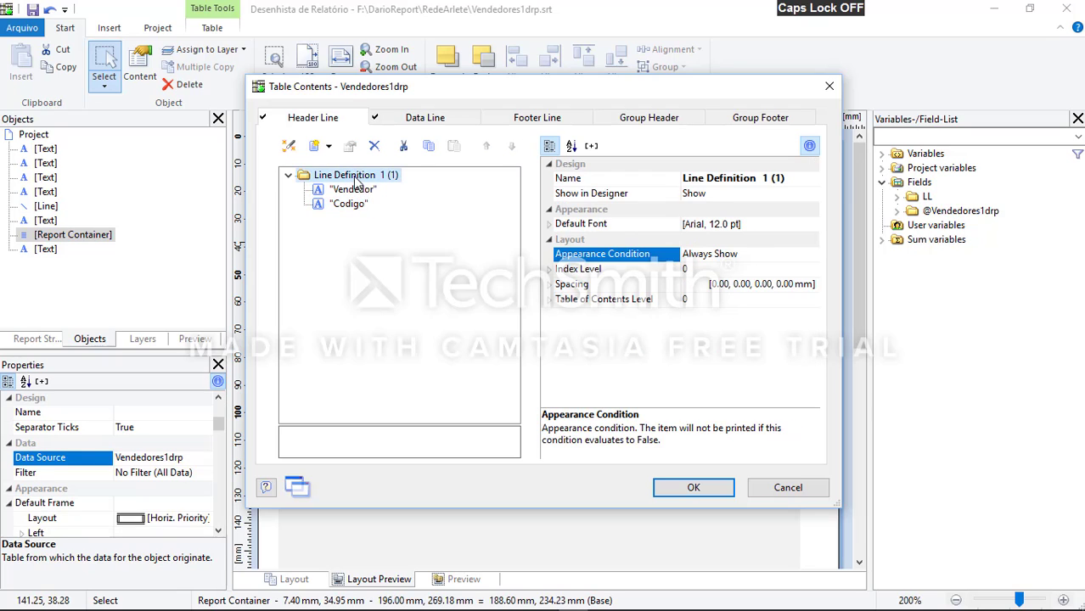
click(354, 209)
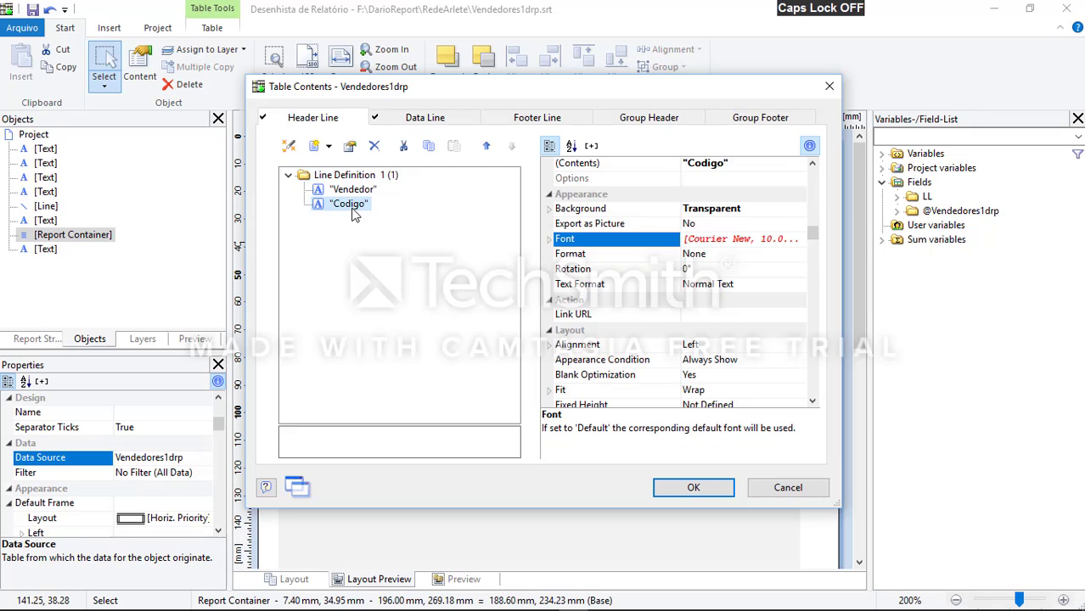
click(361, 175)
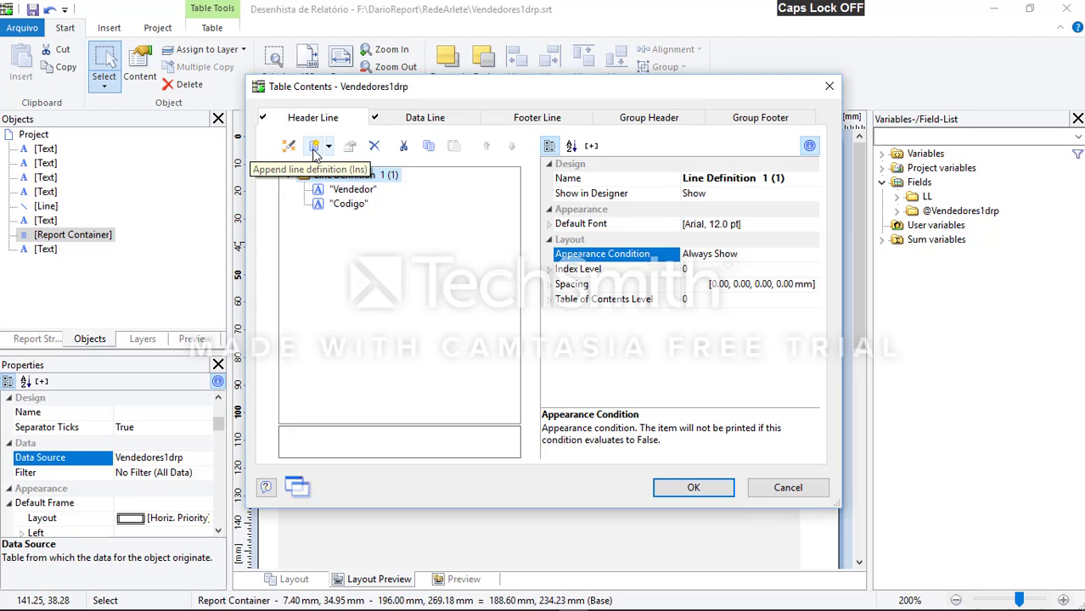
click(314, 150)
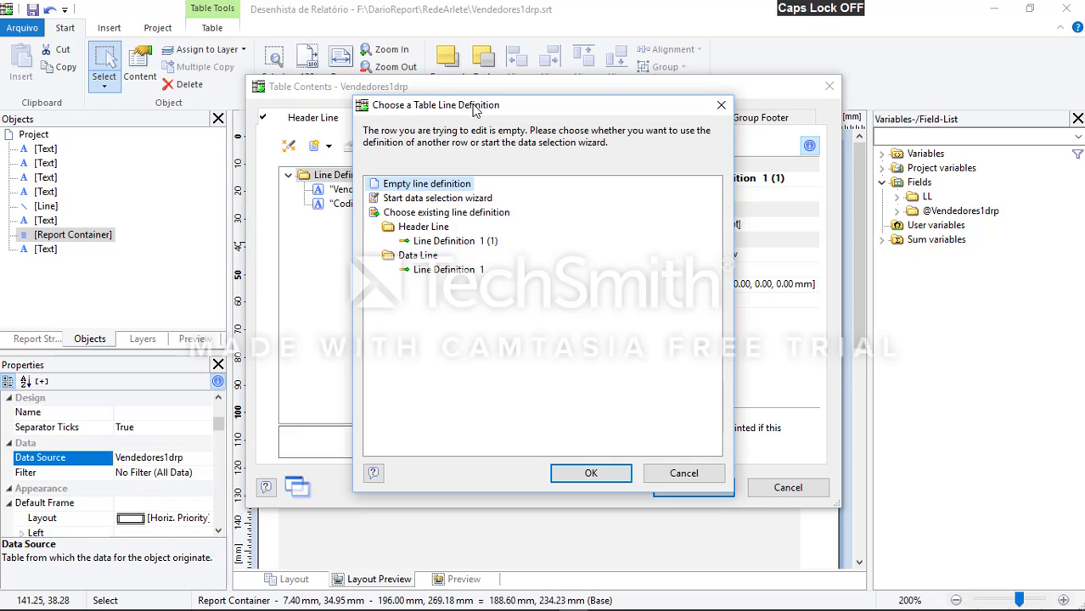
click(671, 477)
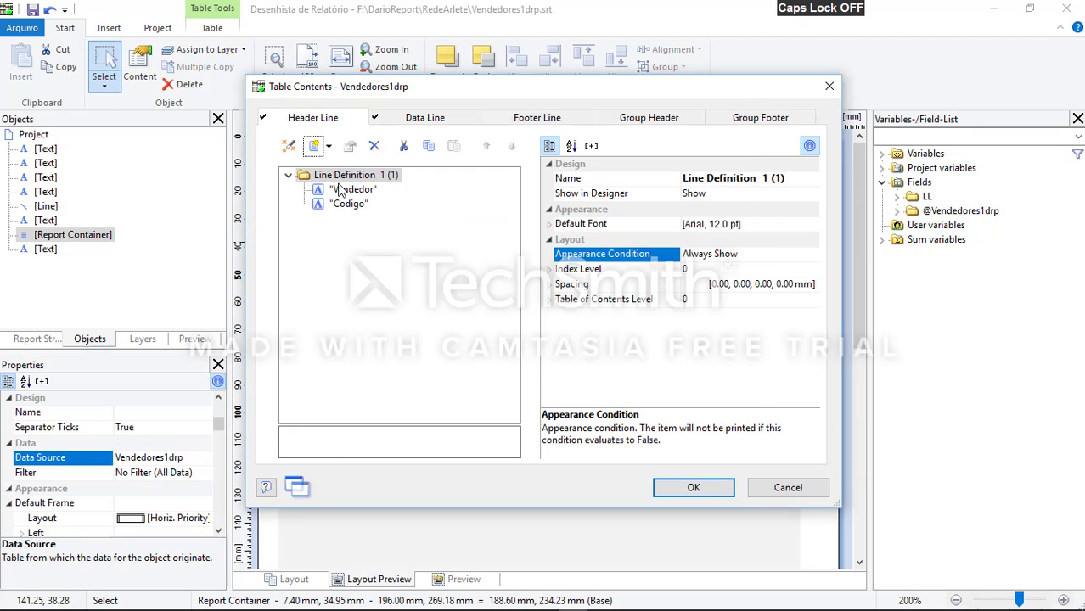
Add a header column with the text "Posição de vendas" after "Vendedor", reducing the columns to fit the printable area
click(348, 190)
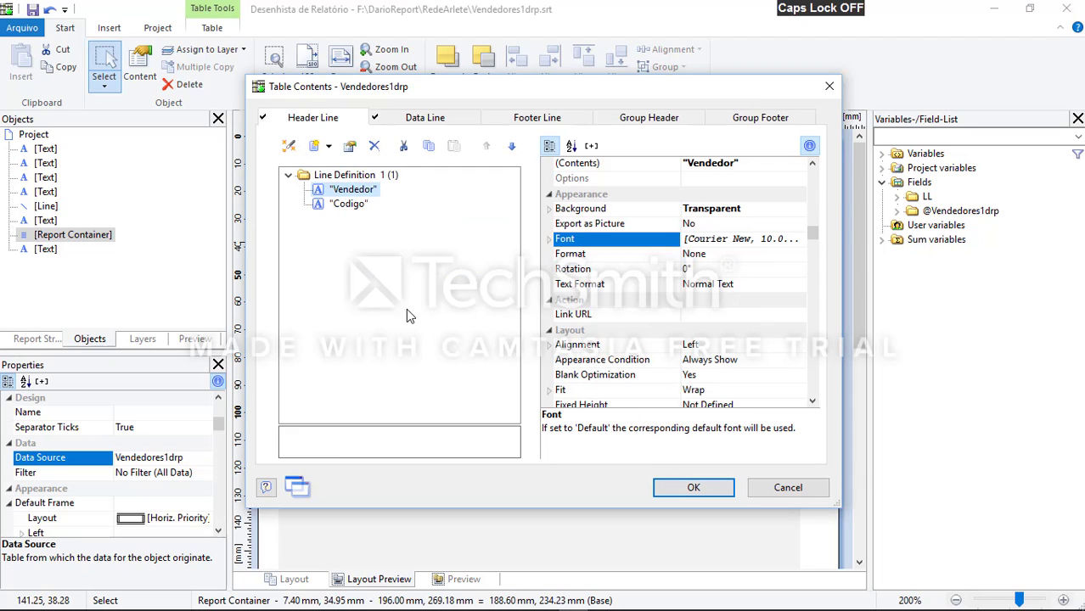
click(314, 150)
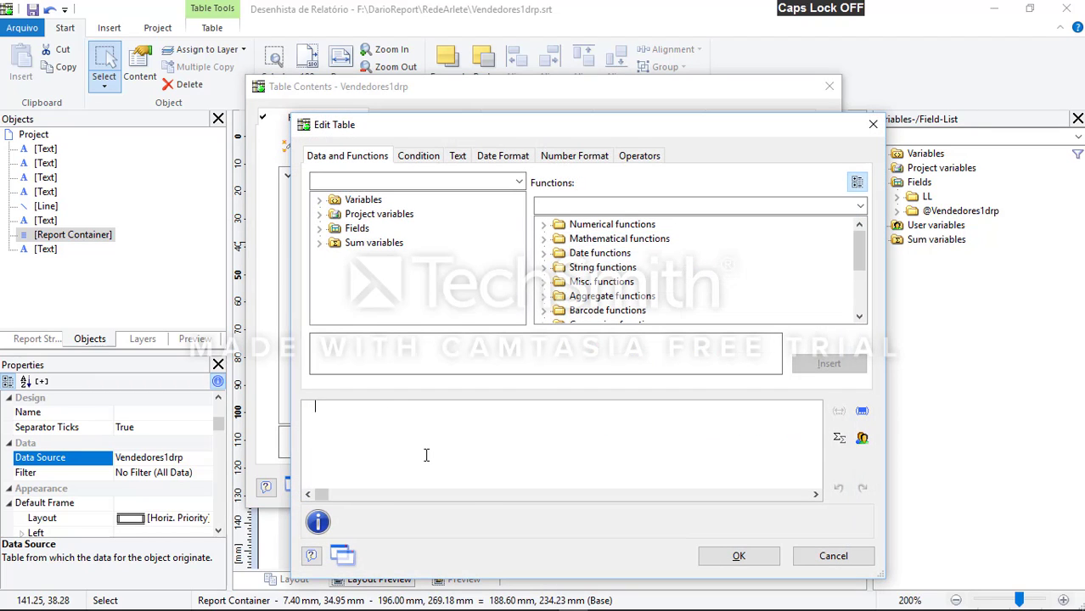
text("Posi)
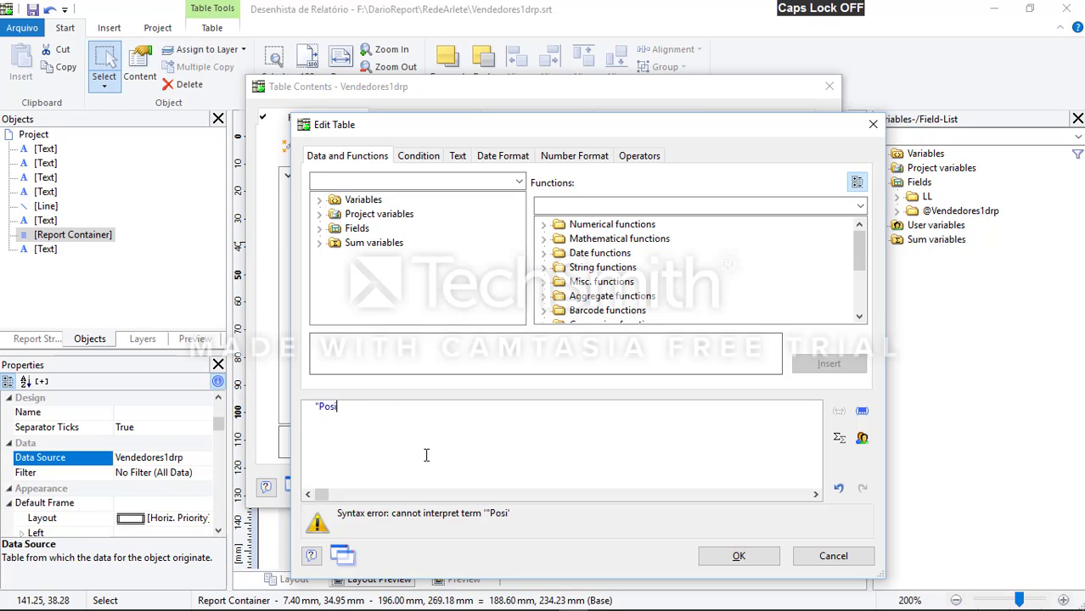
text(ção de vendas")
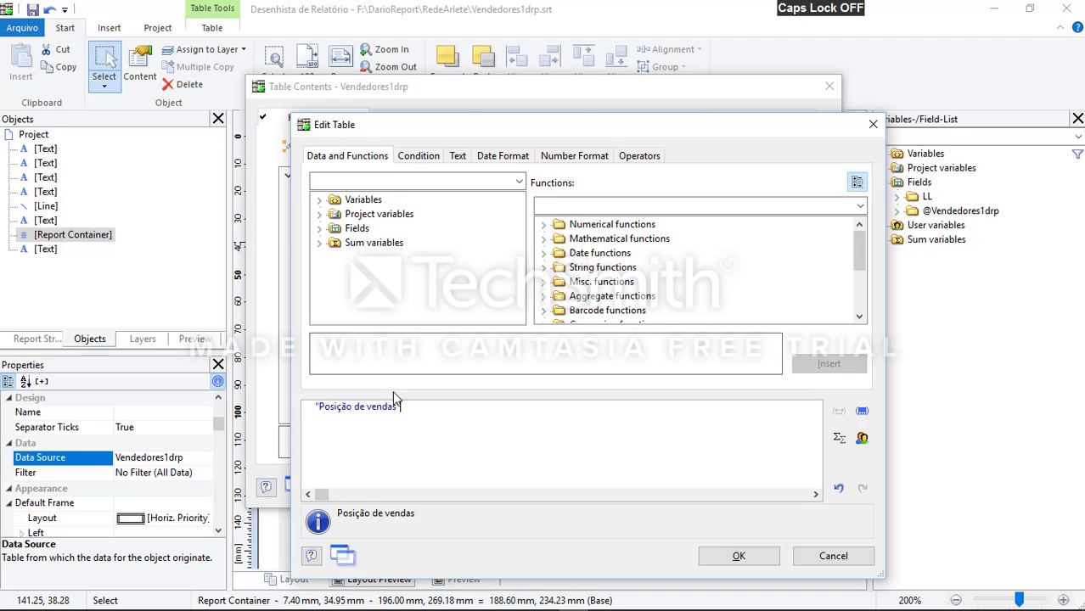
key(ctrl+a)
click(428, 427)
click(738, 556)
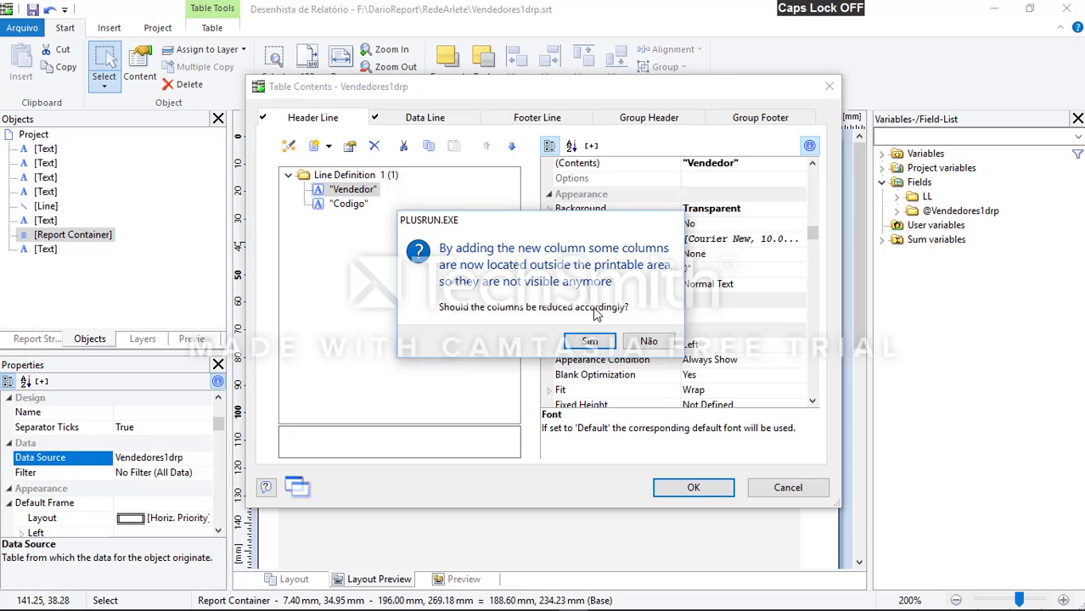
click(591, 341)
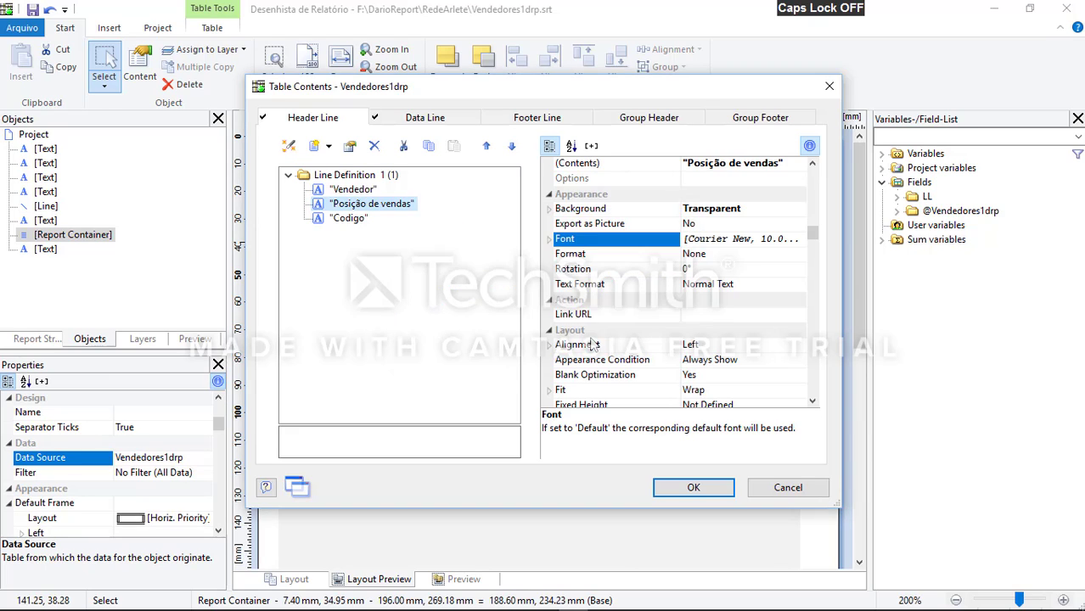
Check the "Vendedor", "Posição de vendas" and "Codigo" header columns and apply the table contents
click(371, 191)
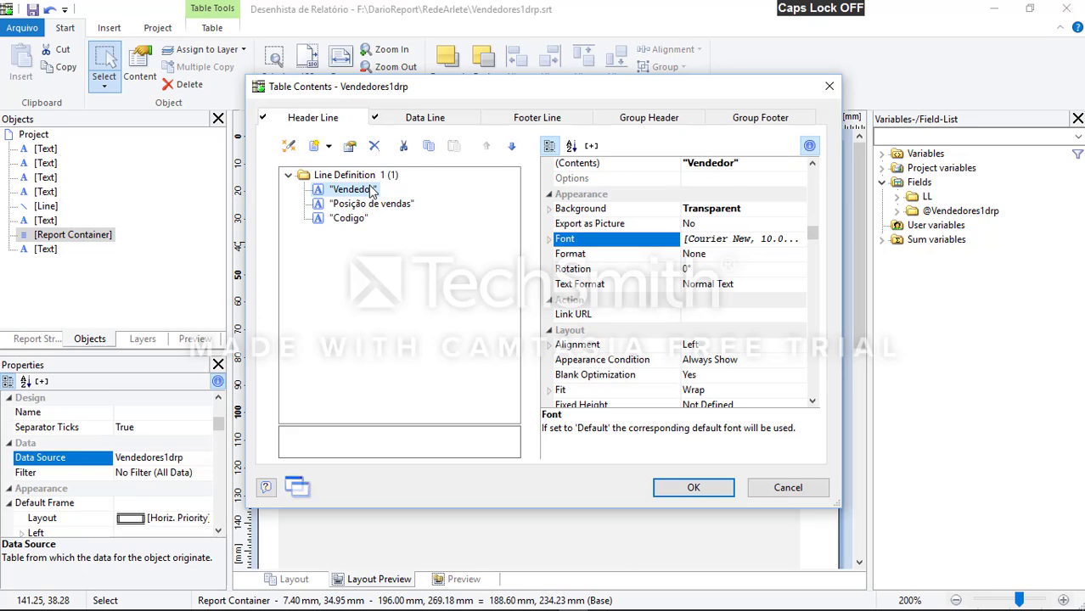
click(374, 207)
click(364, 219)
click(355, 190)
click(362, 205)
click(364, 219)
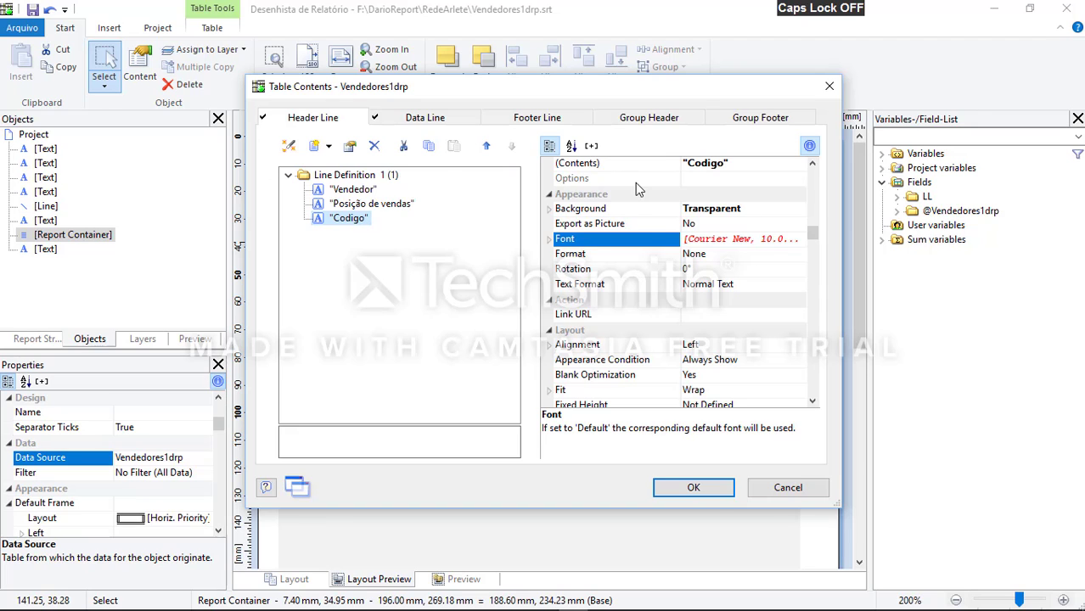
click(698, 490)
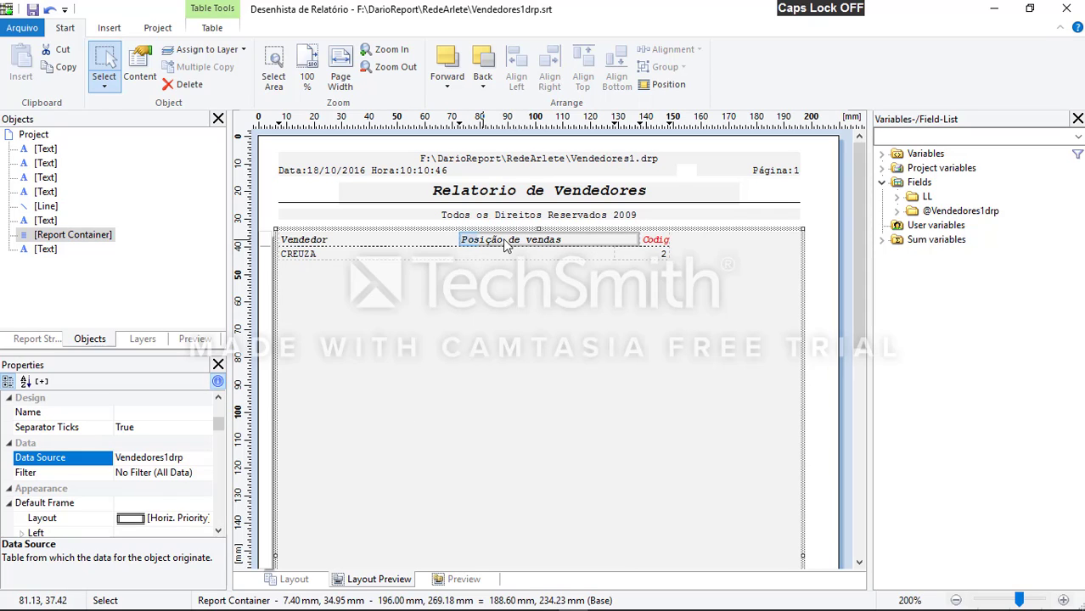
Move the "Posição de vendas" header column after "Codigo" and apply the table contents
double_click(565, 241)
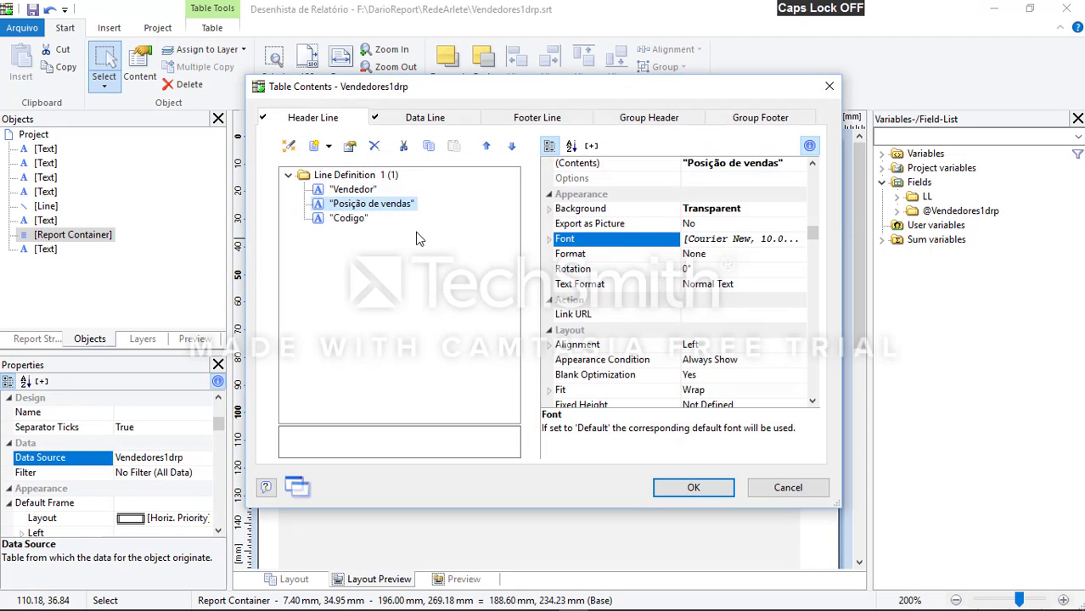
click(364, 225)
click(361, 206)
click(513, 148)
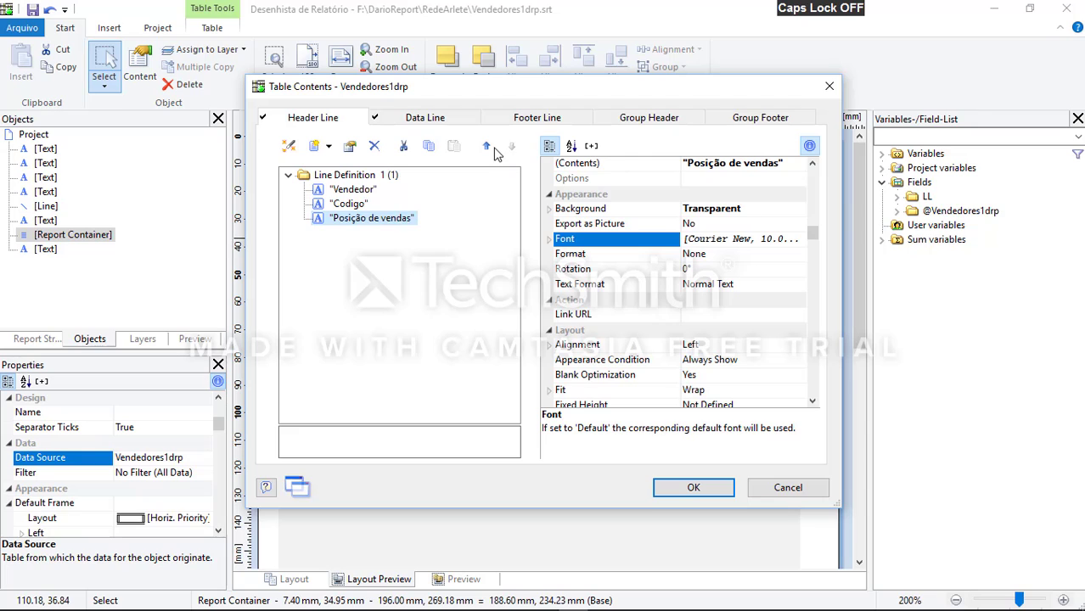
click(486, 147)
click(486, 148)
click(512, 148)
click(513, 148)
click(679, 488)
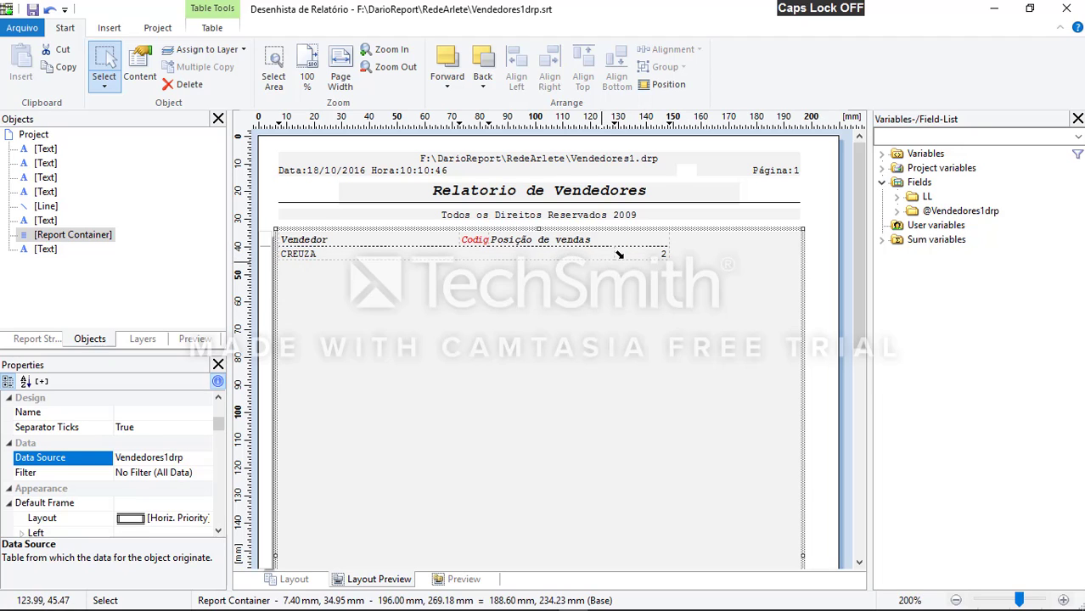
Open the table's data line definition and examine its nome and codigo columns
double_click(548, 261)
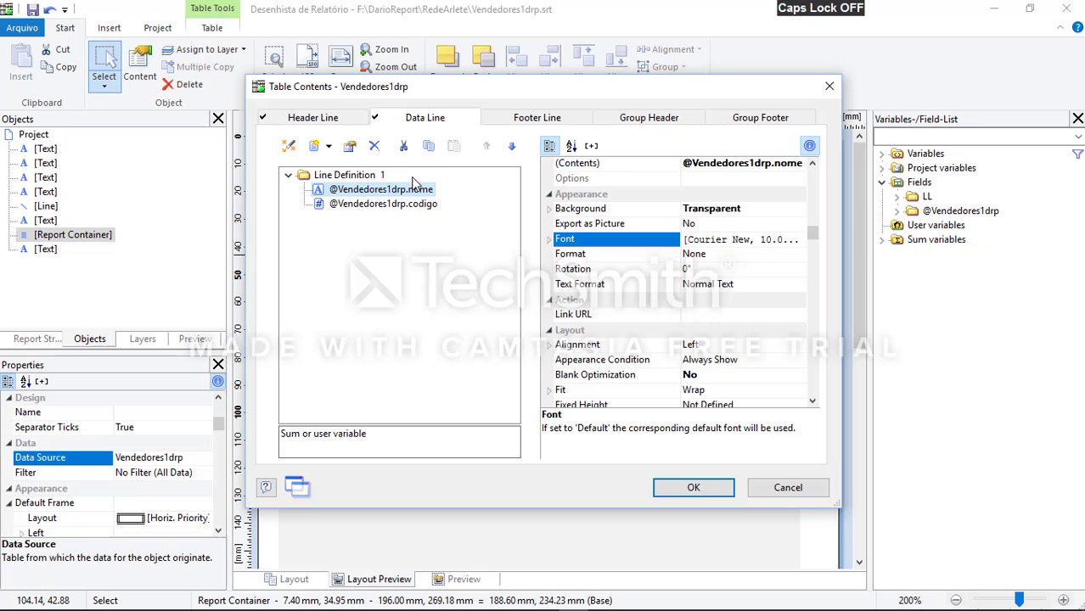
click(413, 207)
click(406, 190)
click(407, 207)
click(405, 191)
click(408, 209)
click(406, 190)
click(408, 207)
click(405, 192)
click(407, 207)
click(406, 193)
click(350, 176)
click(375, 191)
click(312, 149)
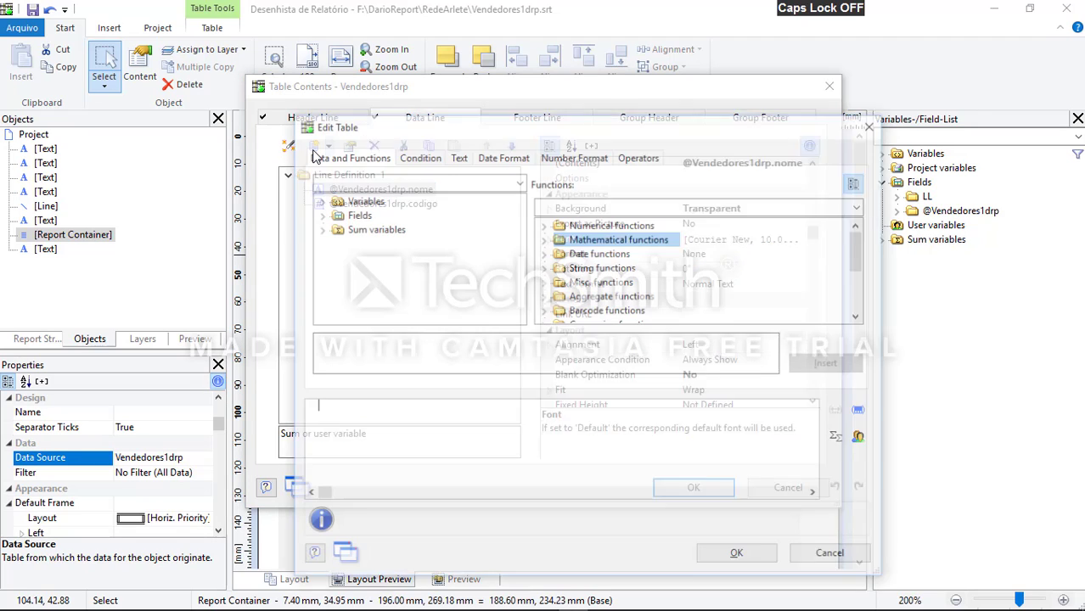
text(")
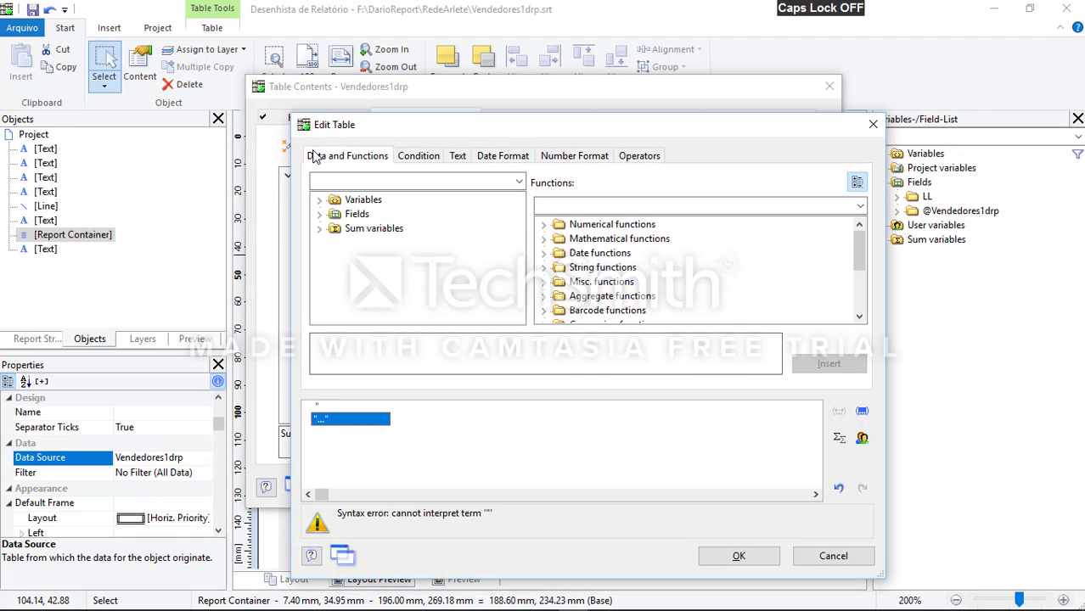
text(")
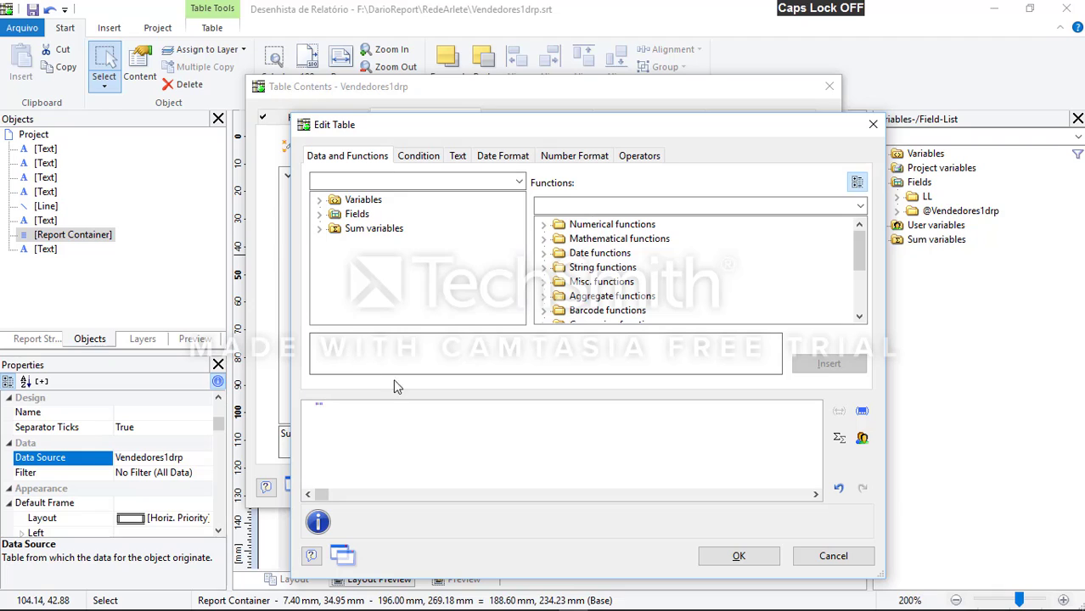
click(737, 558)
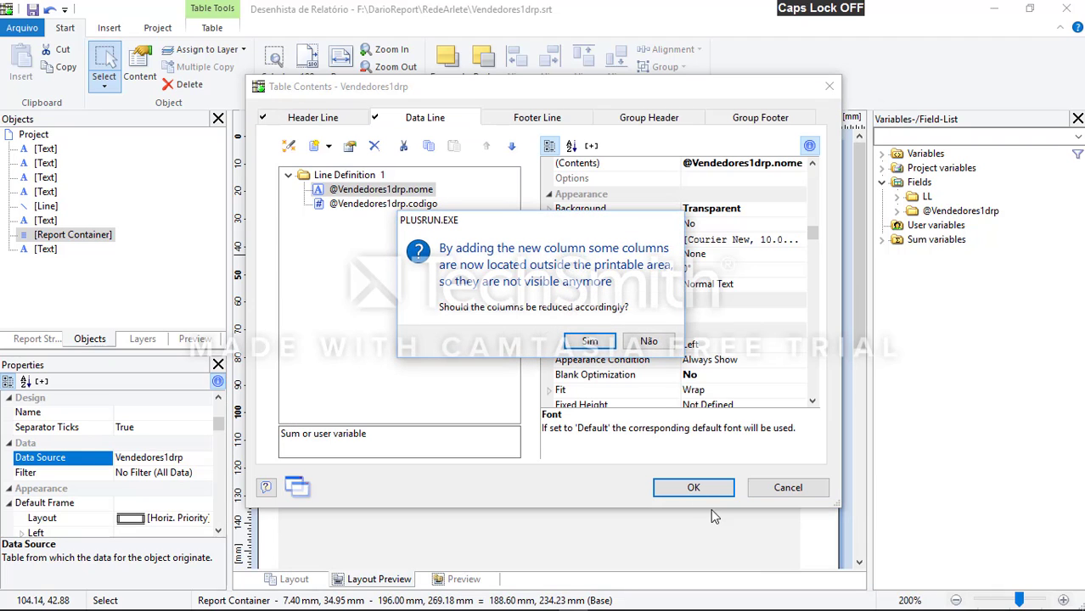
click(592, 342)
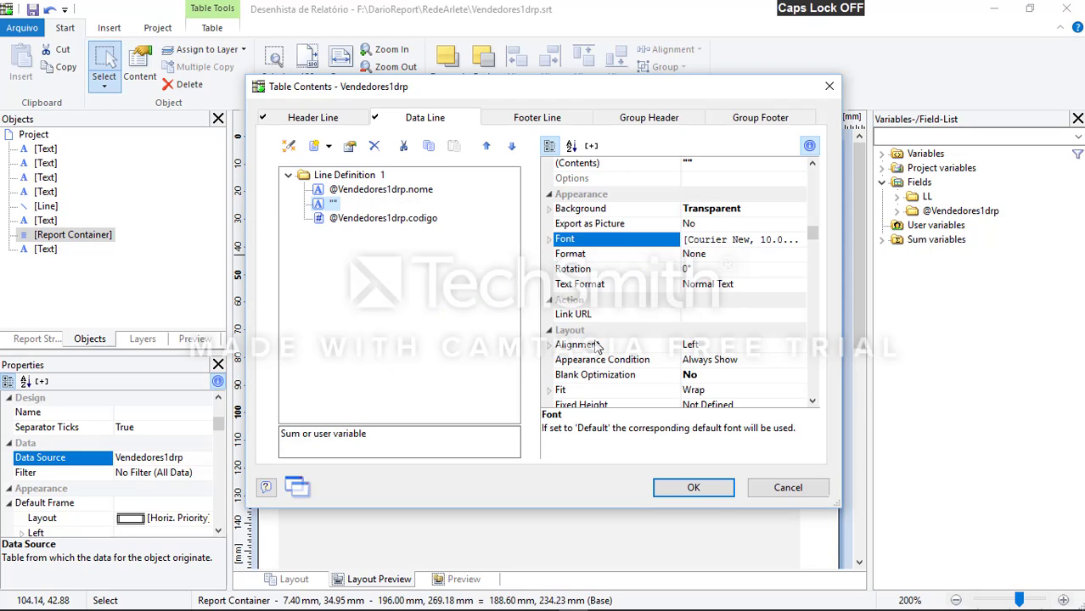
click(331, 191)
click(335, 205)
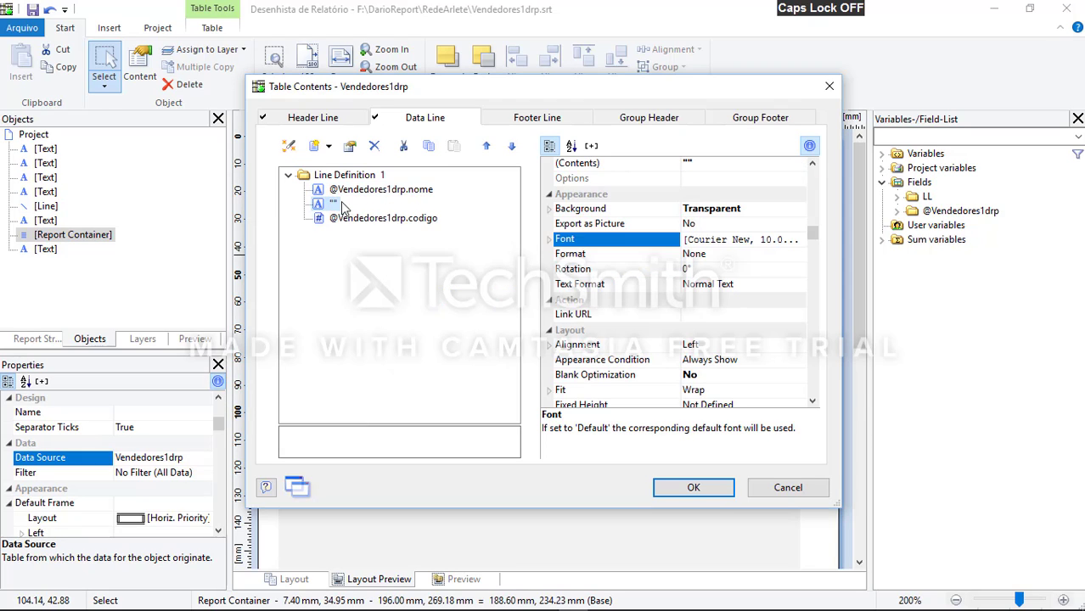
click(512, 148)
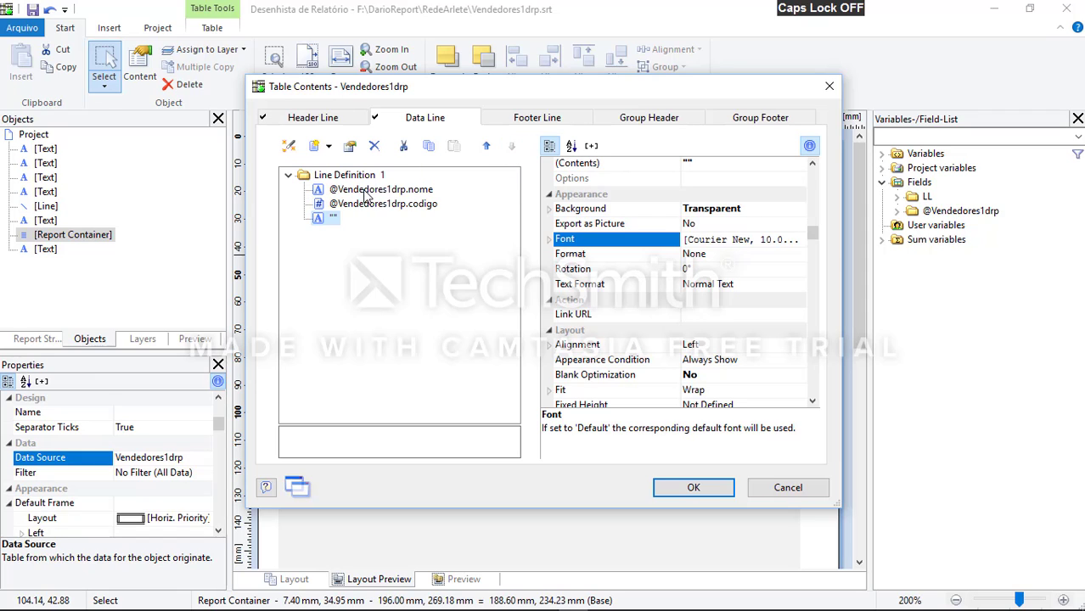
click(339, 122)
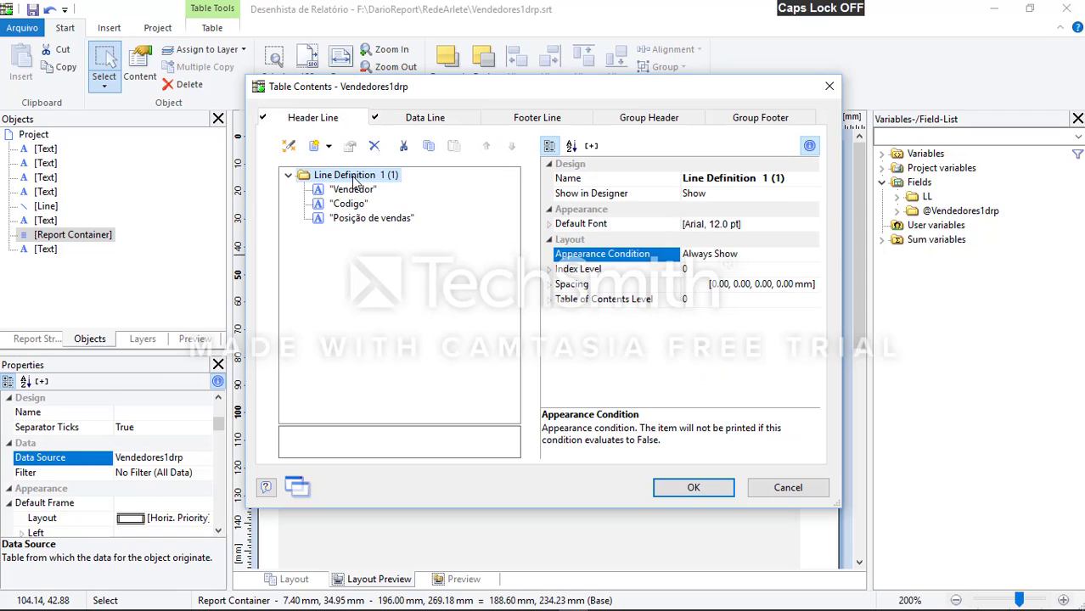
Apply the table contents and narrow the "Posição de vendas" column to about 38 mm, just fitting its title
click(369, 220)
click(393, 124)
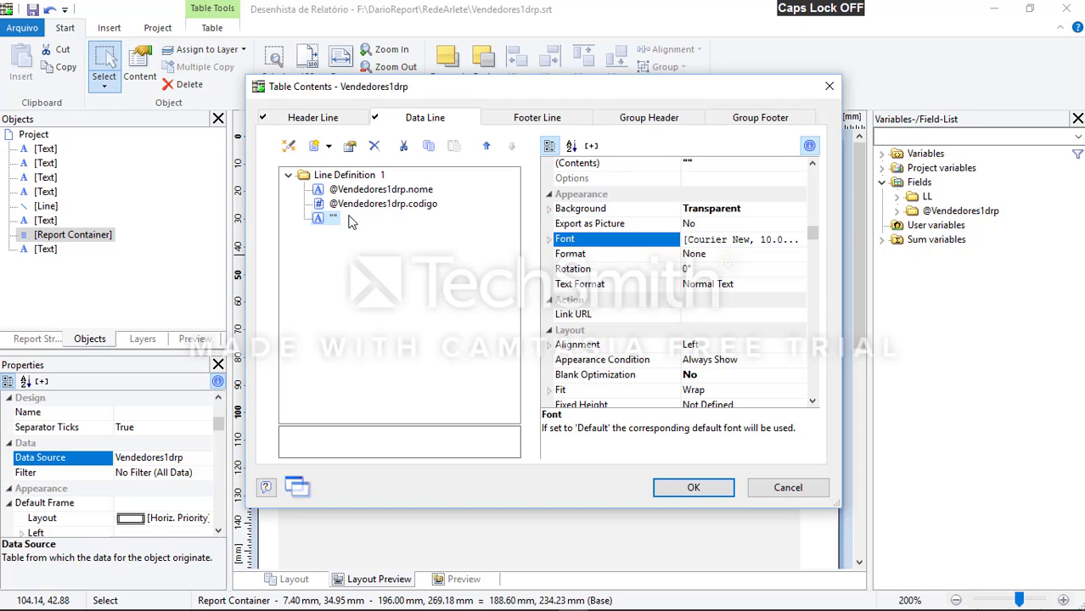
click(342, 120)
click(415, 121)
click(693, 487)
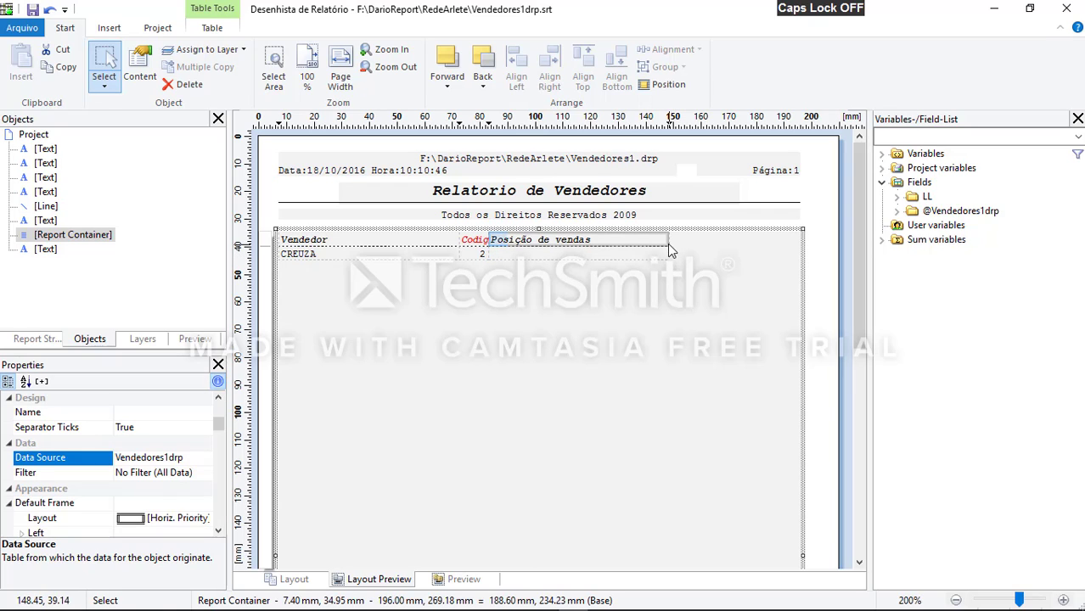
drag(667, 243, 597, 240)
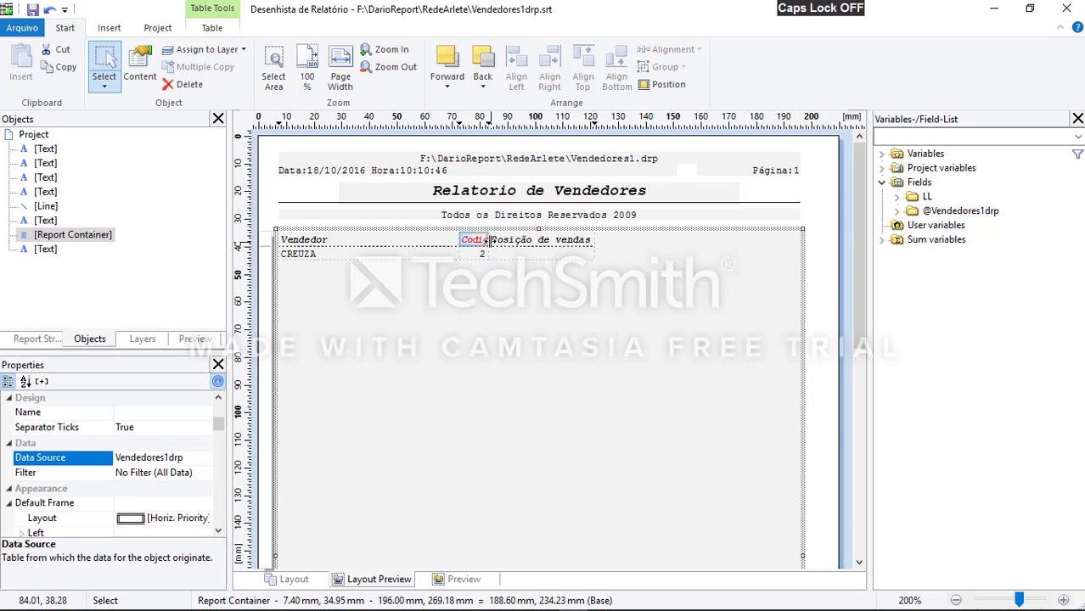
Try widening the "Codigo" column to about 64 mm directly in the layout, and undo the change
drag(489, 240, 636, 244)
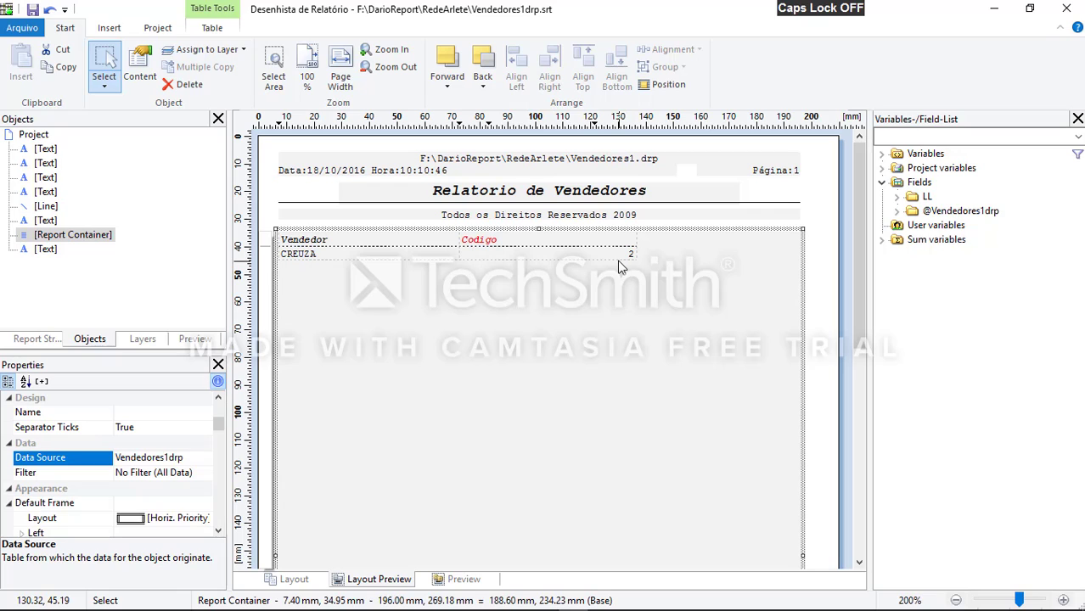
key(ctrl+z)
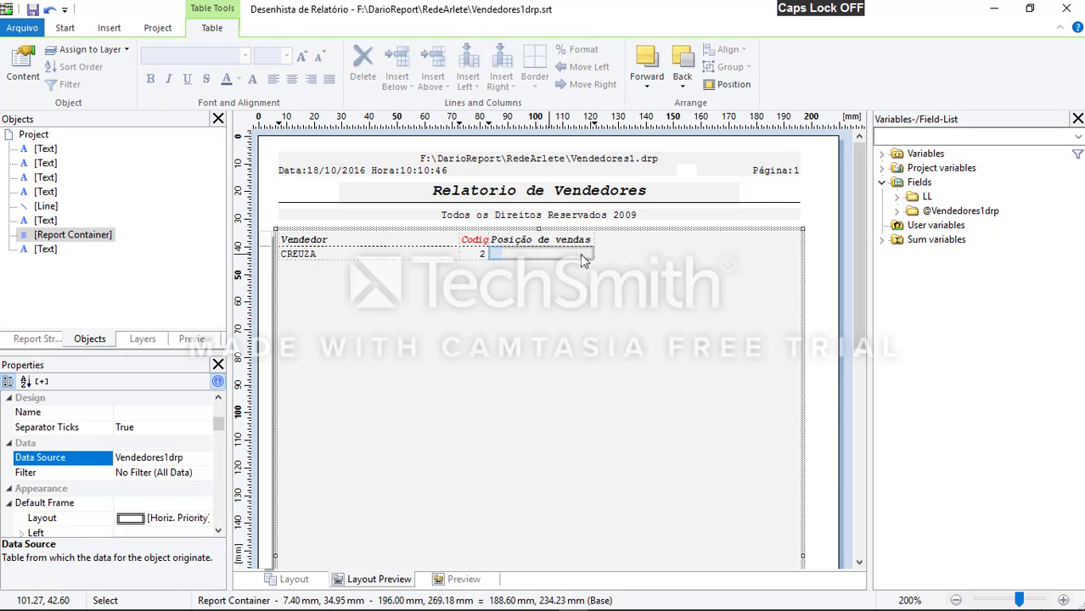
Set the "Codigo" header column's width to 20 mm and apply the table contents
click(482, 245)
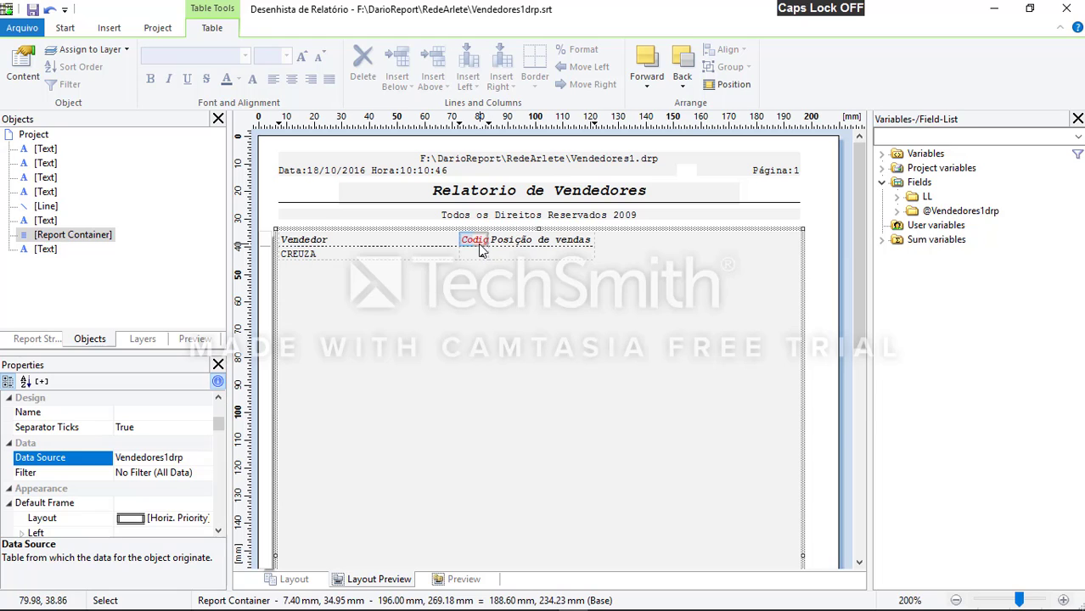
double_click(480, 243)
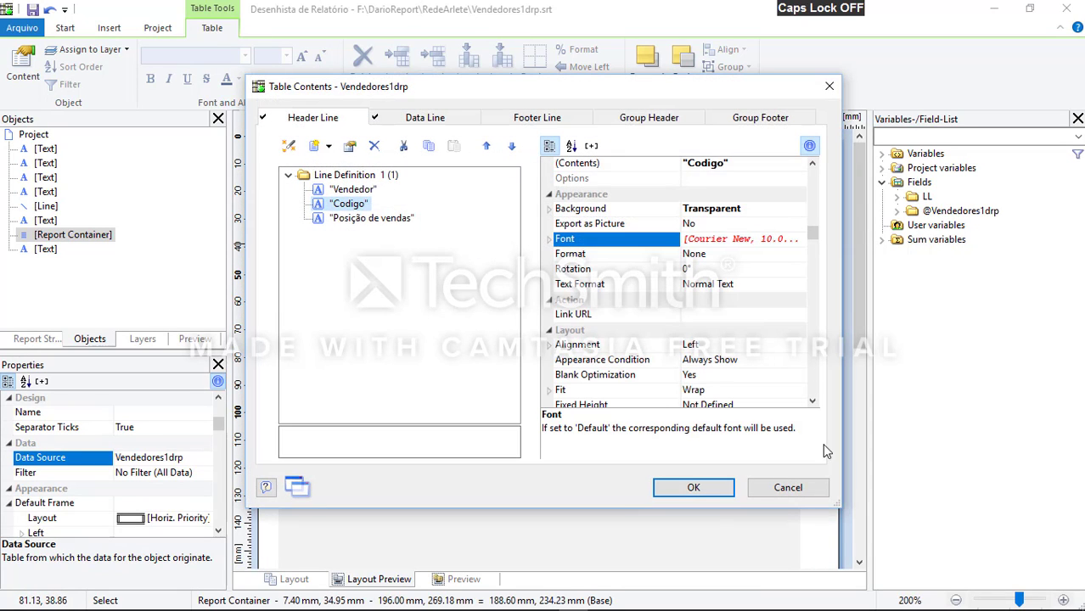
click(814, 402)
click(814, 402)
click(815, 402)
click(815, 401)
click(815, 402)
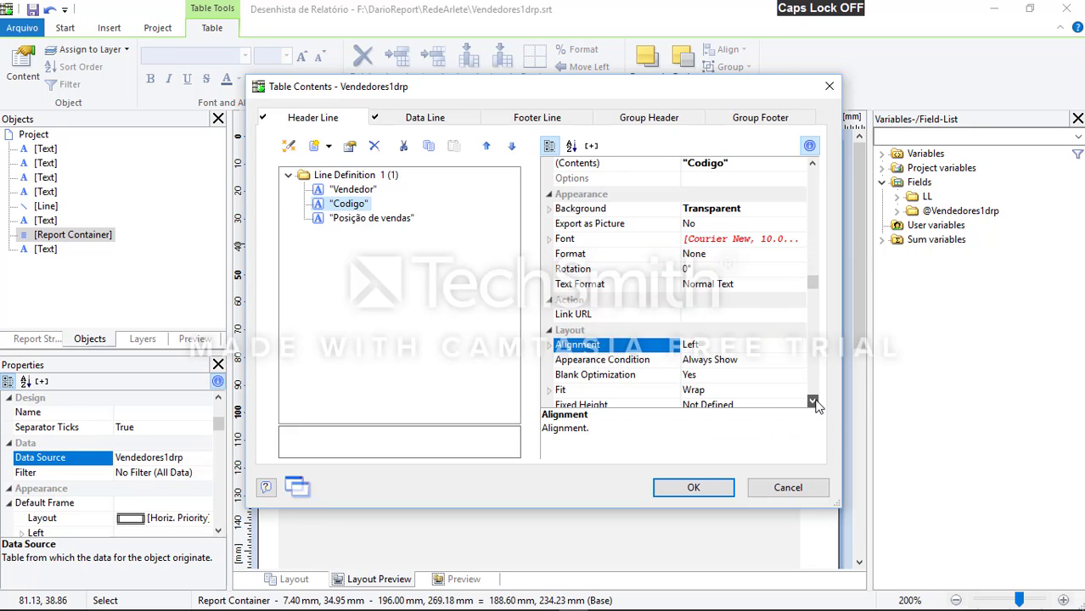
click(815, 402)
click(815, 402)
click(815, 402)
click(815, 402)
click(815, 402)
click(815, 403)
click(815, 402)
click(815, 402)
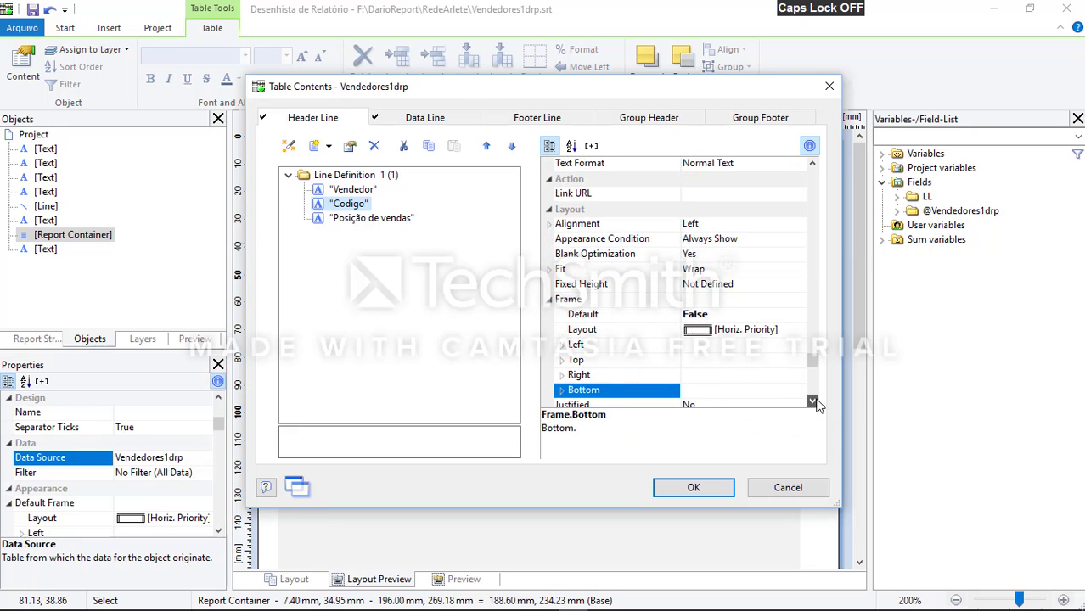
click(815, 402)
click(815, 402)
click(815, 402)
click(815, 402)
click(737, 389)
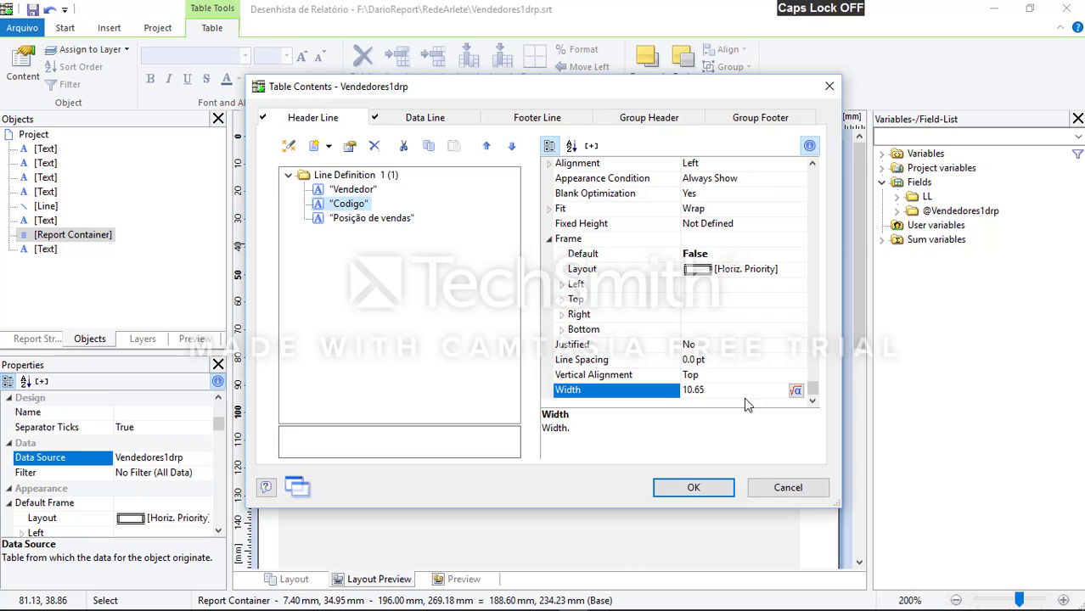
double_click(682, 390)
text(20)
click(694, 488)
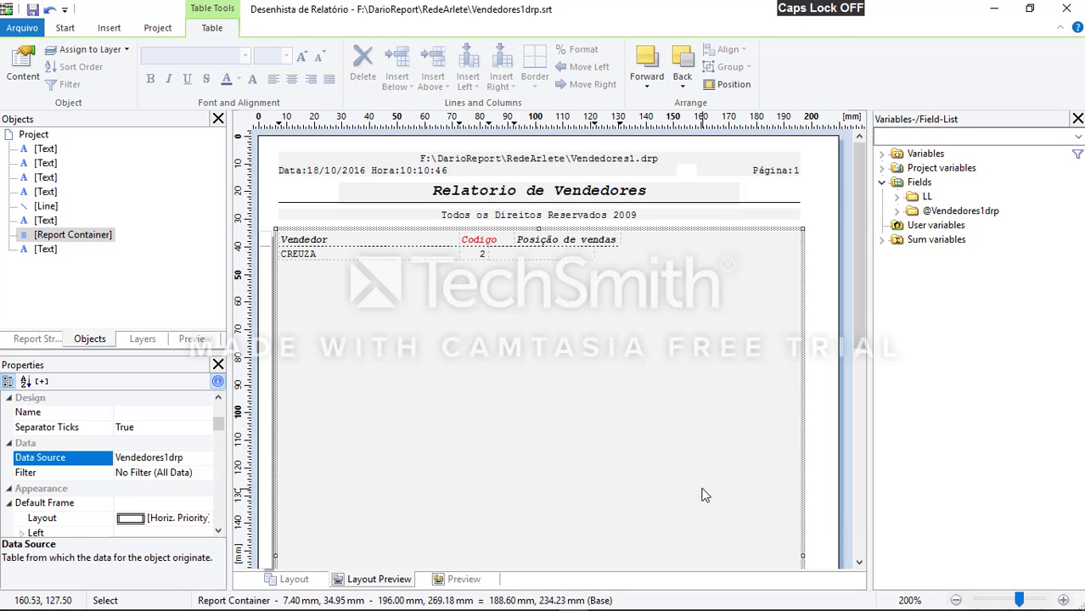
double_click(479, 254)
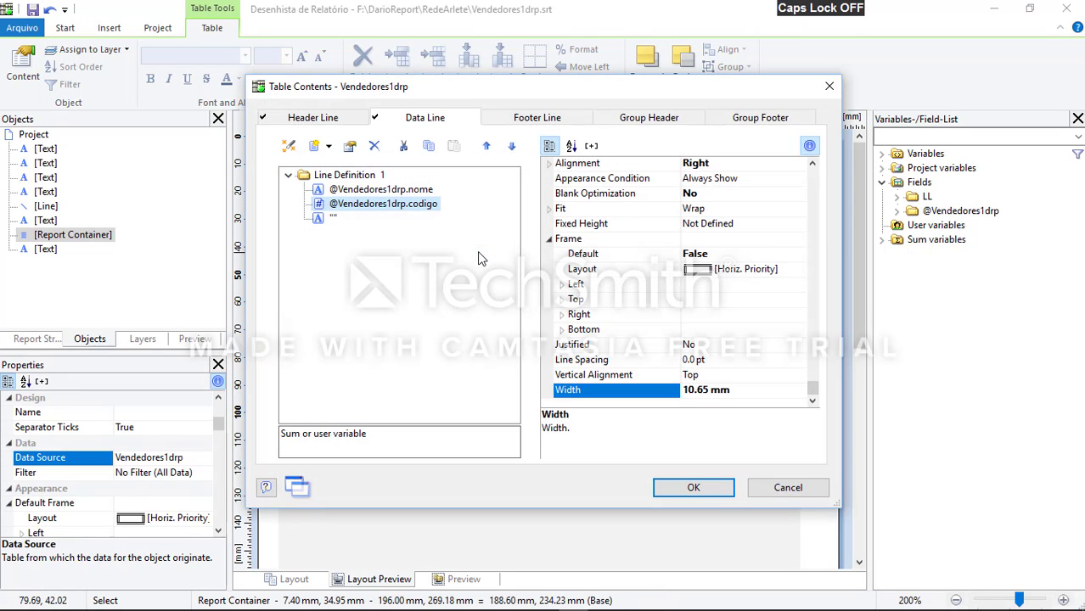
click(743, 391)
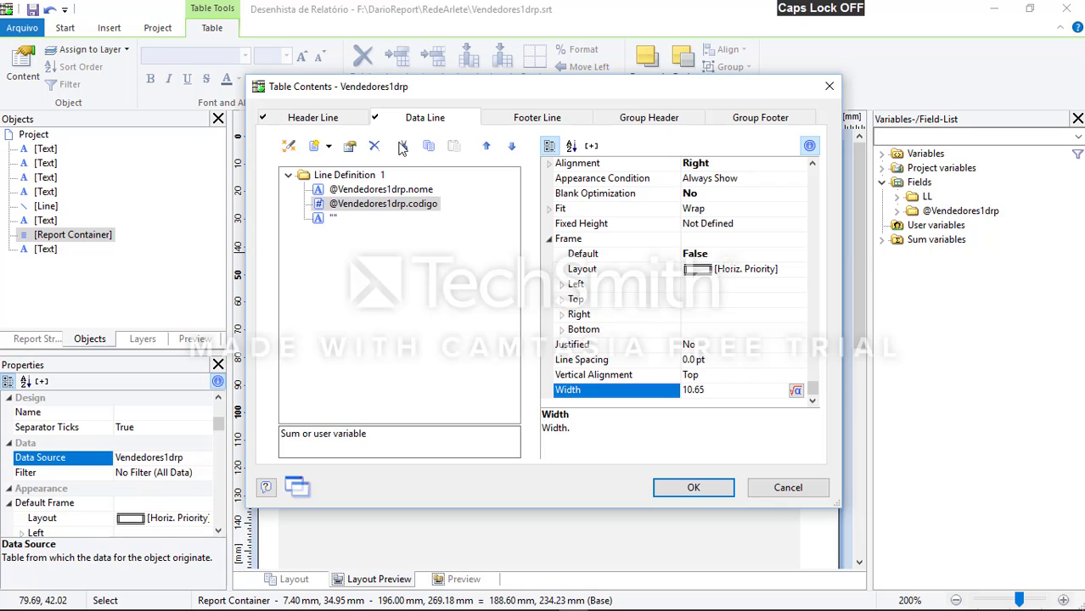
drag(728, 392, 669, 389)
text(20)
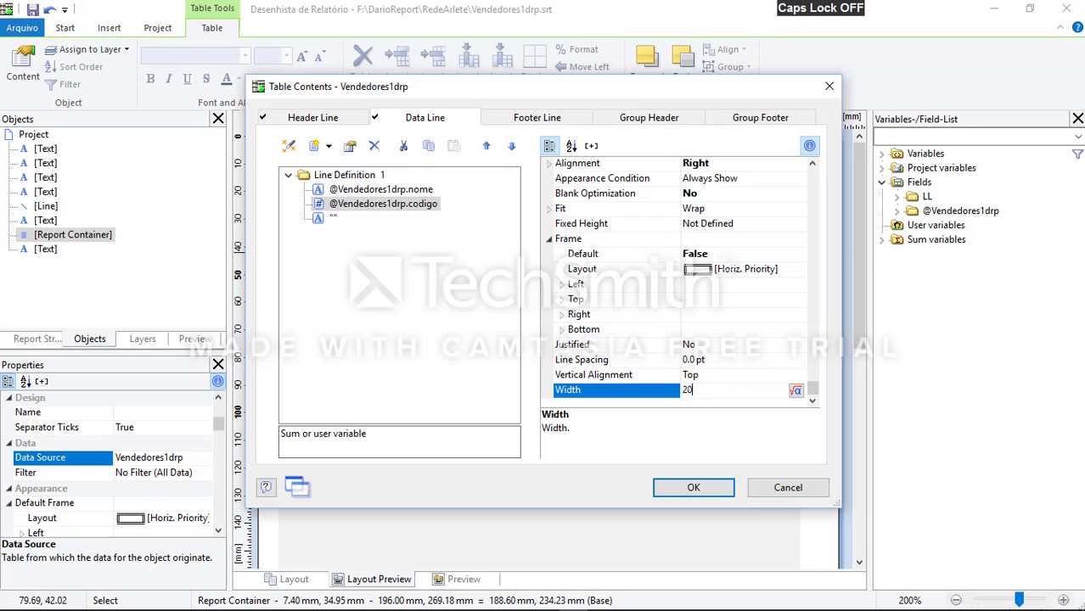
click(692, 488)
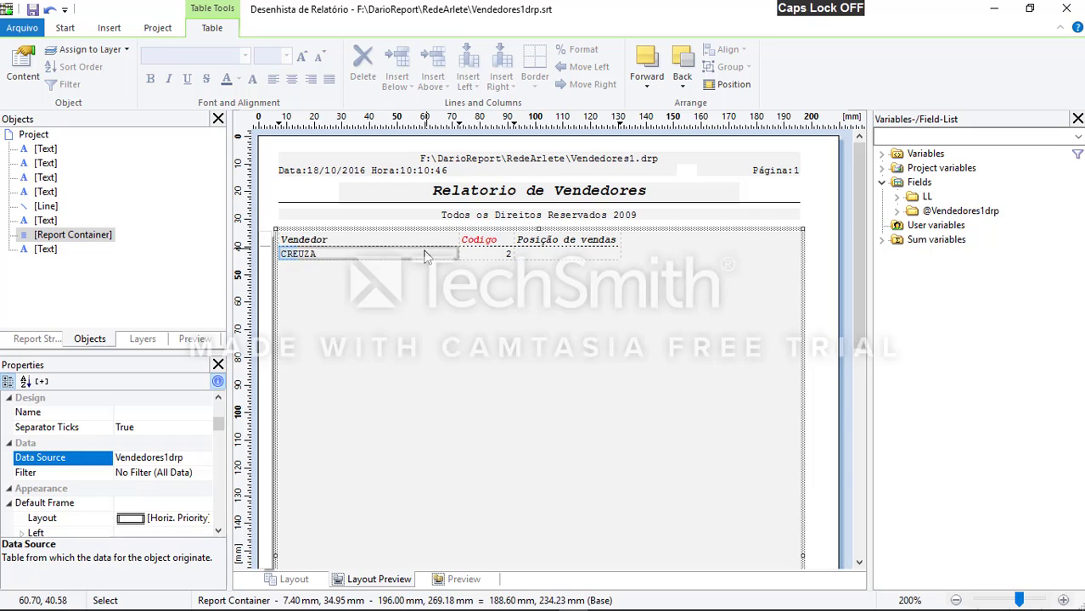
Try widening the "Vendedor" column to about 95 mm directly in the layout, and undo the change
drag(460, 245, 543, 245)
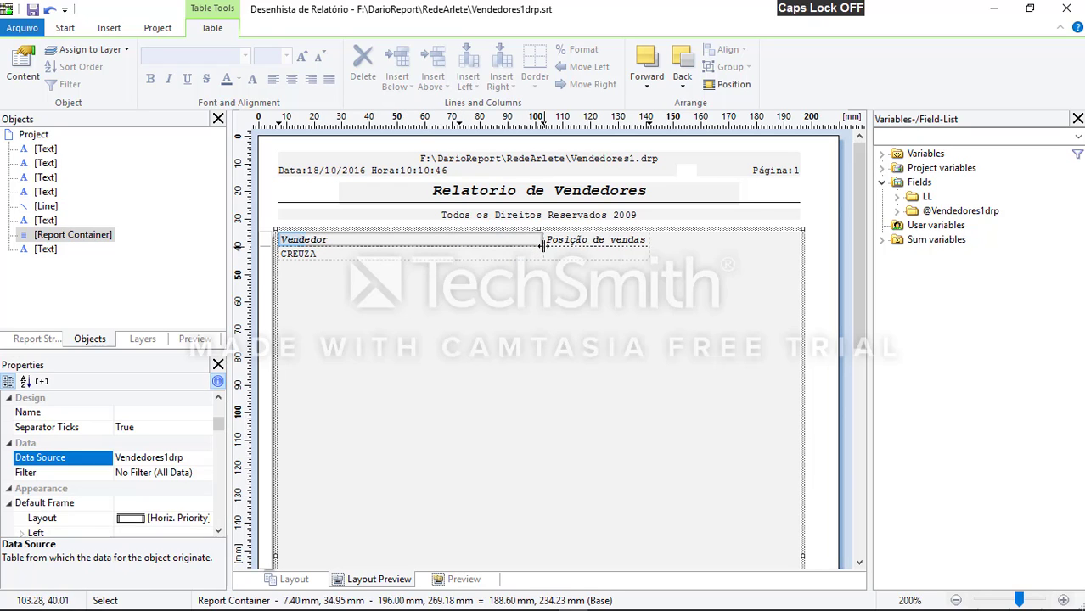
key(ctrl+z)
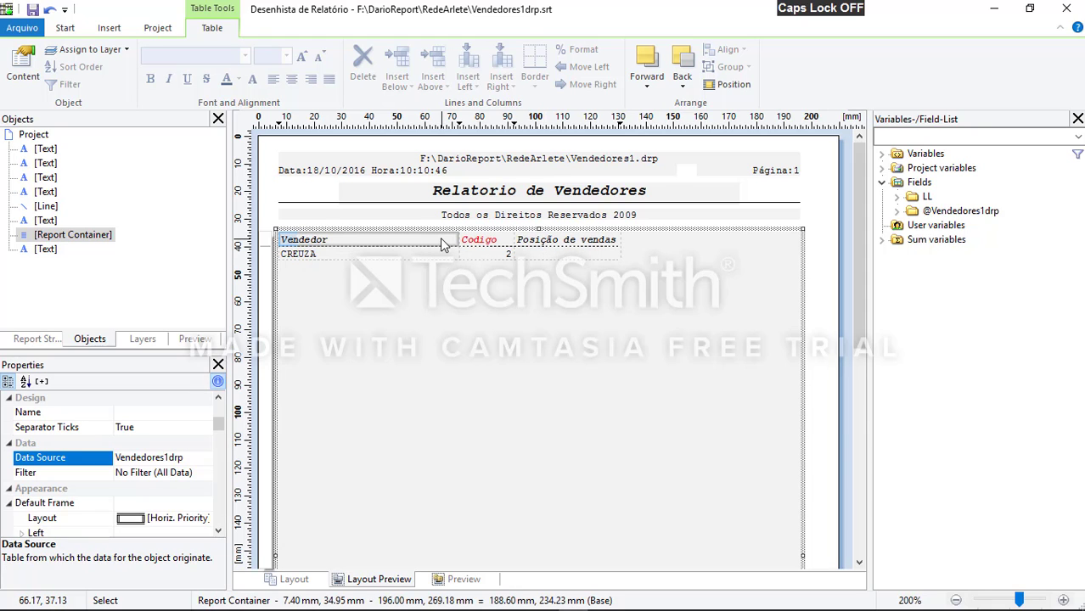
Set the "Vendedor" header column's width to 90 mm in the table contents
double_click(440, 241)
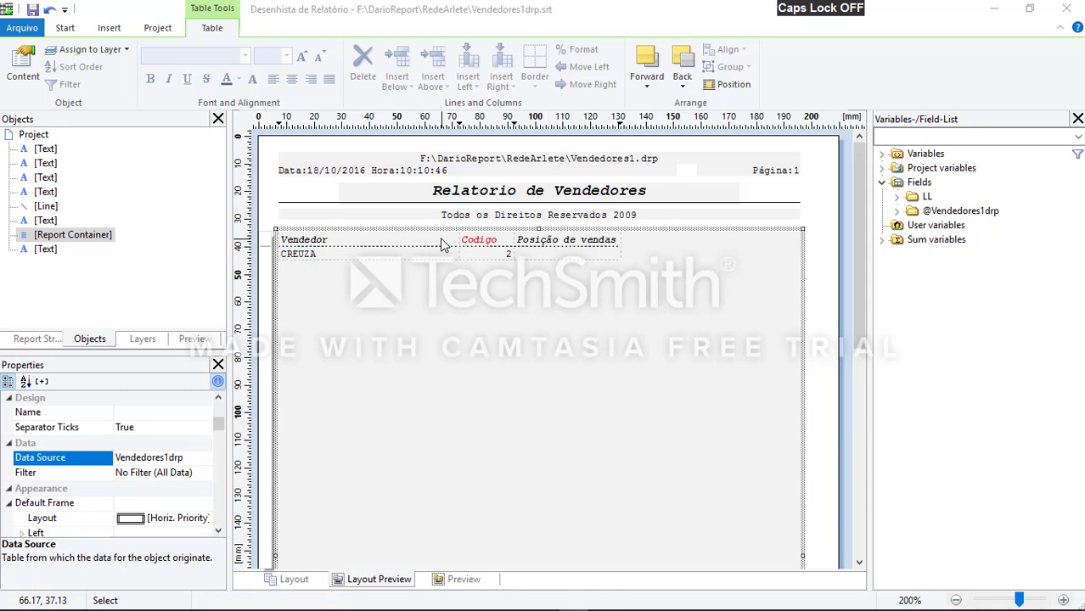
double_click(720, 389)
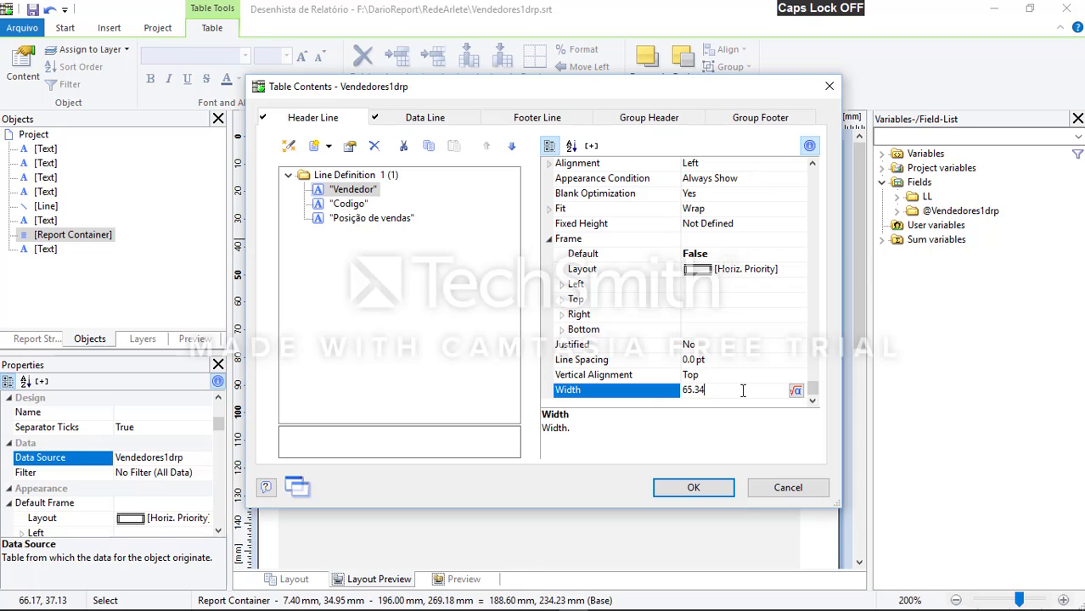
text(90)
click(407, 118)
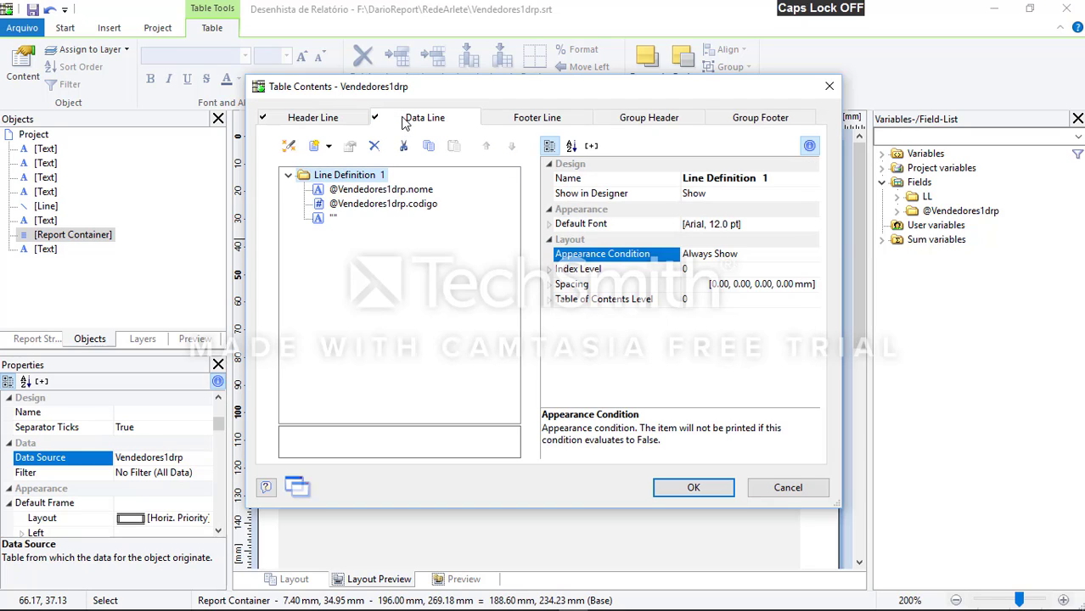
click(315, 116)
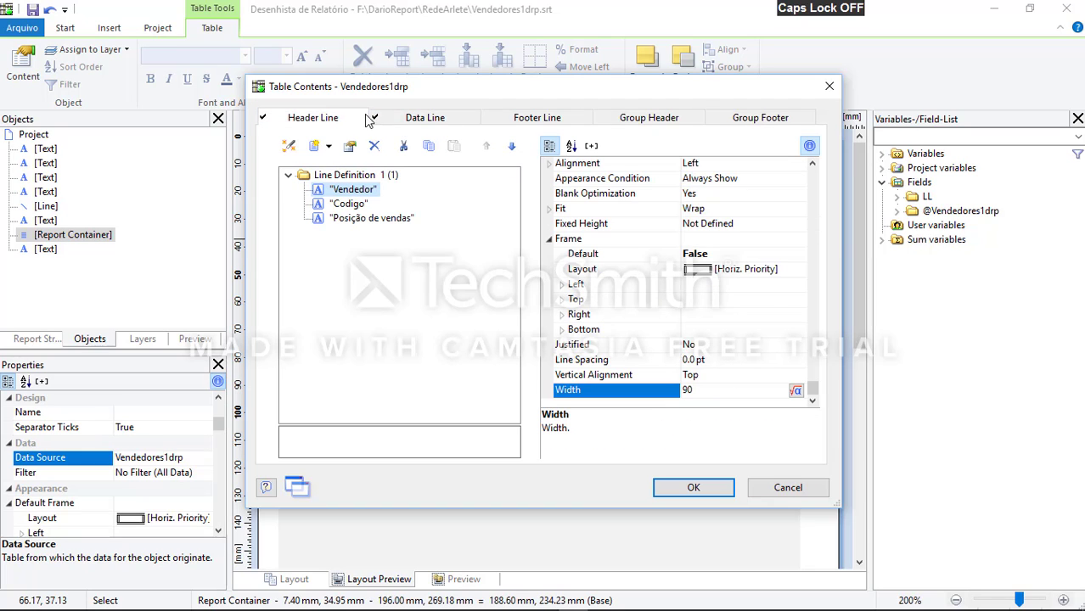
click(420, 117)
click(411, 190)
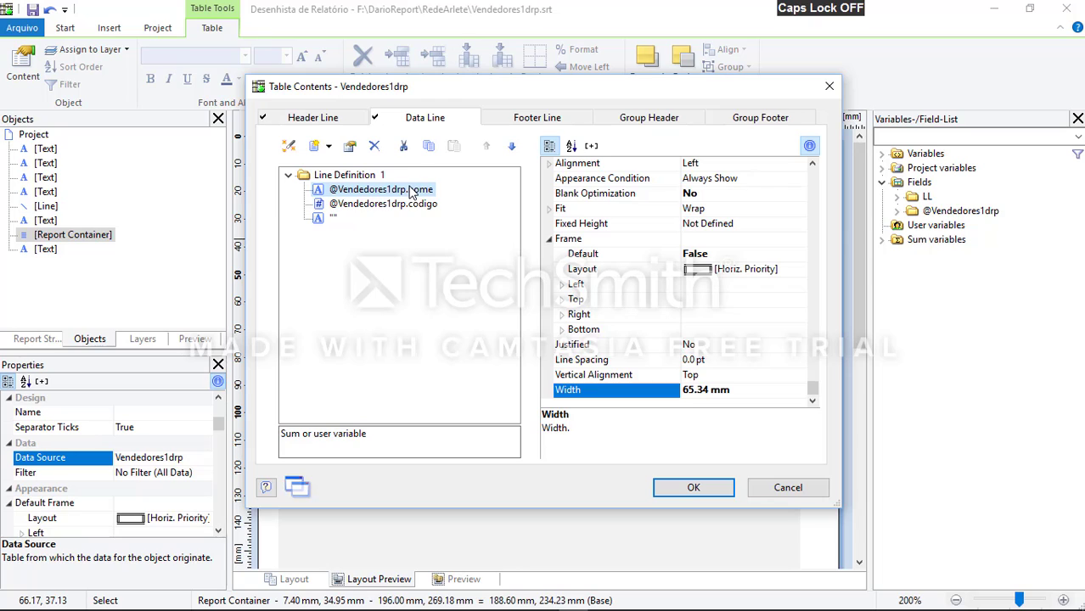
click(754, 392)
drag(754, 392, 681, 387)
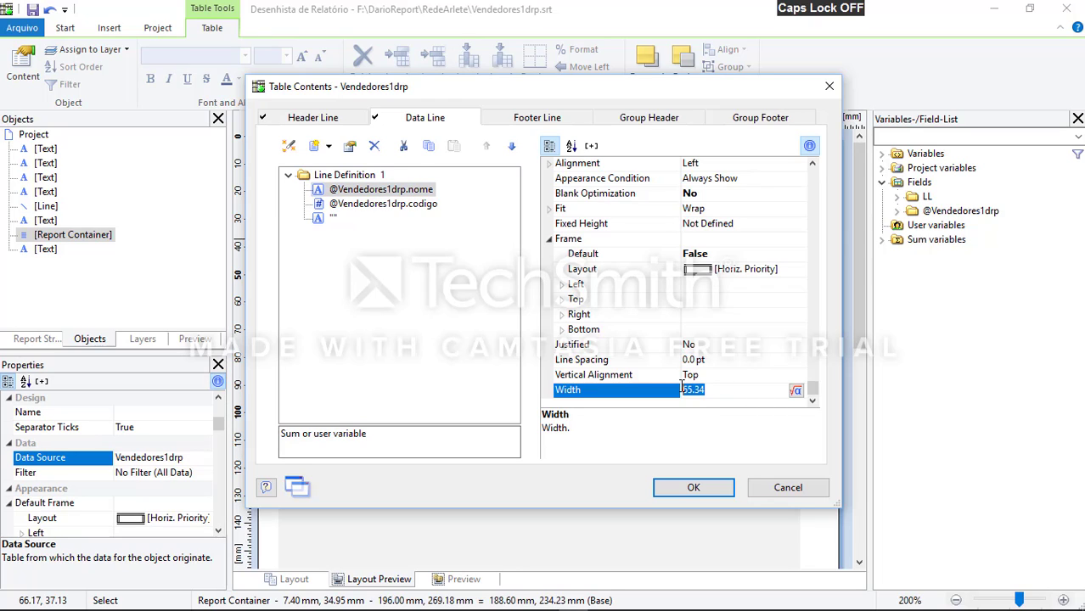
text(90)
click(691, 487)
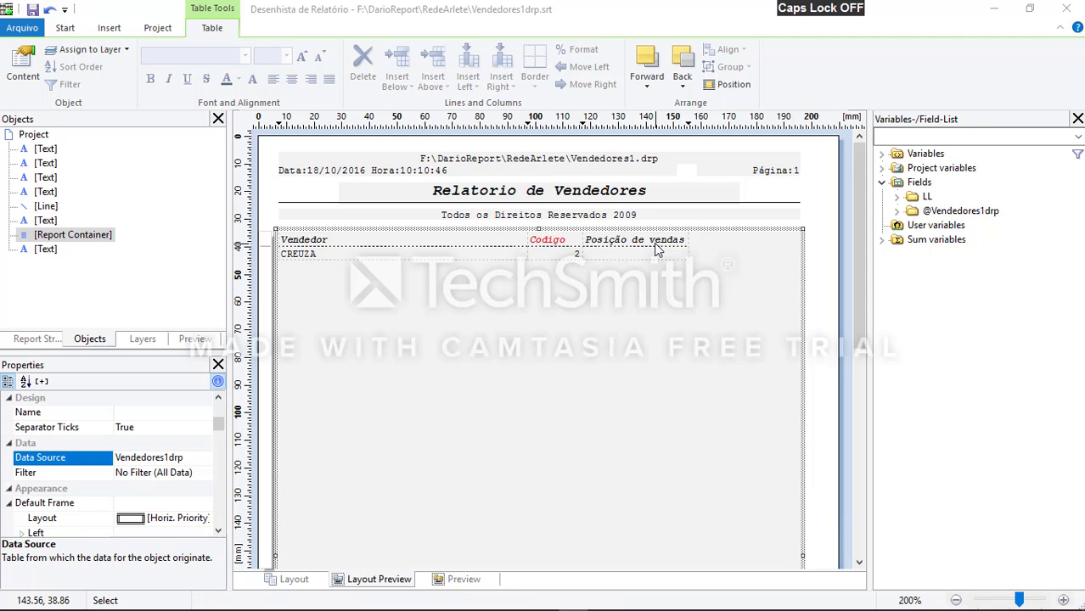
Give the "Vendedor", "Codigo" and "Posição de vendas" header columns an outline frame with a dash-dot line
click(368, 190)
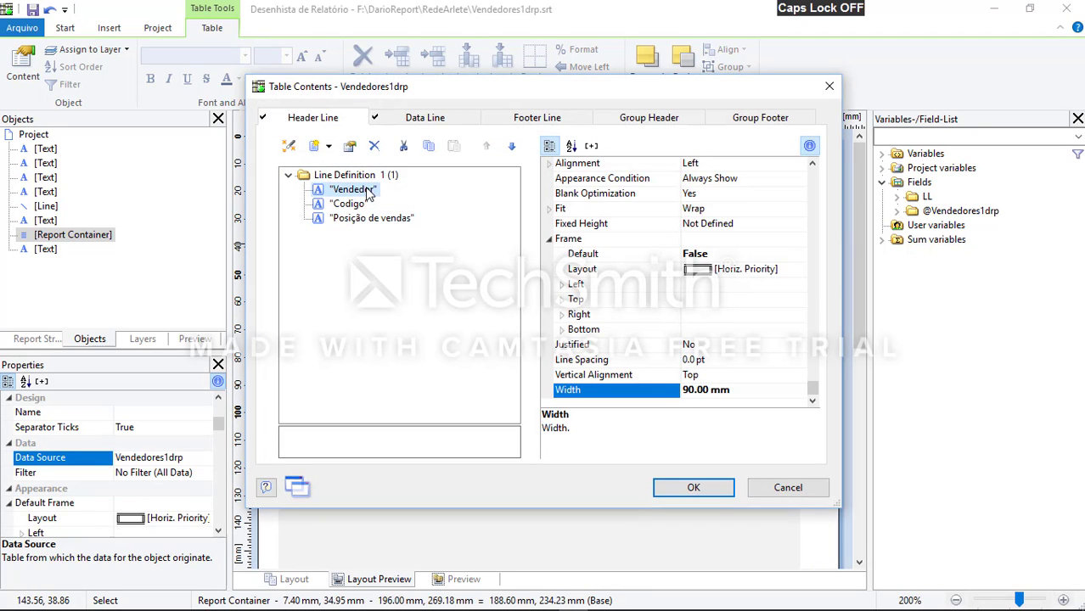
shift+click(369, 219)
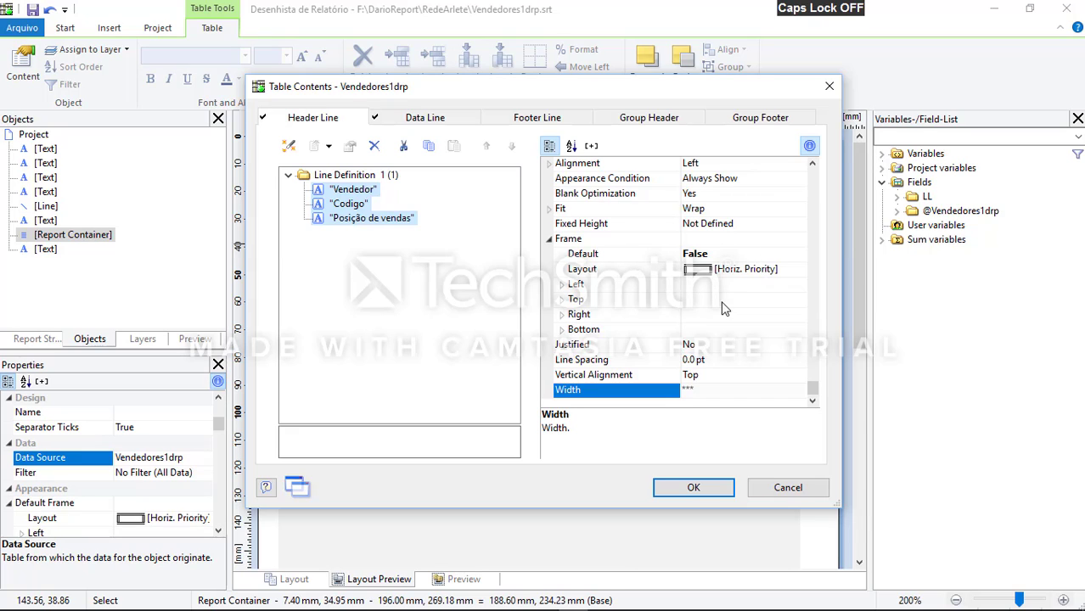
click(760, 243)
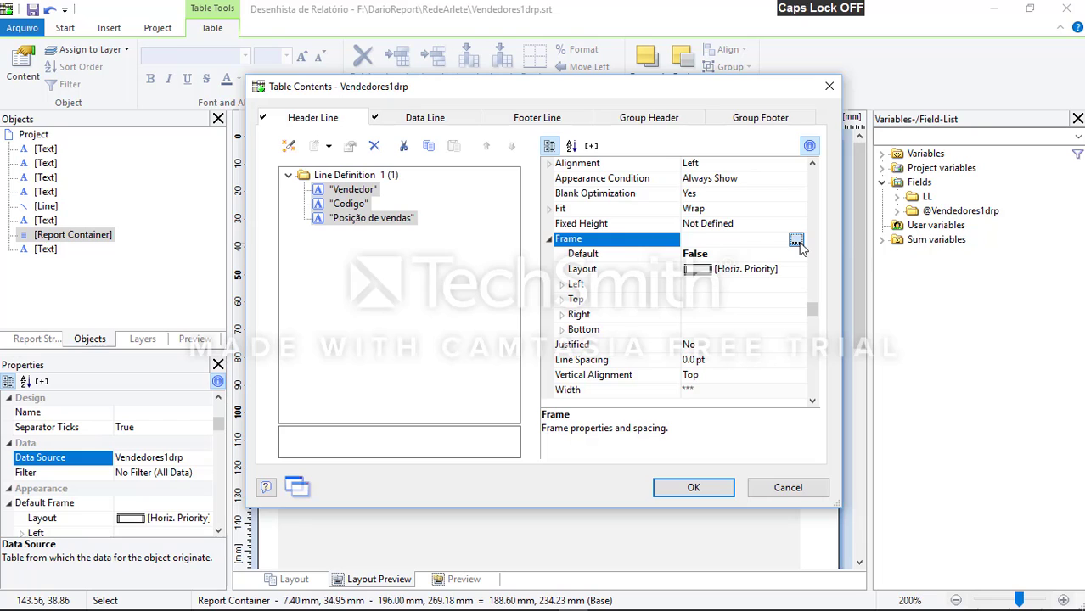
click(796, 242)
click(675, 270)
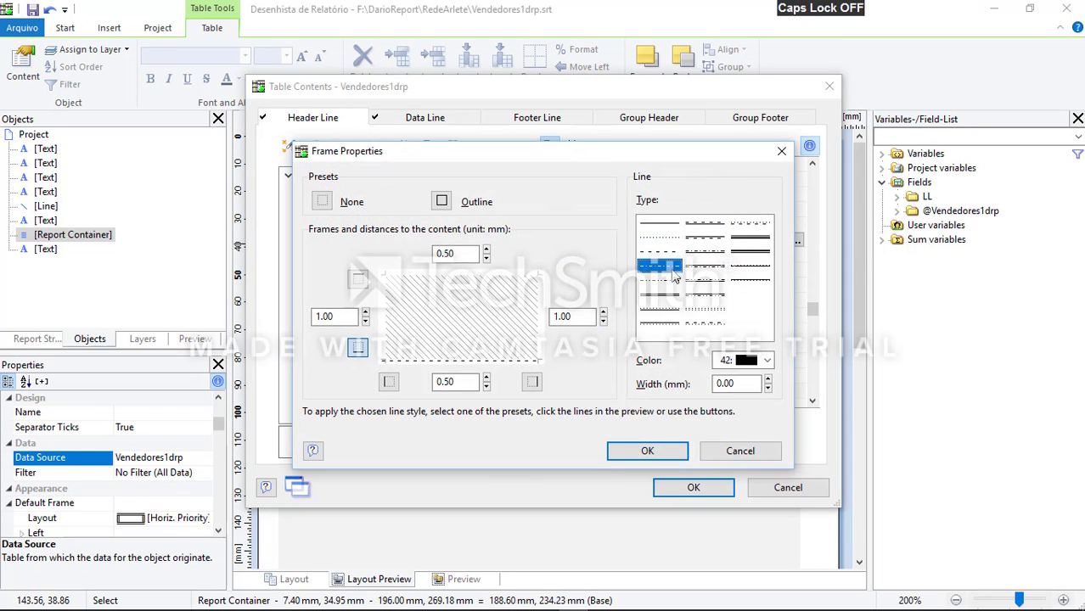
click(676, 285)
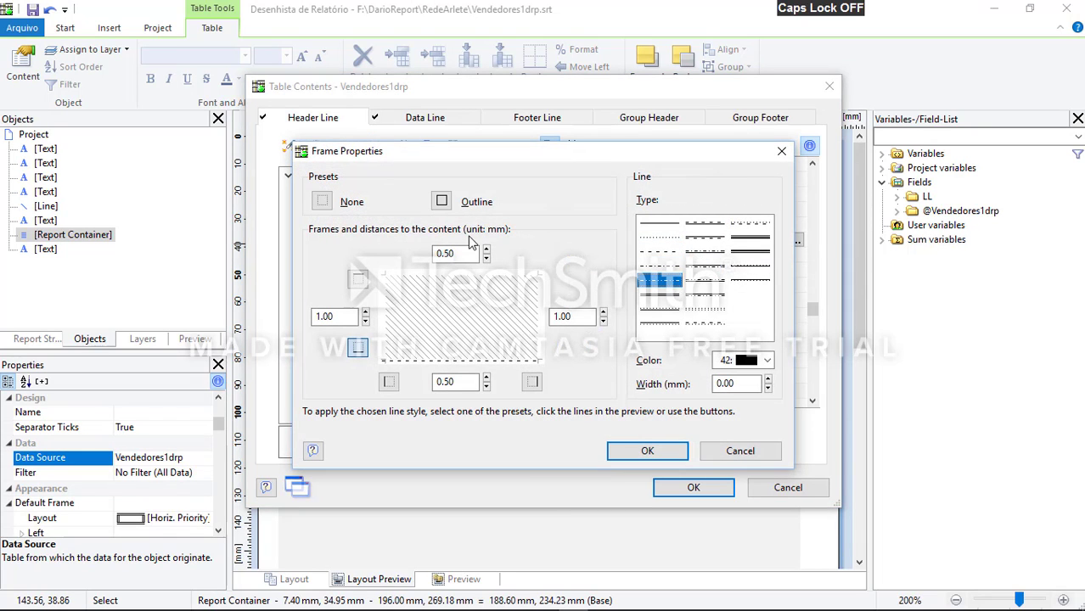
click(441, 201)
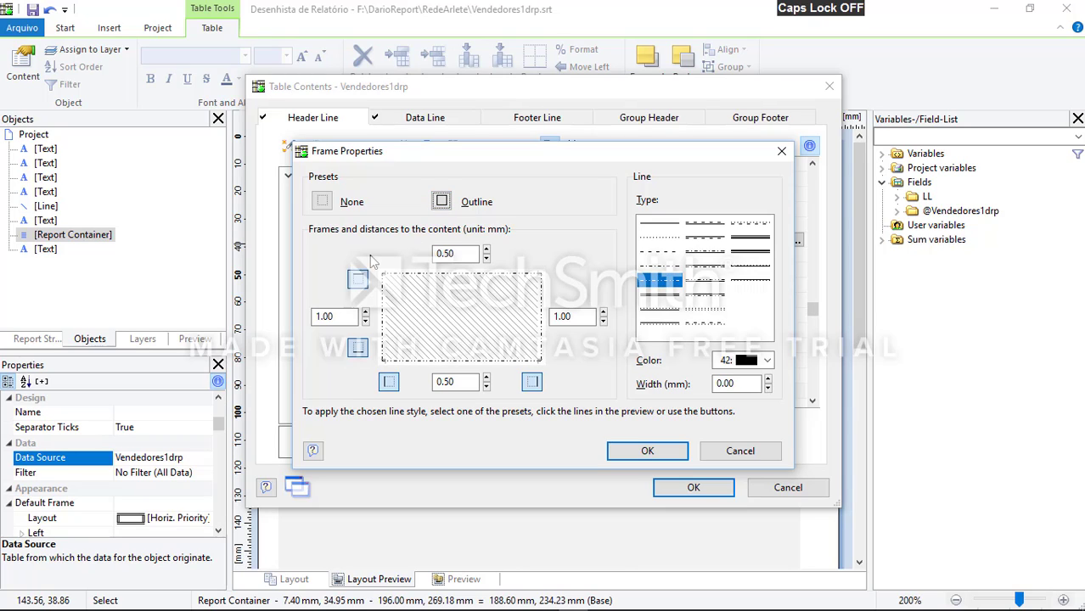
Try switching the header columns' individual top, bottom, left and right frame lines on and off
click(354, 280)
click(356, 281)
click(355, 347)
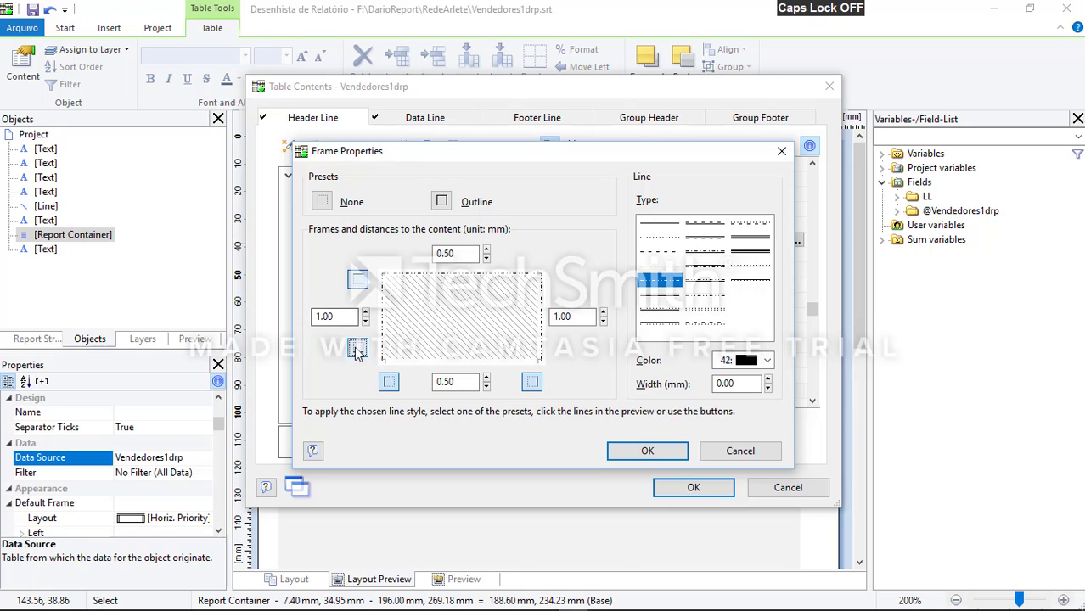
click(357, 279)
click(389, 382)
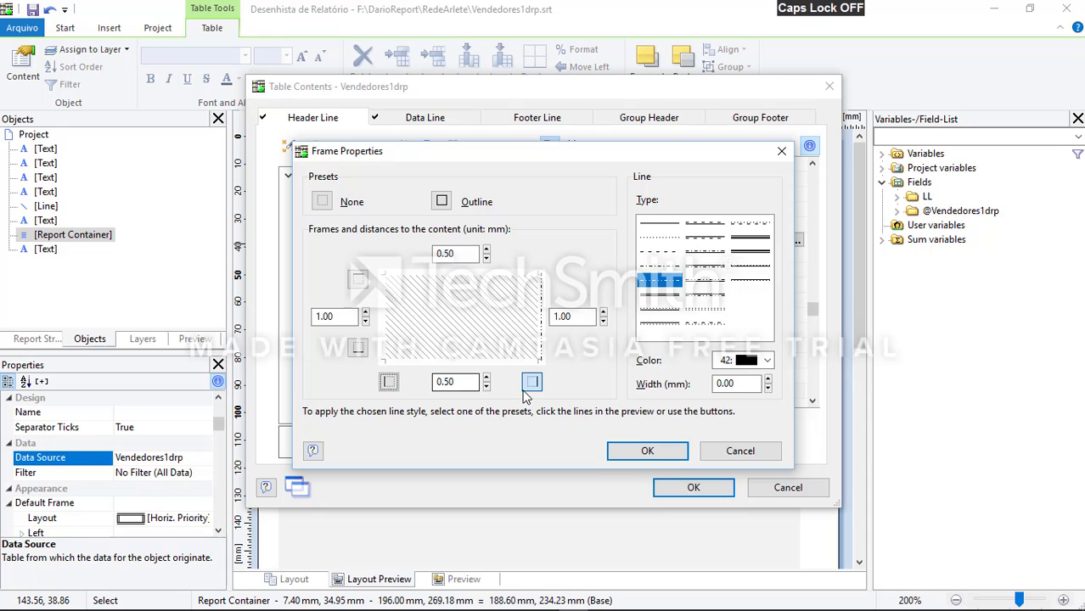
click(530, 383)
click(388, 381)
click(358, 280)
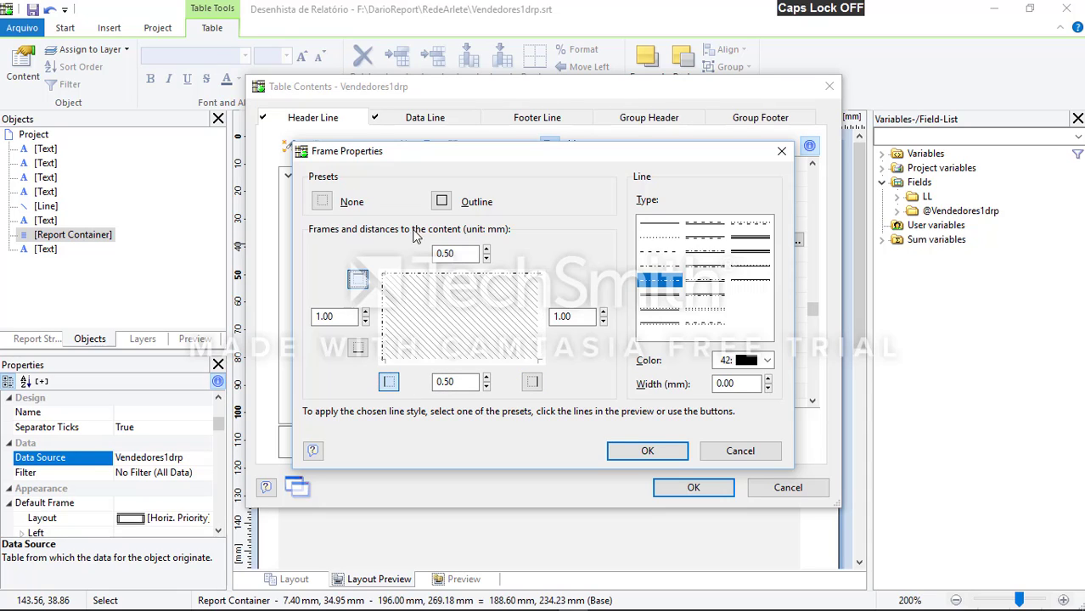
Apply the Outline preset to all four edges of the header columns' frame and confirm the frame properties
click(442, 201)
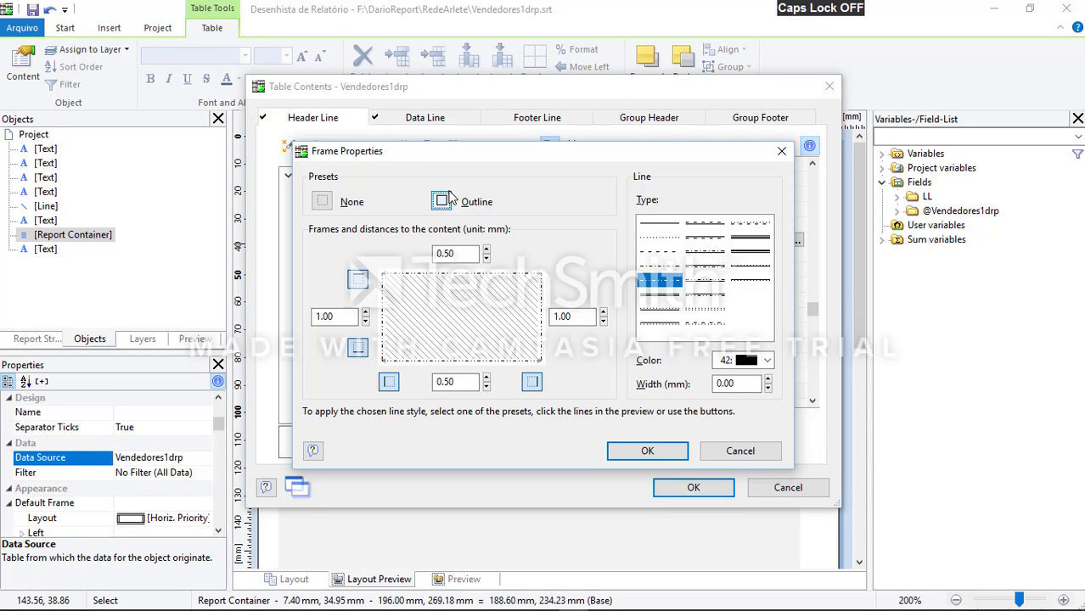
click(649, 454)
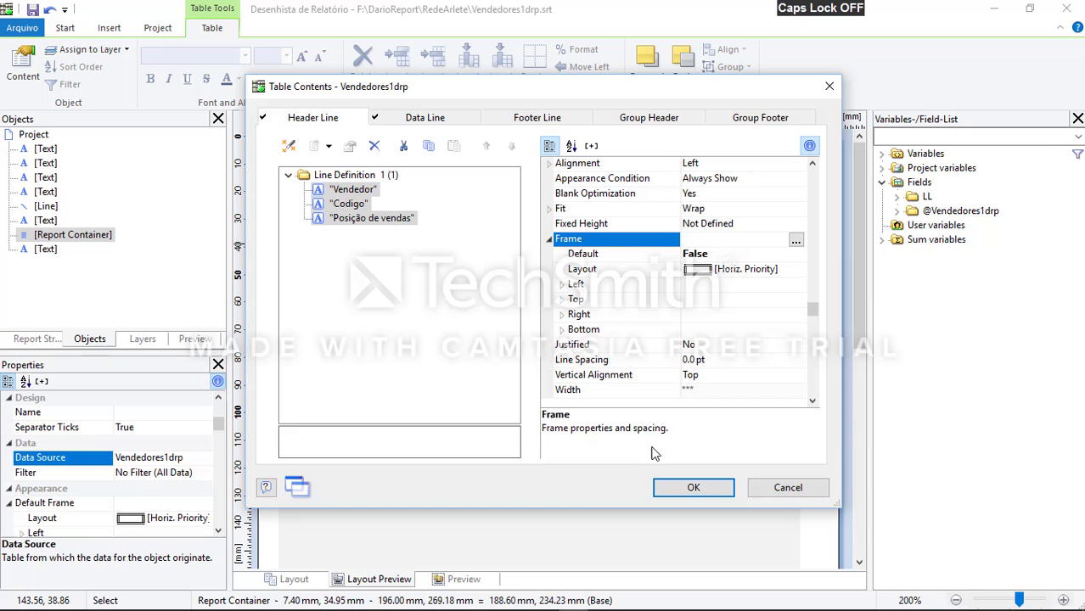
Apply the header line contents, and give all three data line columns an outline frame with a dash-dot line
click(687, 486)
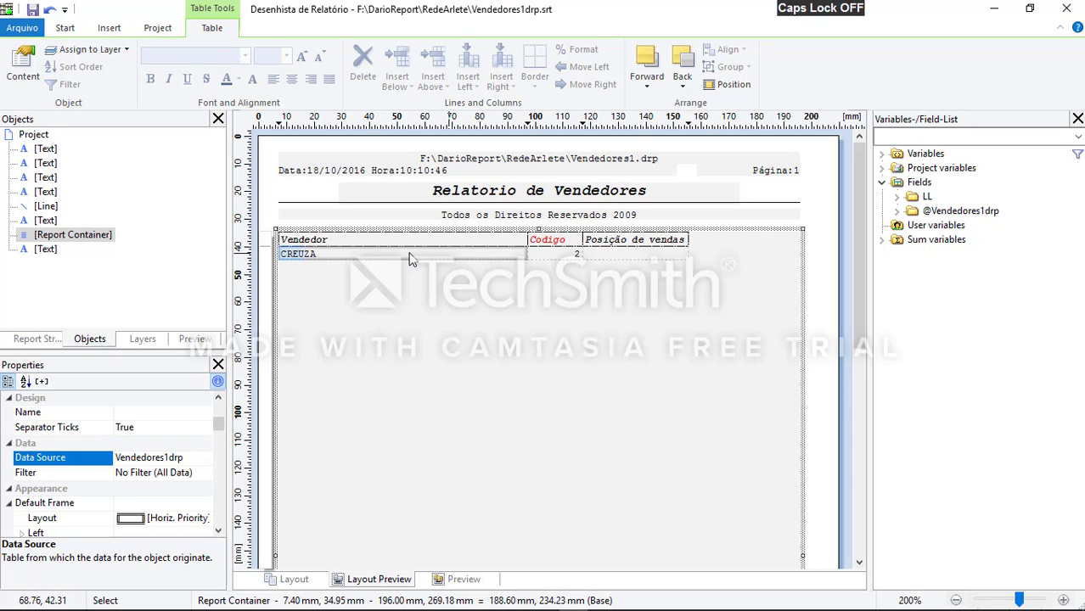
double_click(495, 255)
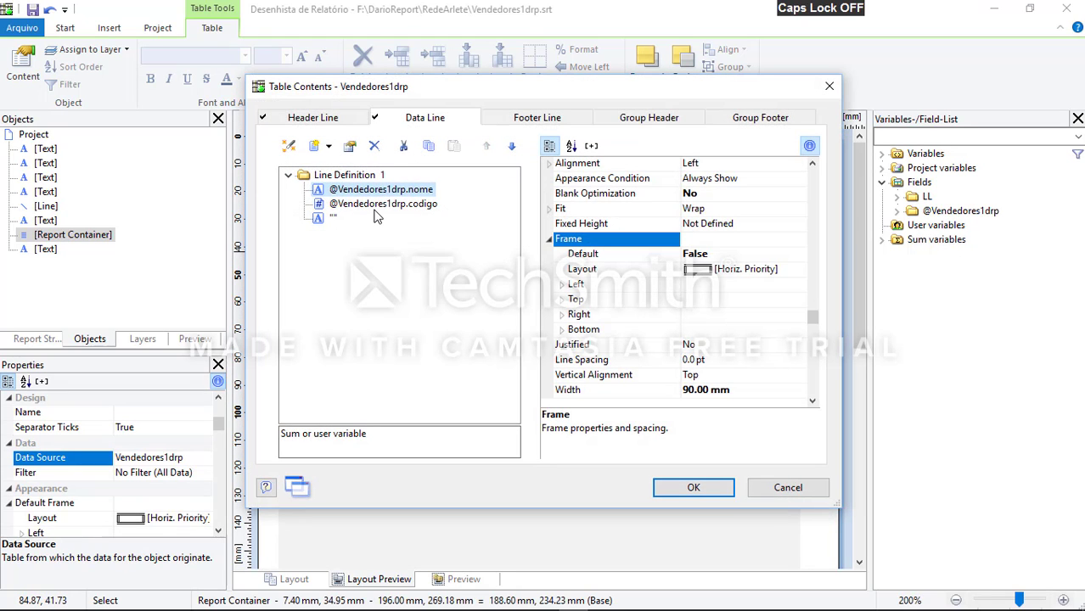
click(368, 205)
click(368, 192)
click(386, 205)
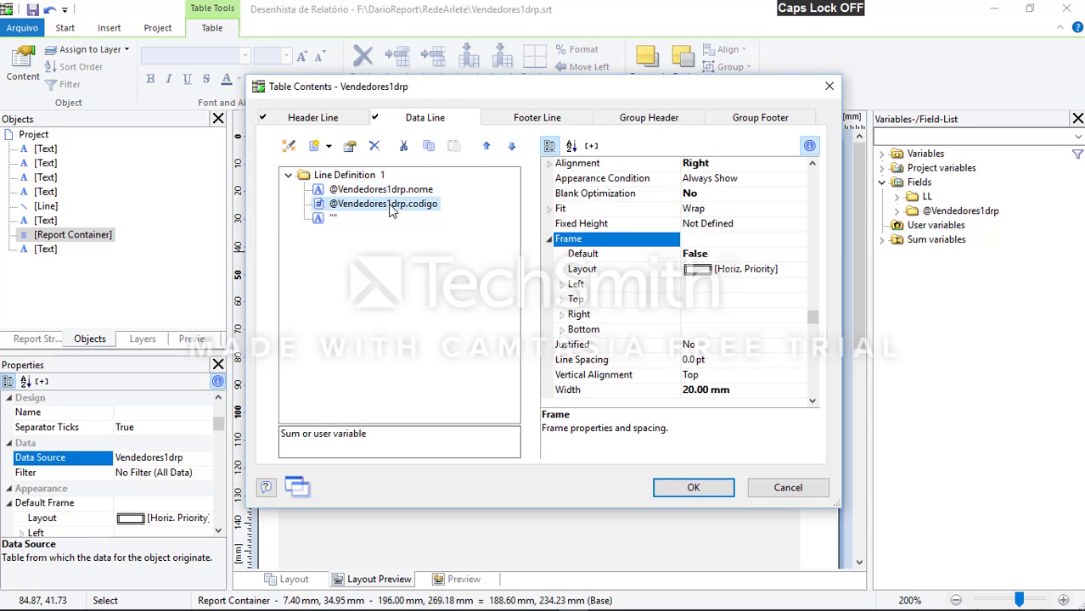
click(379, 194)
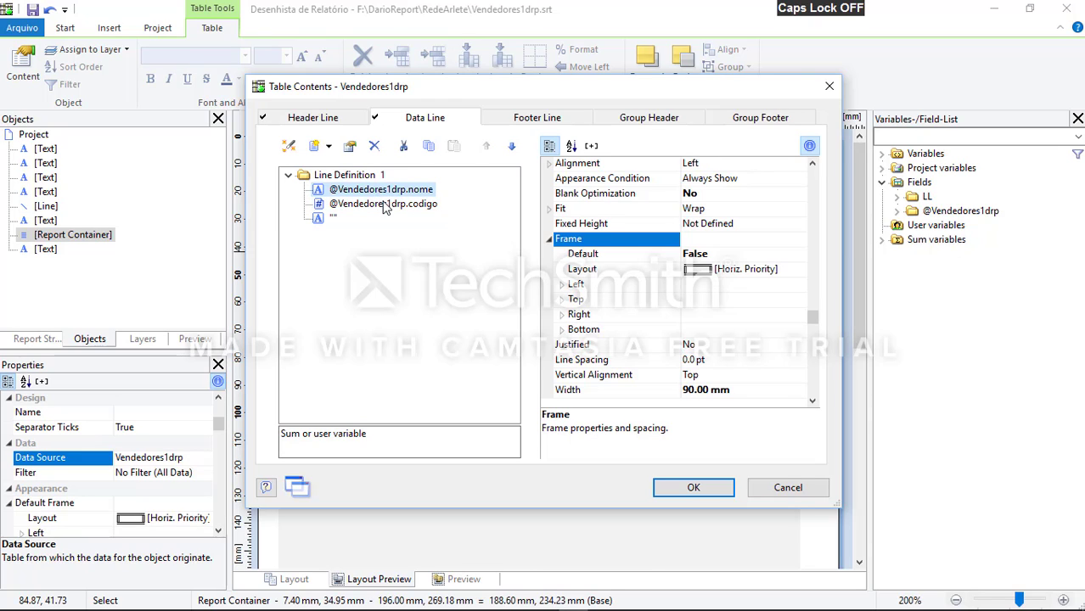
shift+click(333, 222)
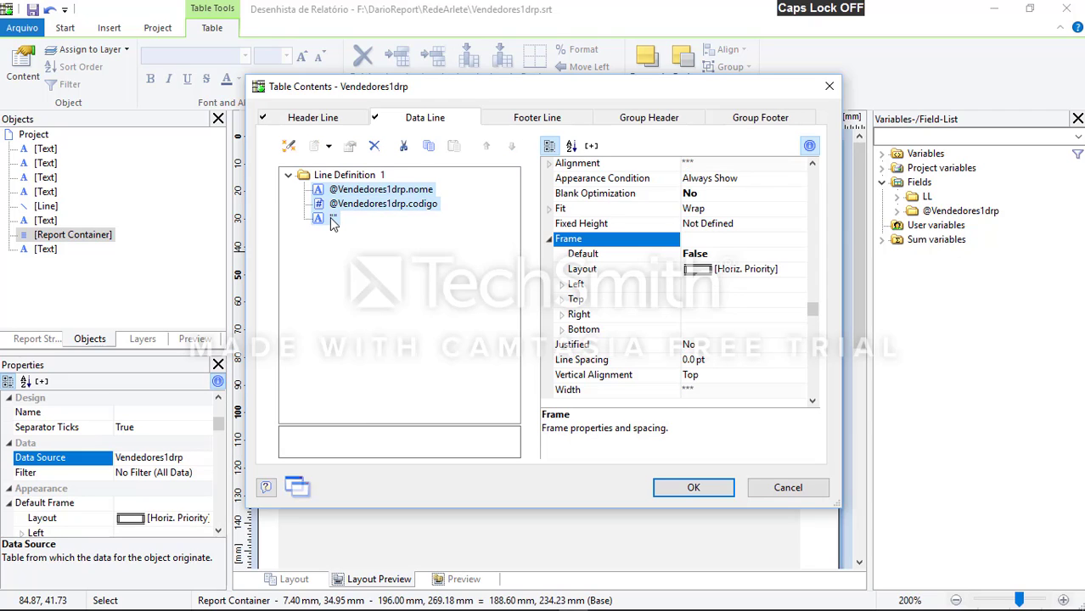
click(701, 242)
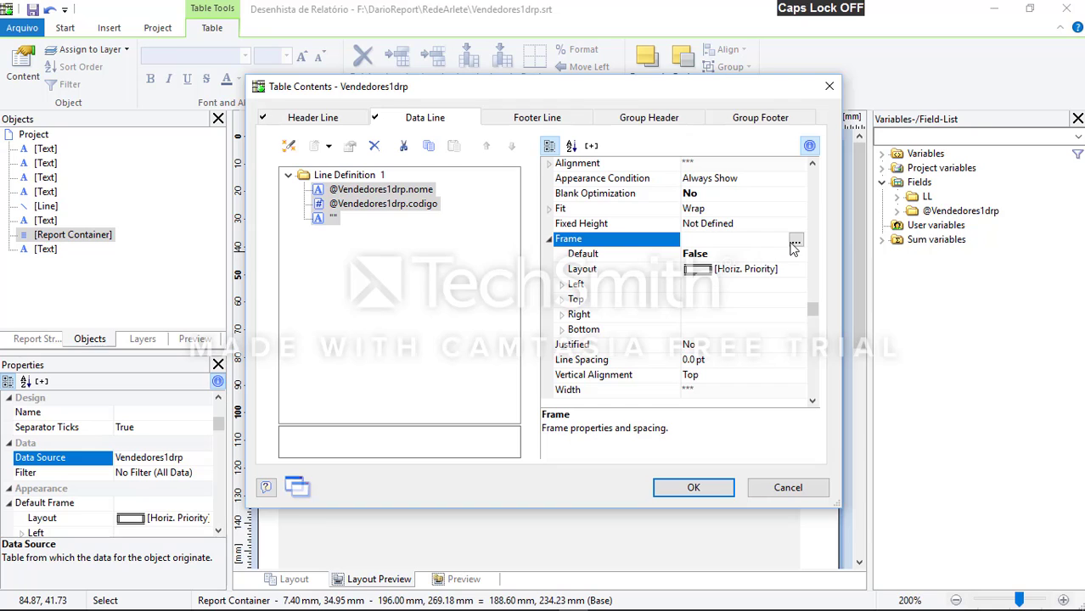
click(795, 242)
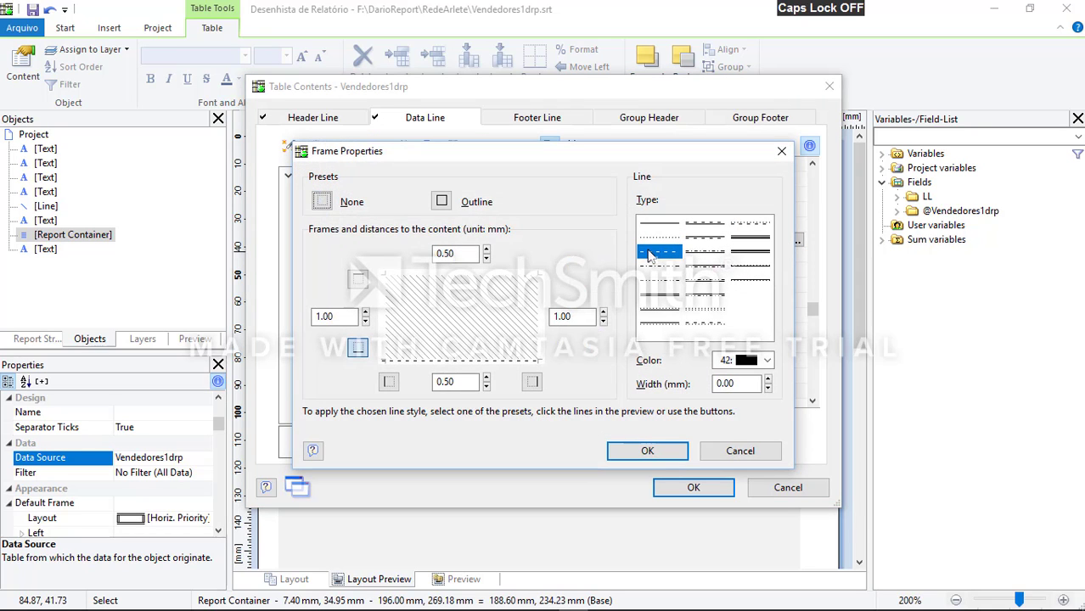
click(659, 280)
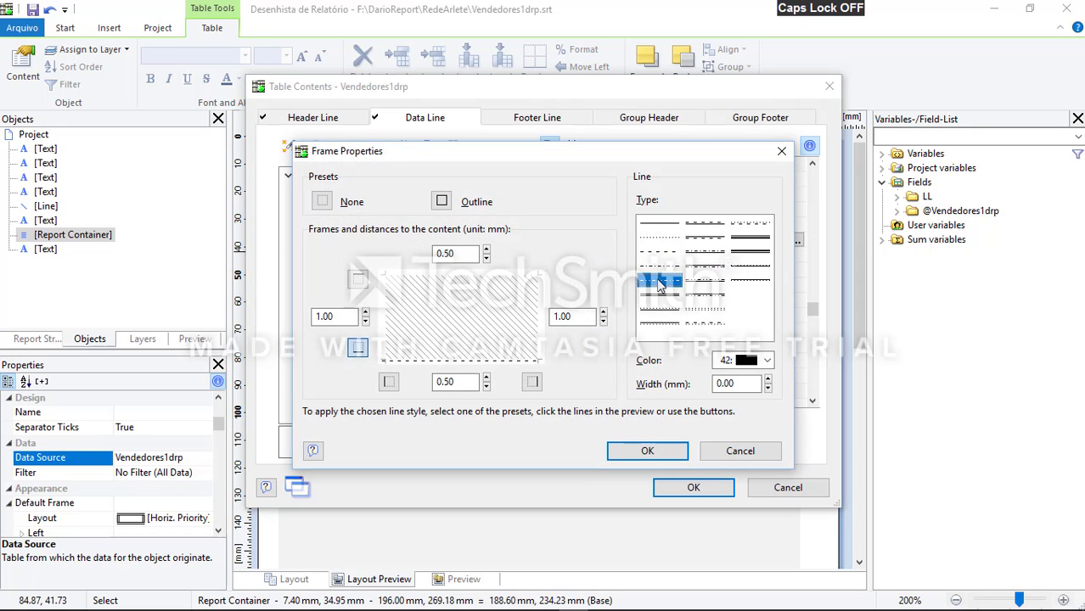
click(441, 202)
click(647, 451)
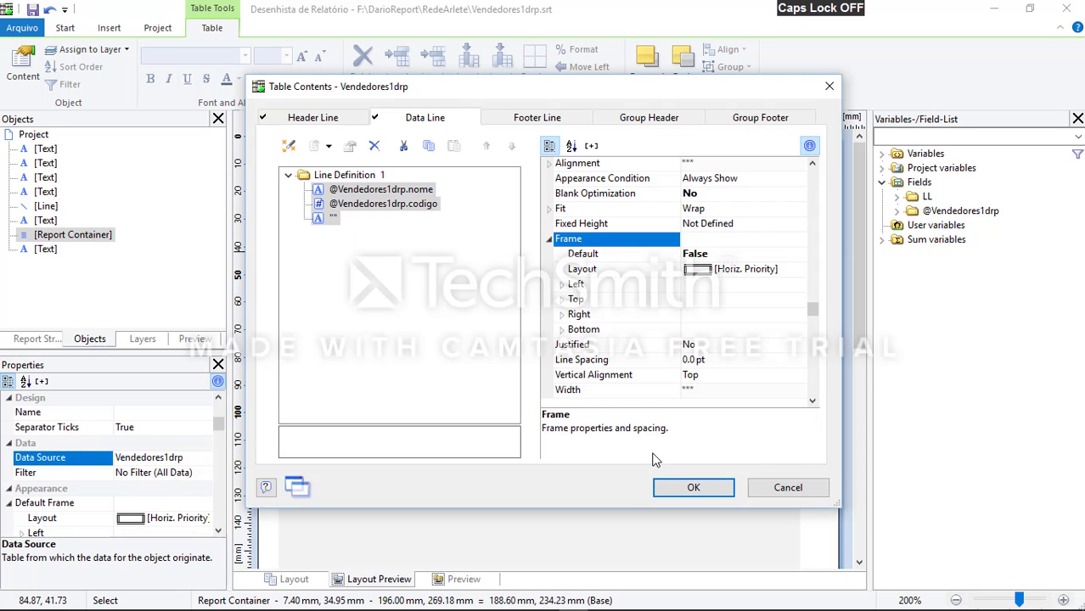
click(690, 487)
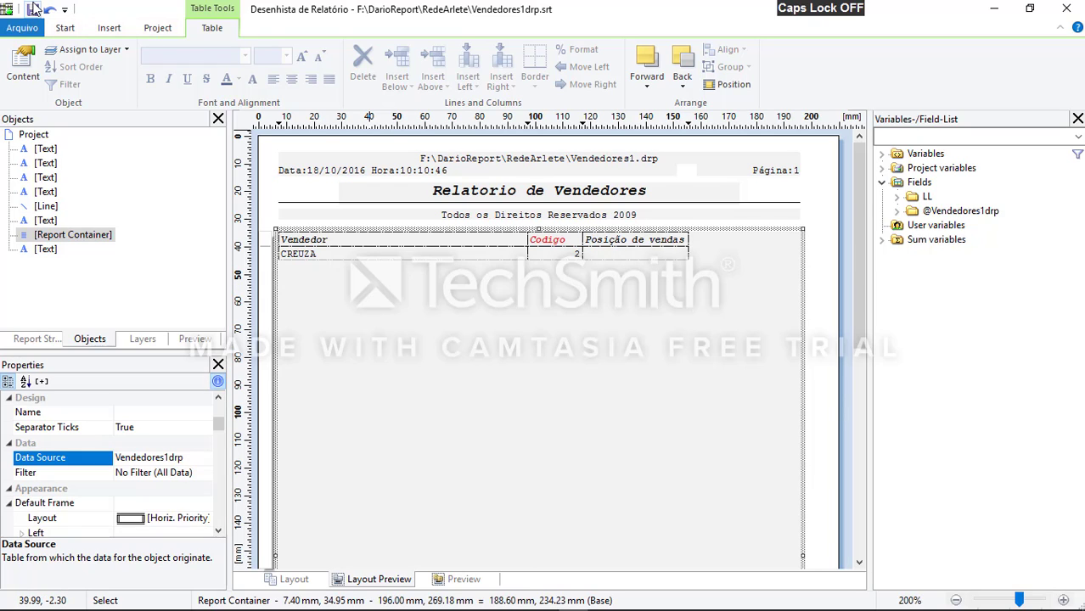
Close the report designer and generate the report with Preview as the print target
click(1064, 10)
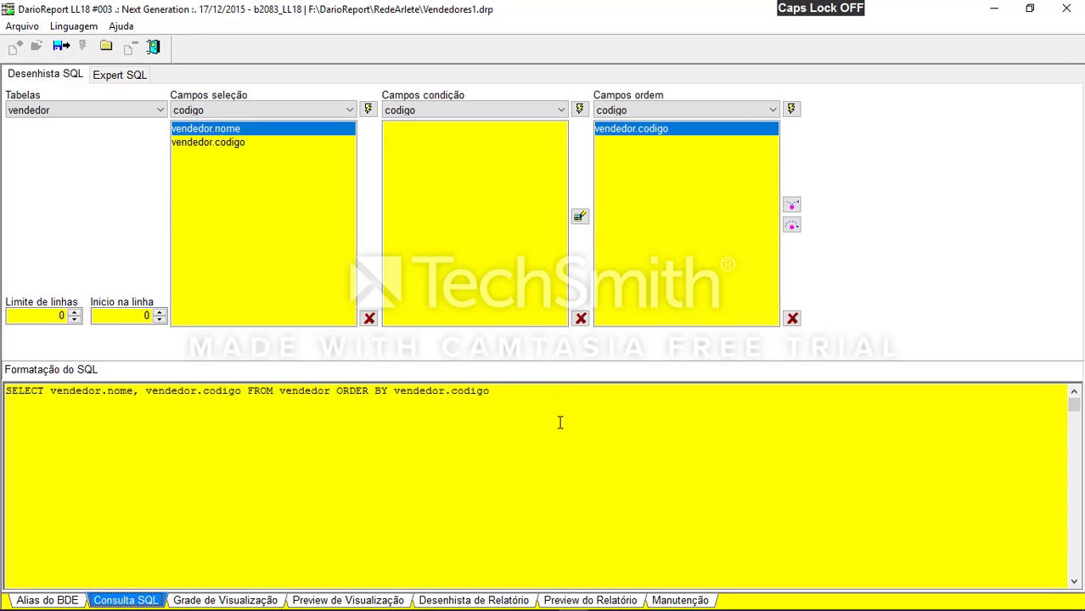
click(617, 602)
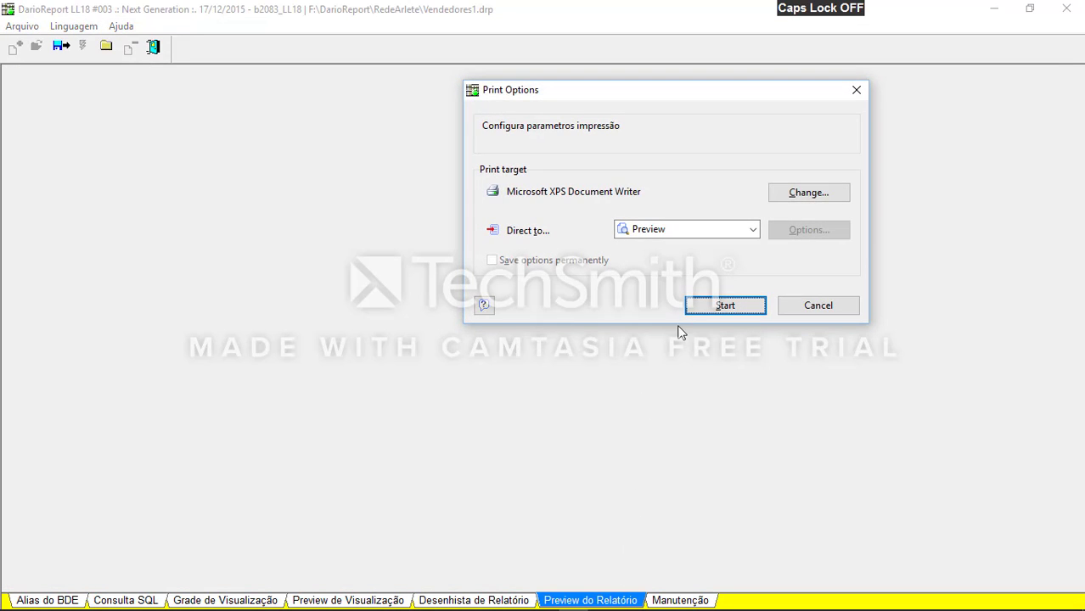
click(713, 307)
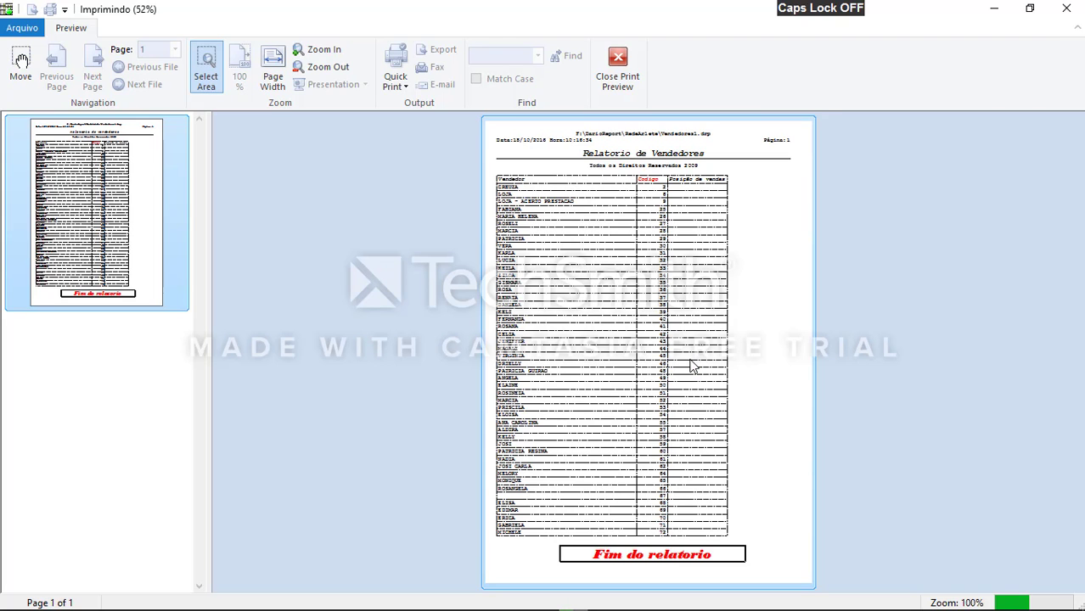
Examine the framed table across the report preview's pages at 200% zoom, and close the print preview
click(301, 51)
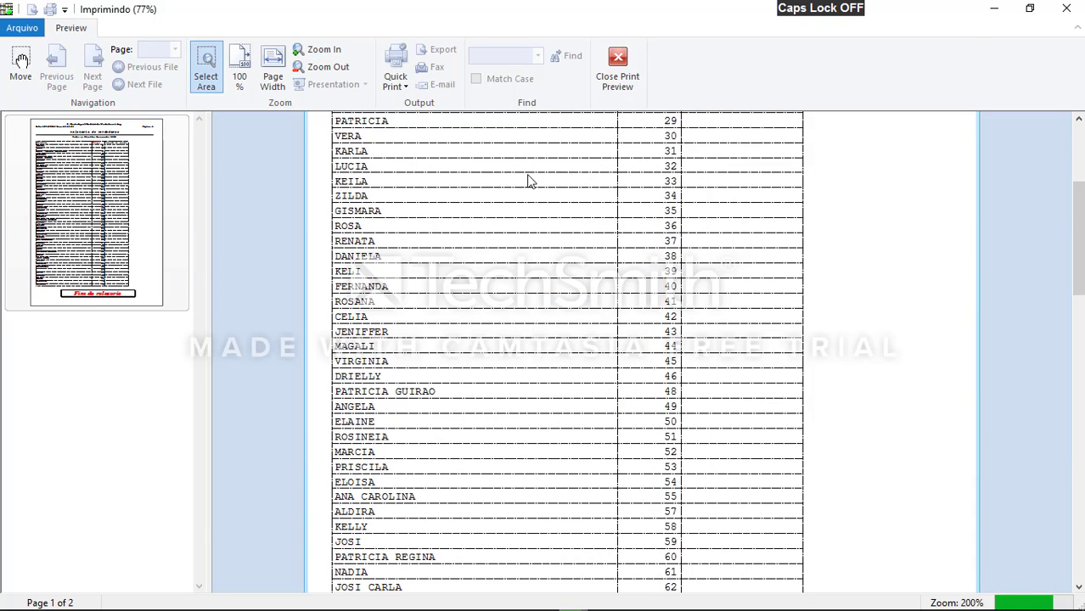
click(1080, 154)
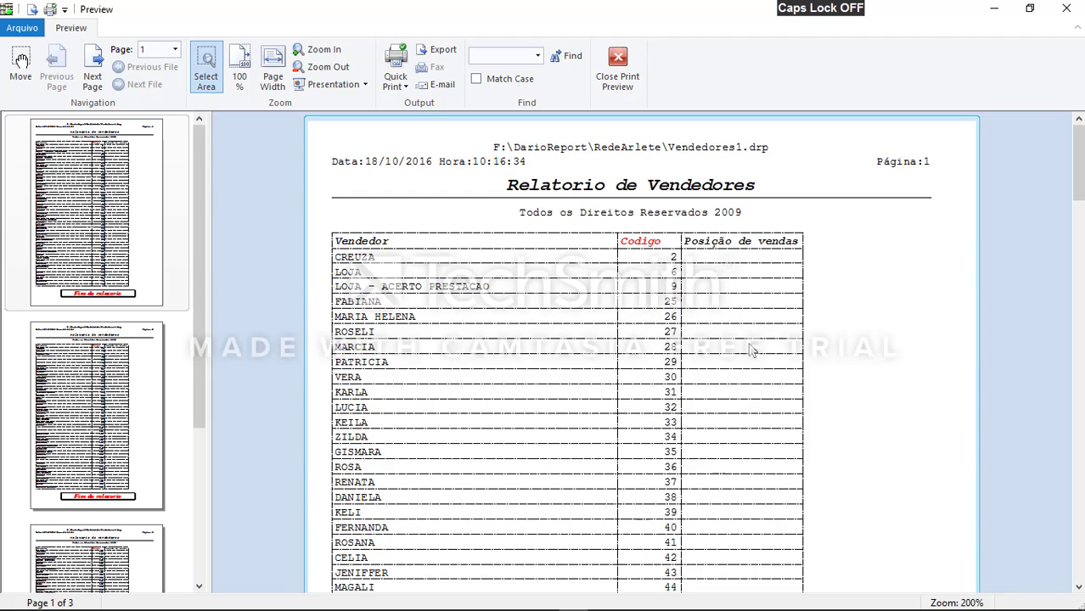
scroll(642, 336, down, 10)
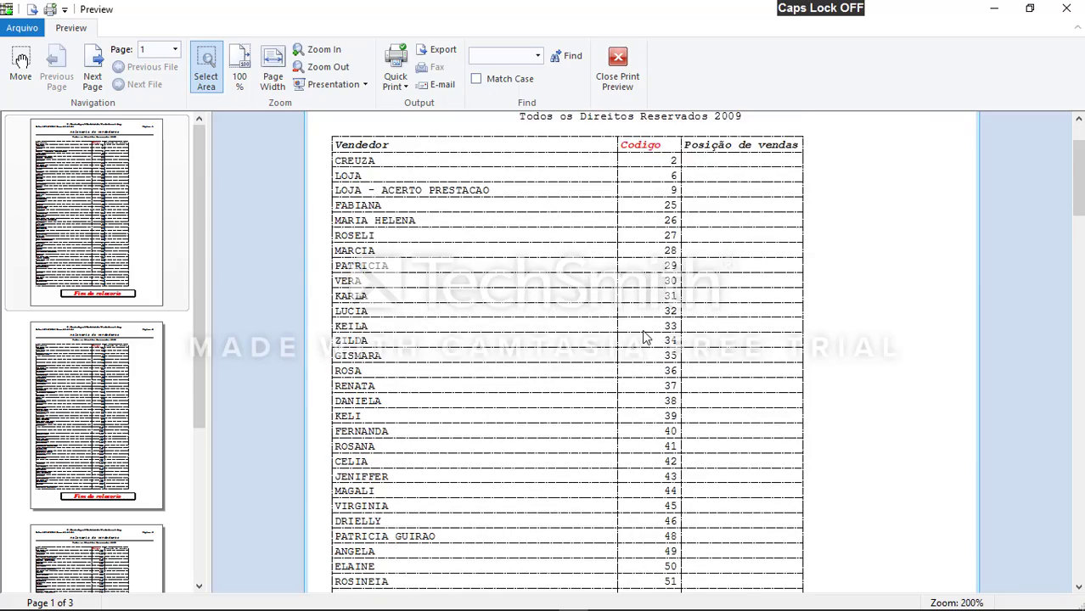
scroll(643, 339, down, 10)
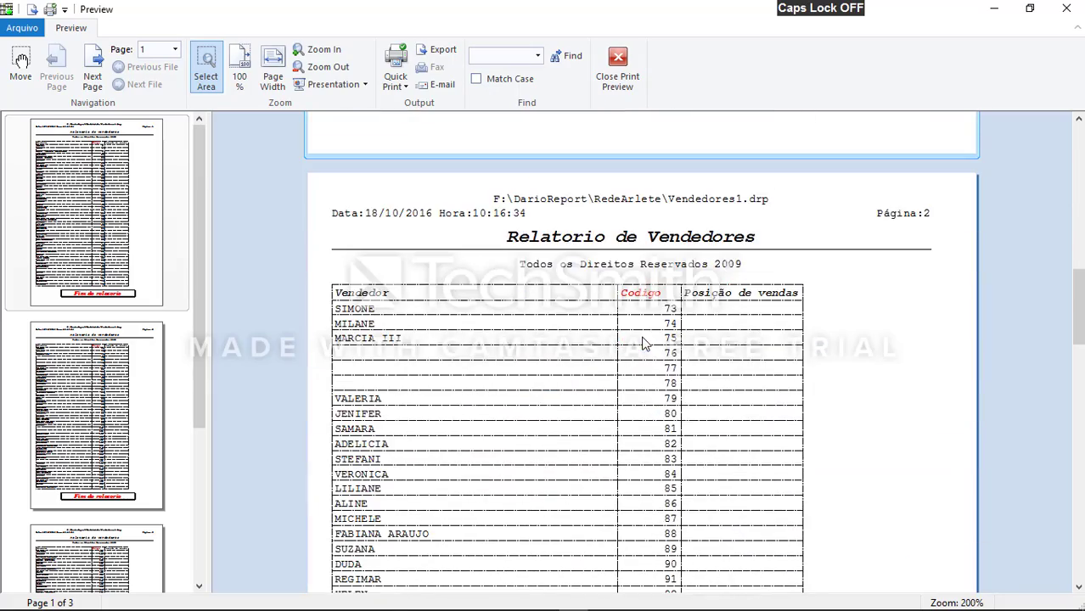
scroll(643, 343, down, 2)
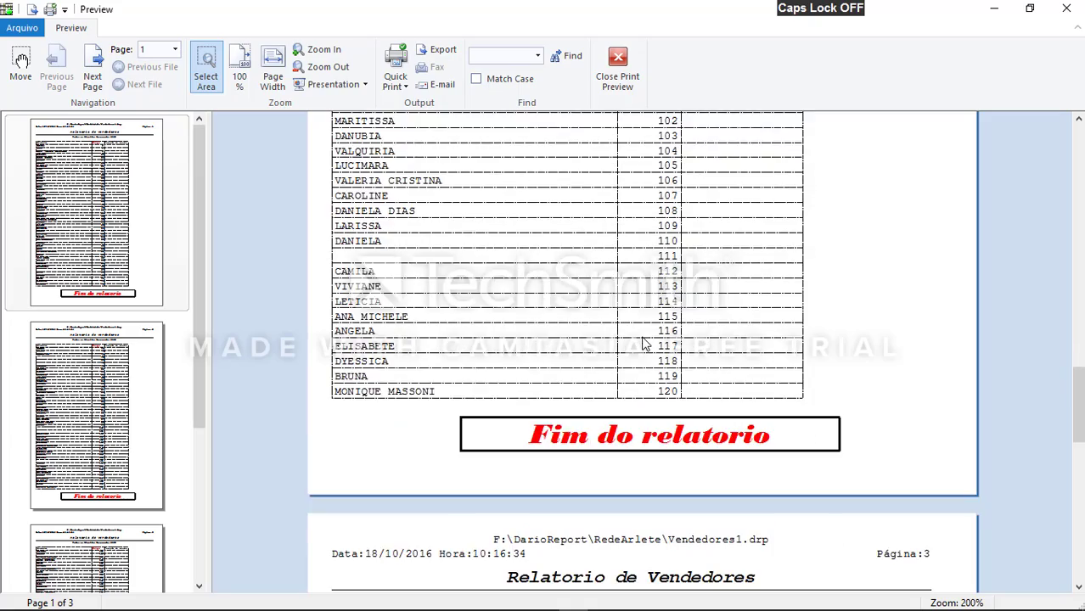
scroll(642, 342, up, 10)
scroll(642, 342, up, 10)
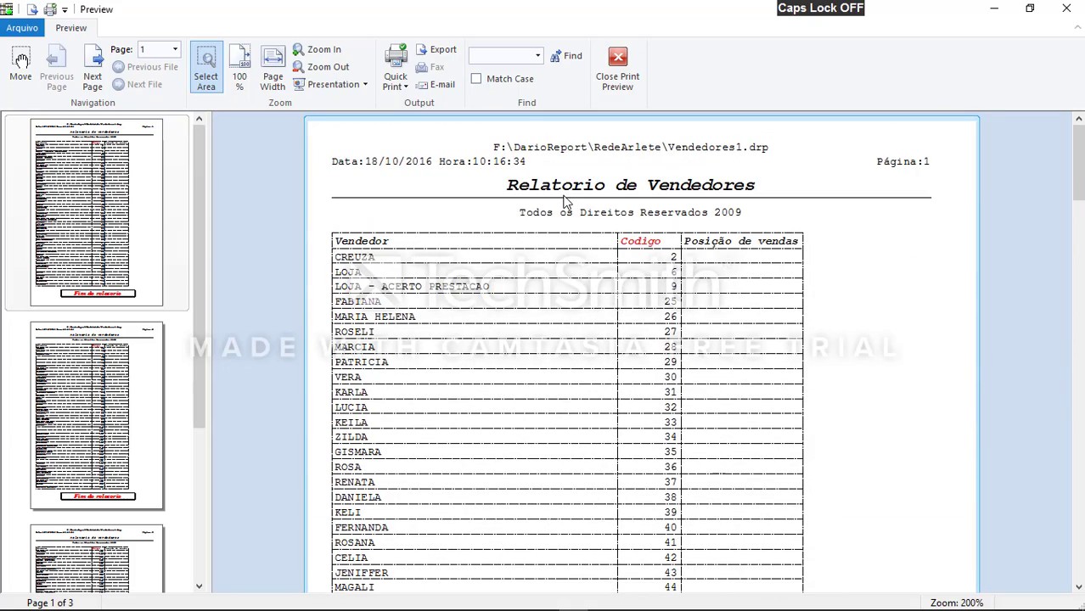
click(624, 68)
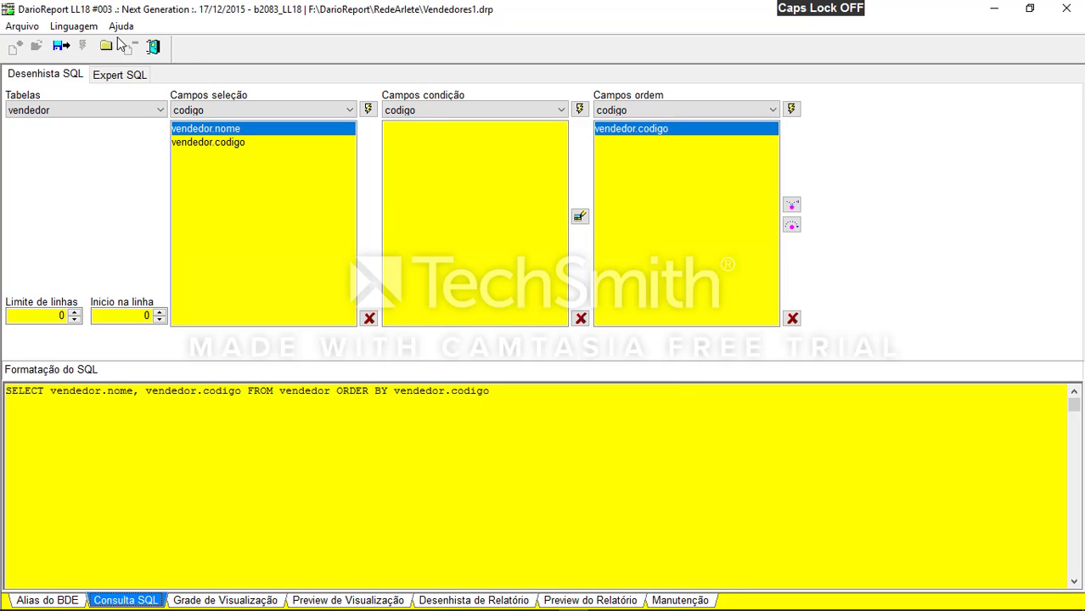
Save the Vendedores1.drp report file and dismiss the save notice
click(60, 45)
click(596, 349)
click(105, 45)
click(560, 357)
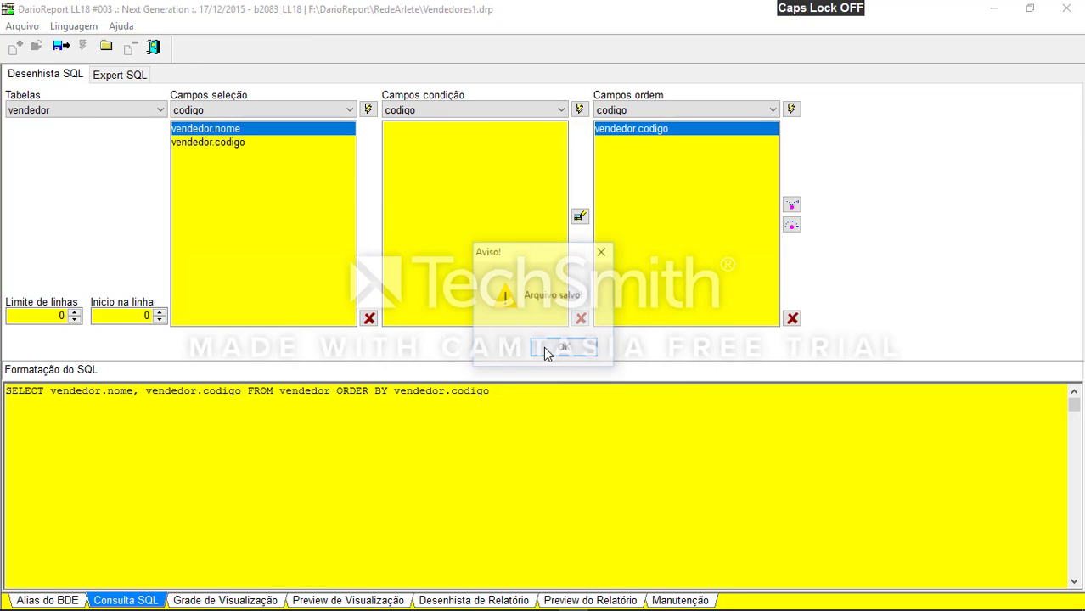